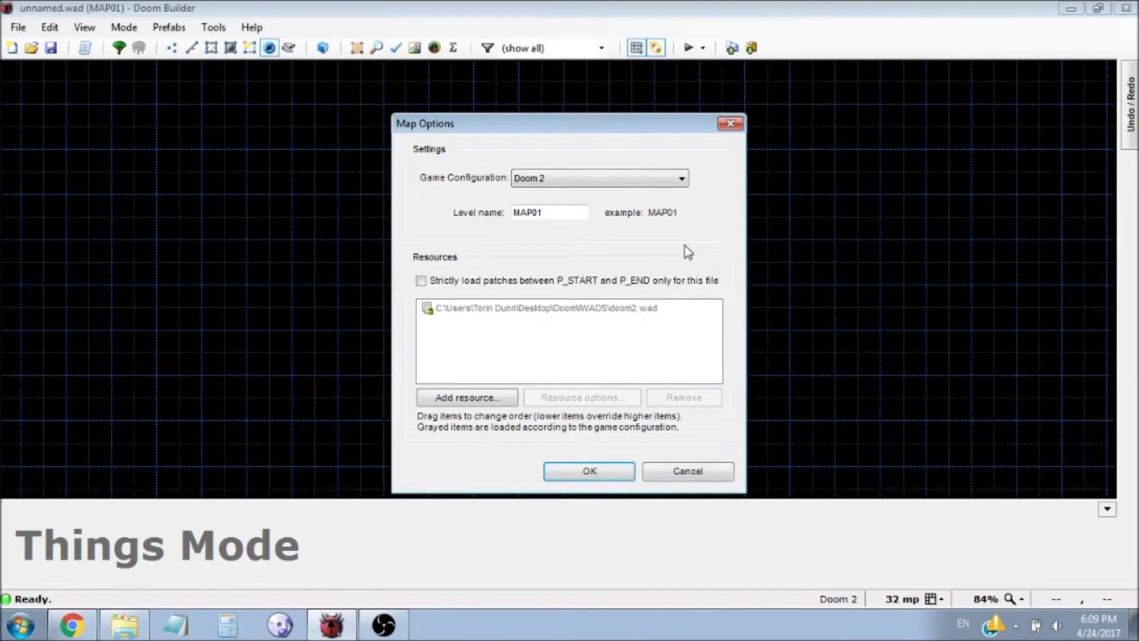
# Step: Create the new map with the Doom 2 game configuration and the level name MAP01
pyautogui.click(566, 178)
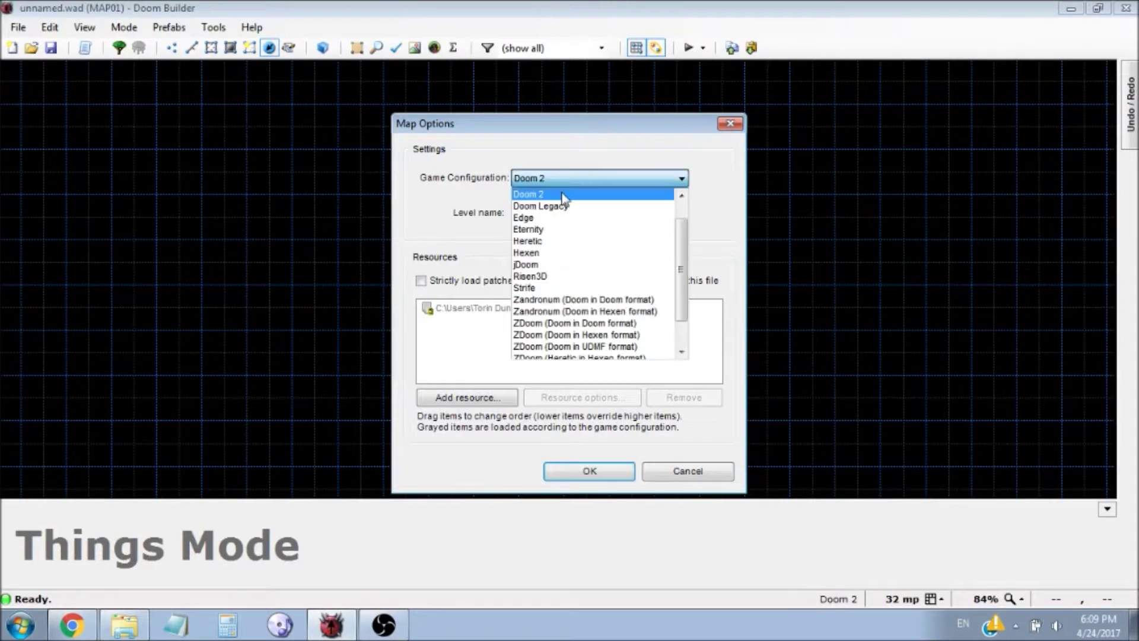
pyautogui.scroll(1, 560, 202)
pyautogui.click(559, 218)
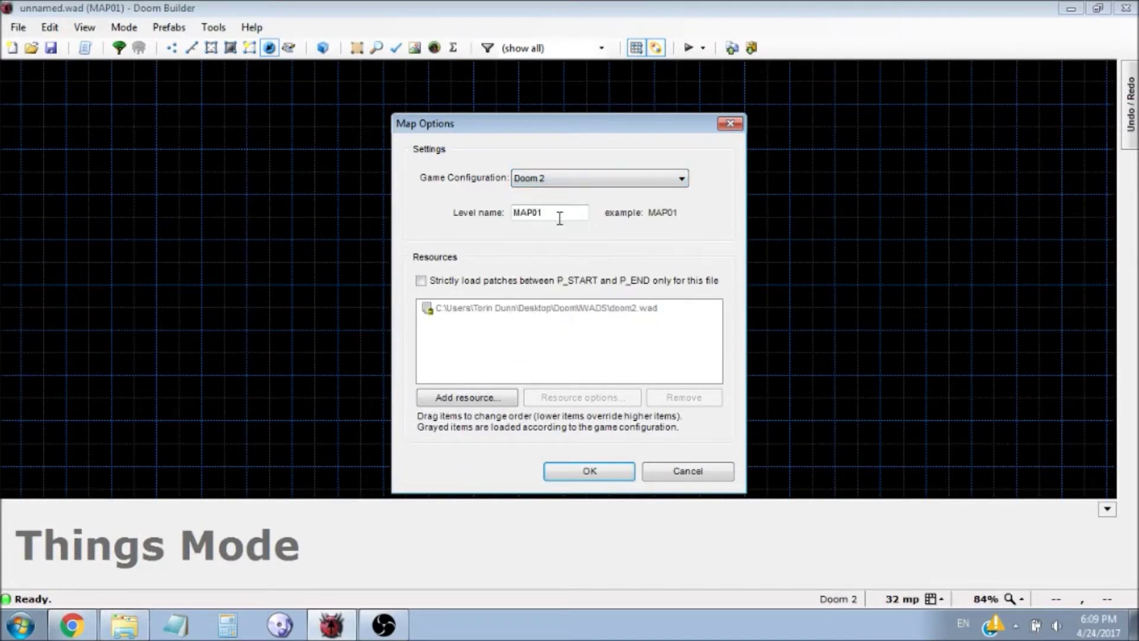
pyautogui.click(571, 184)
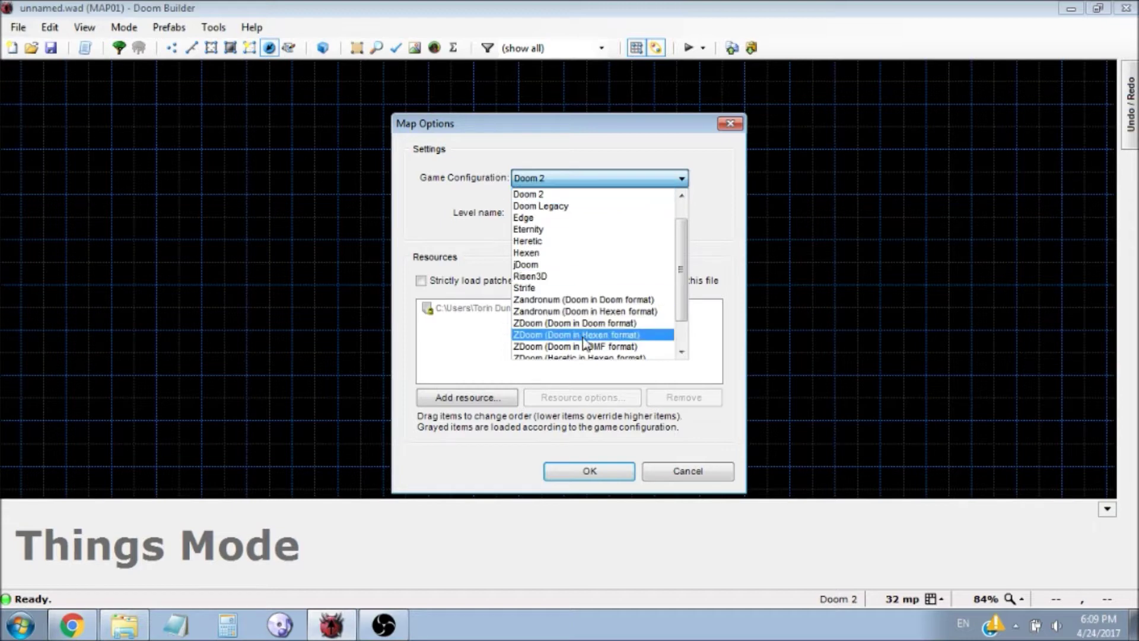
pyautogui.click(558, 196)
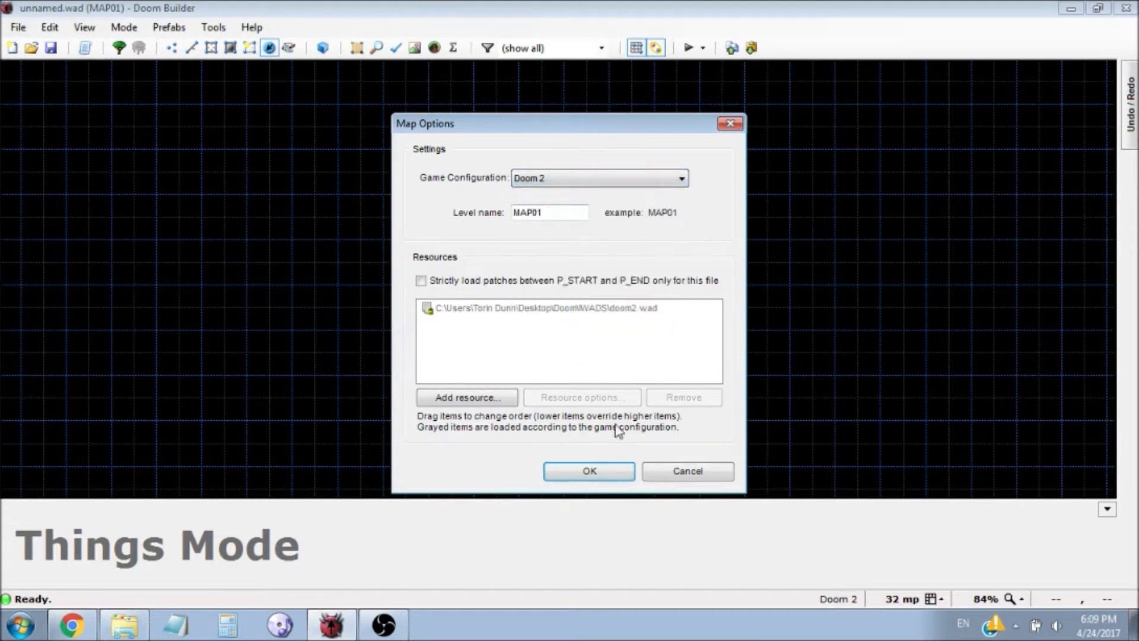
pyautogui.click(565, 186)
pyautogui.scroll(1, 564, 249)
pyautogui.click(562, 193)
pyautogui.click(594, 472)
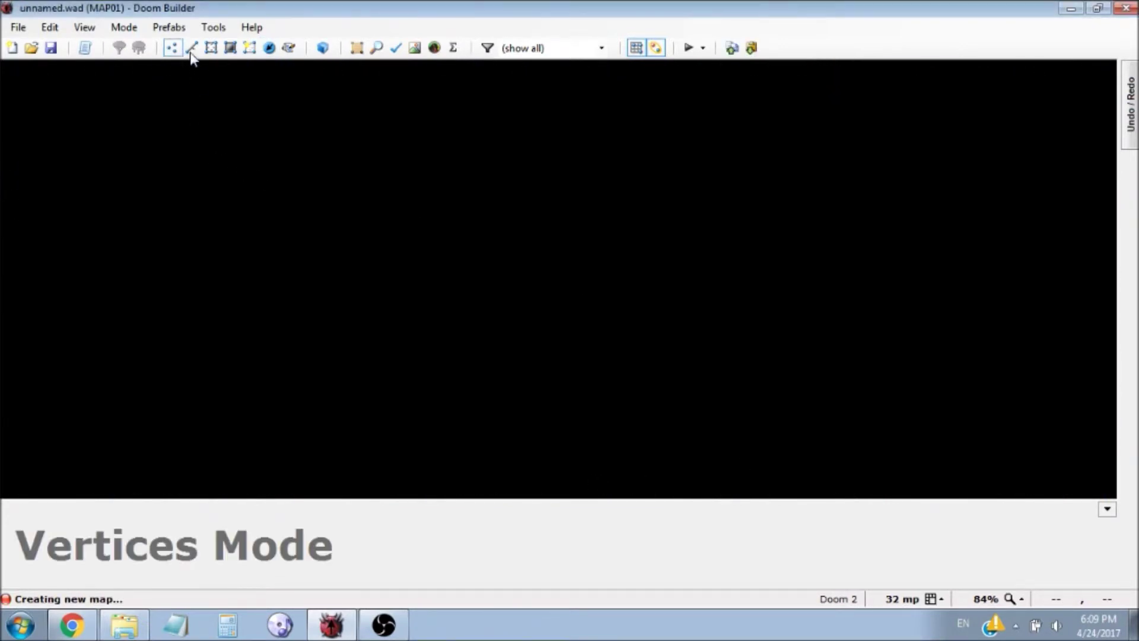
# Step: Draw a 256 by 256 square sector in Linedefs Mode as the first room
pyautogui.click(191, 47)
pyautogui.scroll(2, 450, 147)
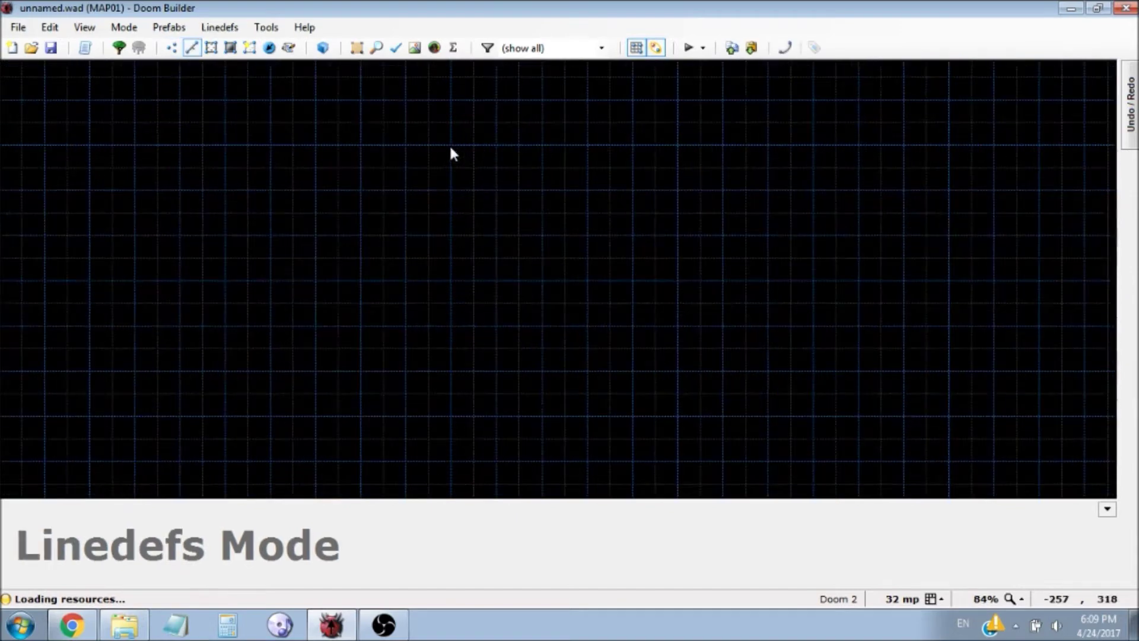
pyautogui.press('d')
pyautogui.click(315, 146)
pyautogui.click(316, 325)
pyautogui.click(497, 326)
pyautogui.click(492, 148)
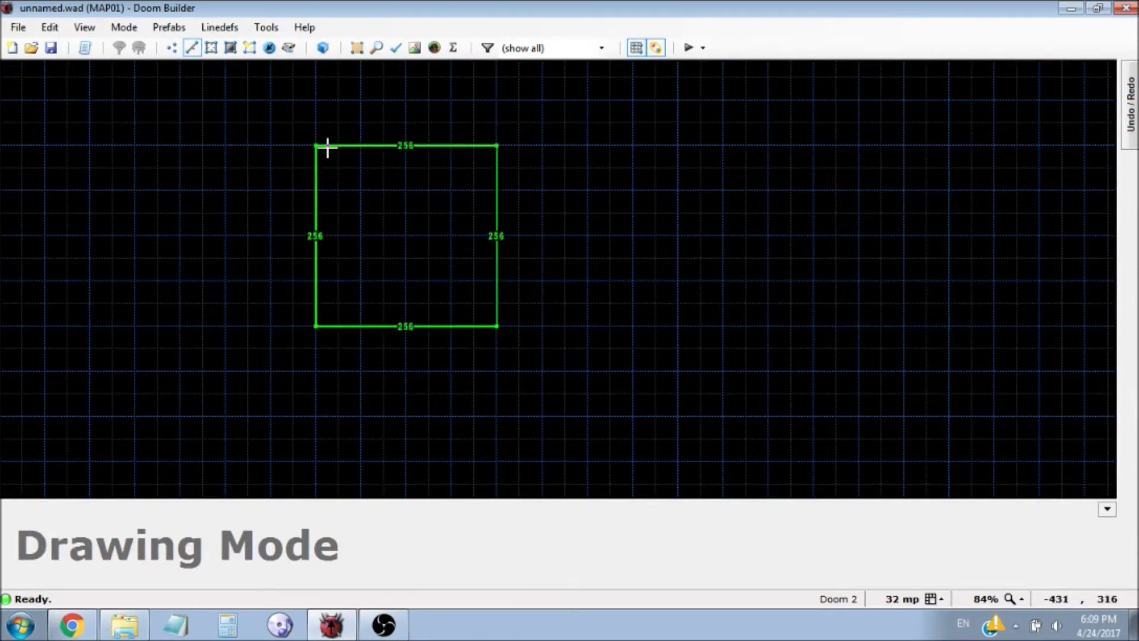
pyautogui.click(328, 148)
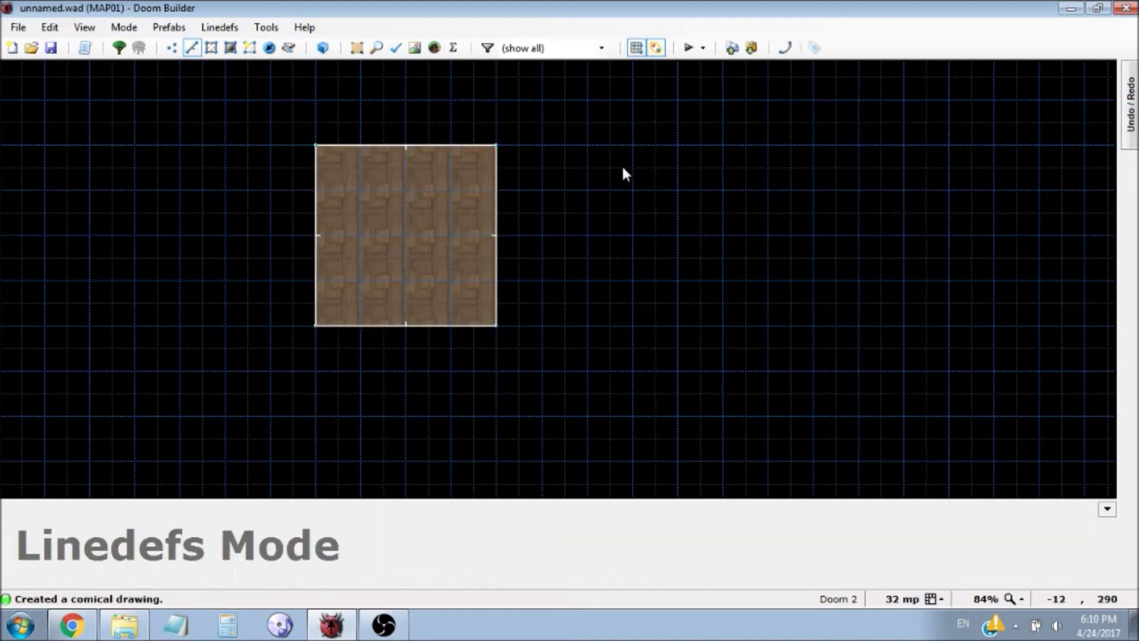
# Step: Draw a second 256 by 256 square sector east of the first room, level with it and 128 units away
pyautogui.press('d')
pyautogui.click(588, 146)
pyautogui.click(589, 326)
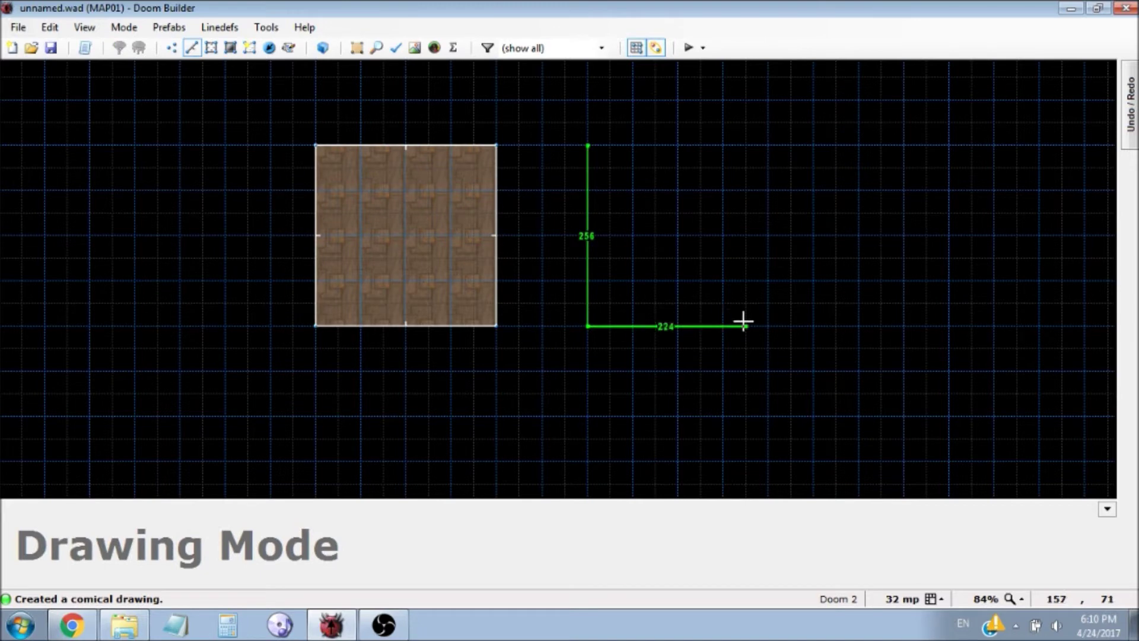
pyautogui.click(769, 326)
pyautogui.click(769, 145)
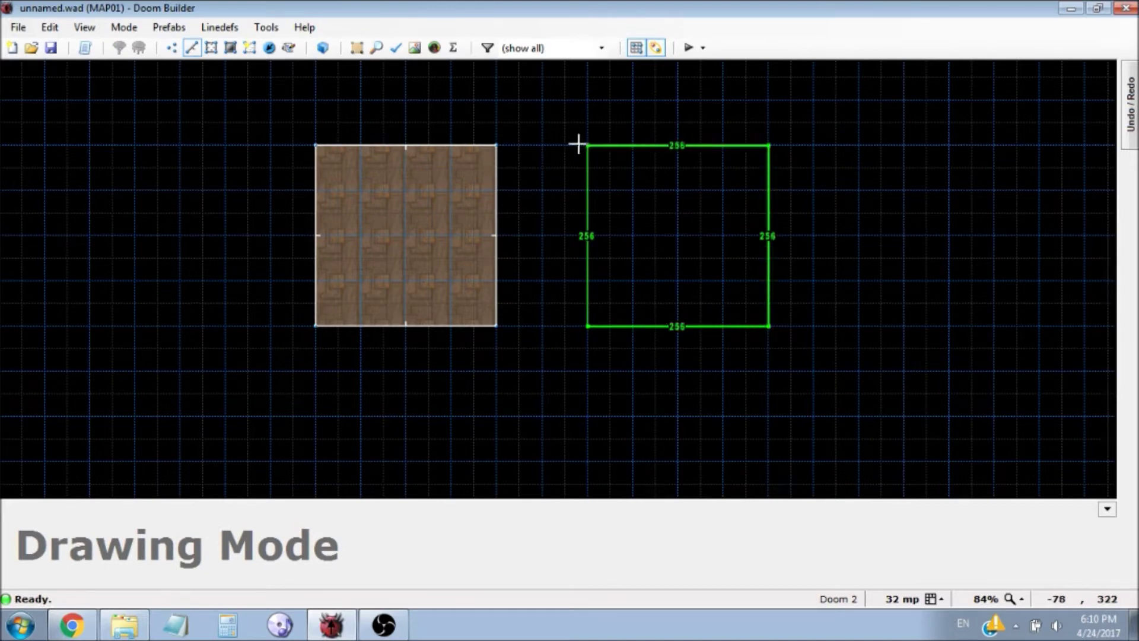
pyautogui.click(575, 144)
# Step: Insert a Player 1 start in the western half of the first room, facing east
pyautogui.click(269, 47)
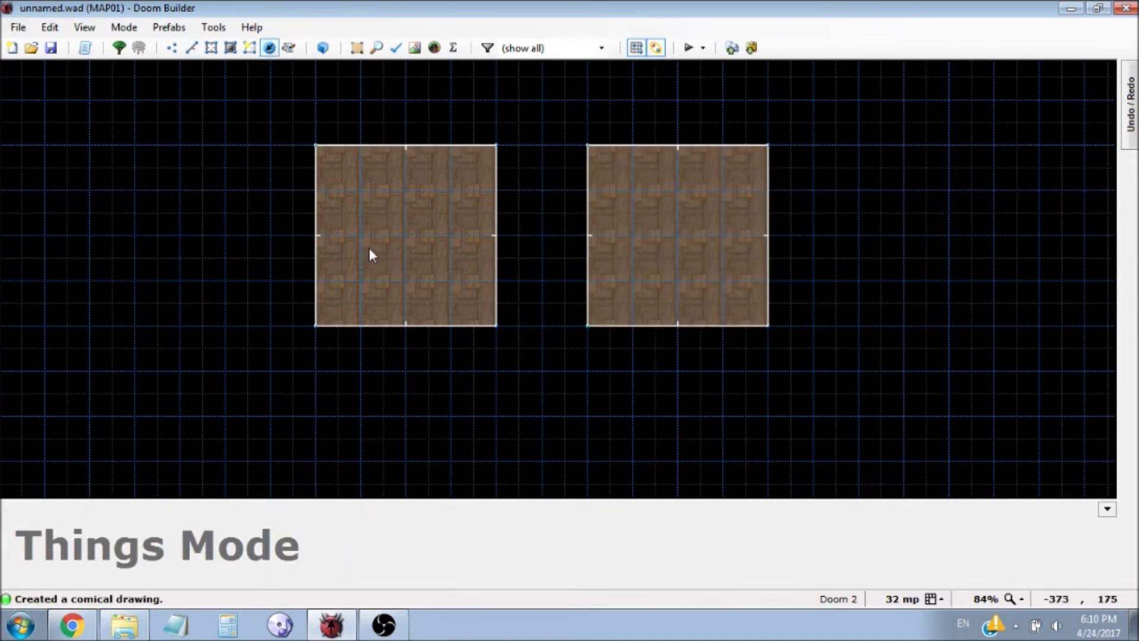
pyautogui.press('Insert')
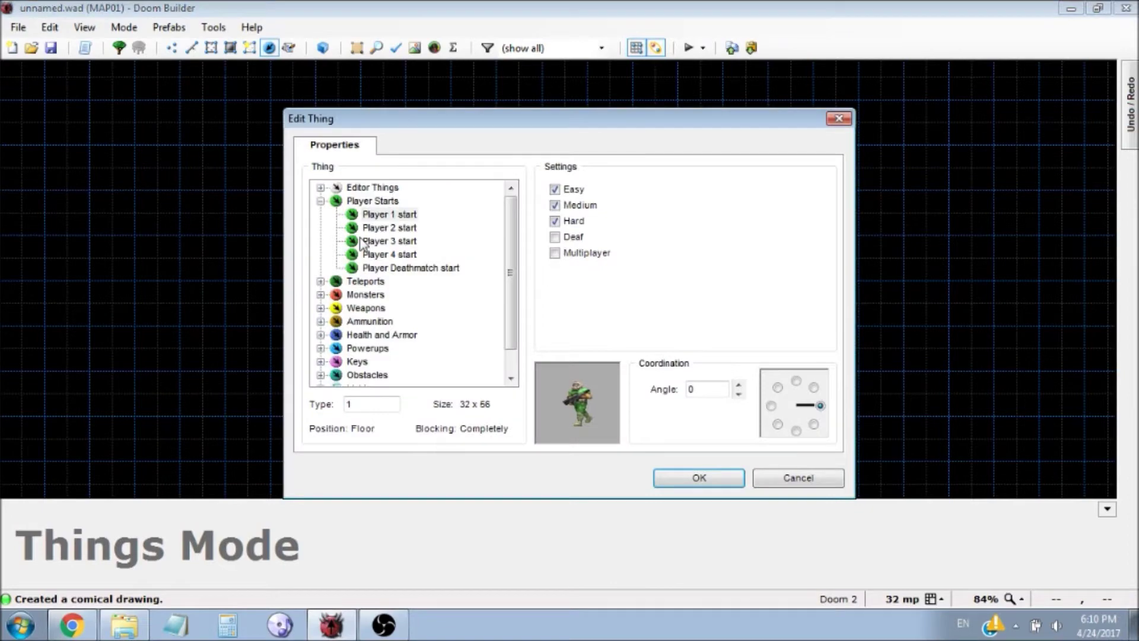
pyautogui.click(702, 476)
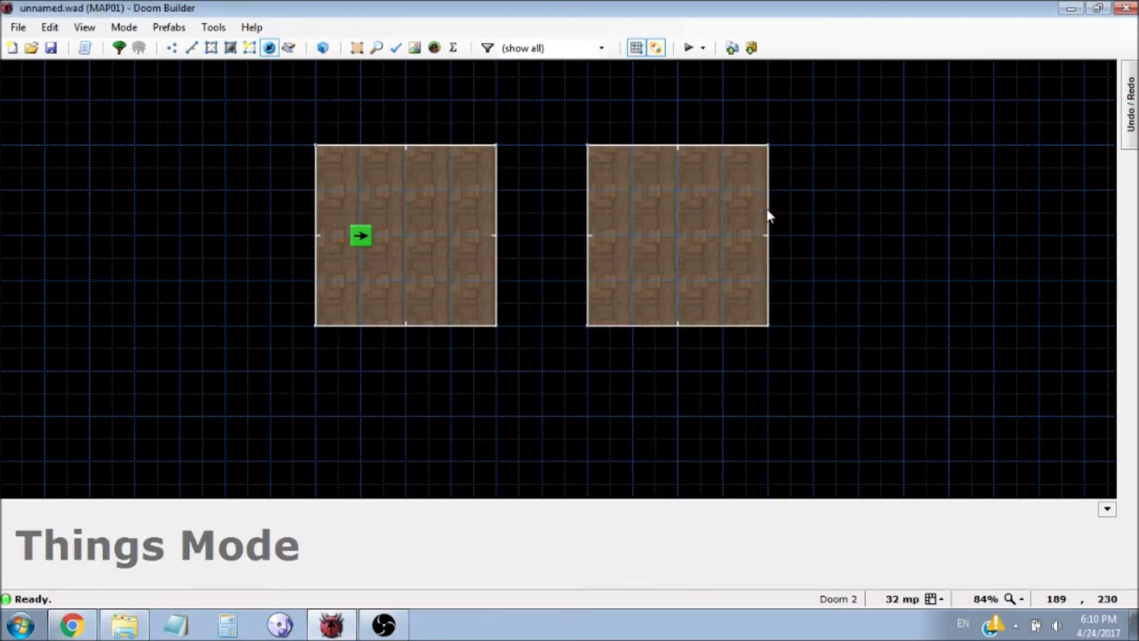
# Step: In Visual Mode, raise the second room's floor and ceiling together until the ceiling height is 256
pyautogui.press('q')
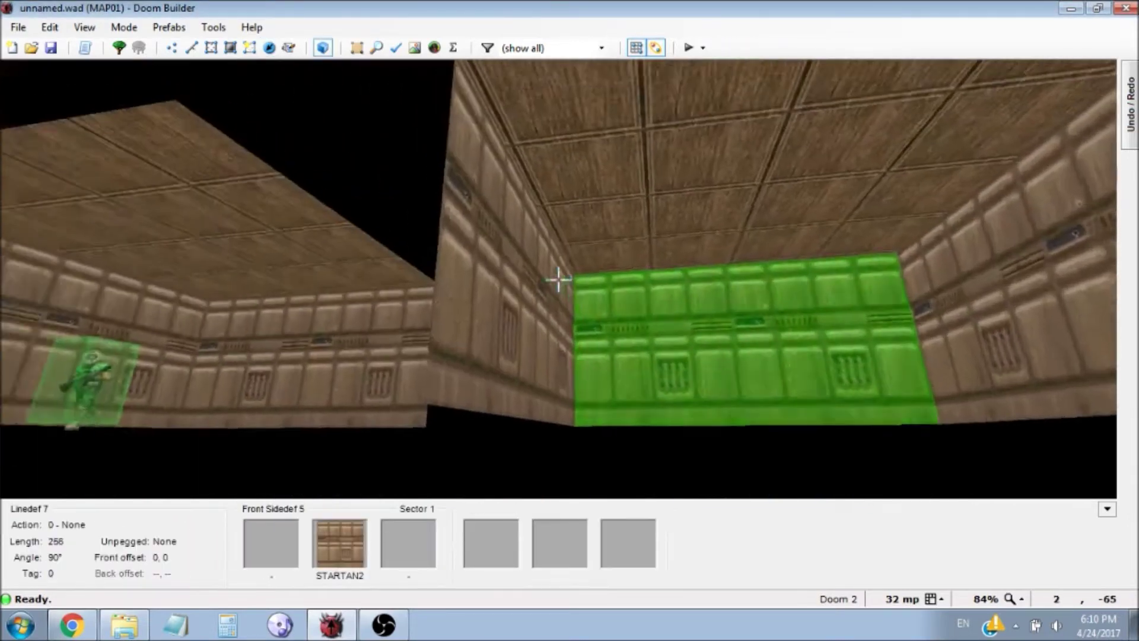
pyautogui.press('f')
pyautogui.press('s')
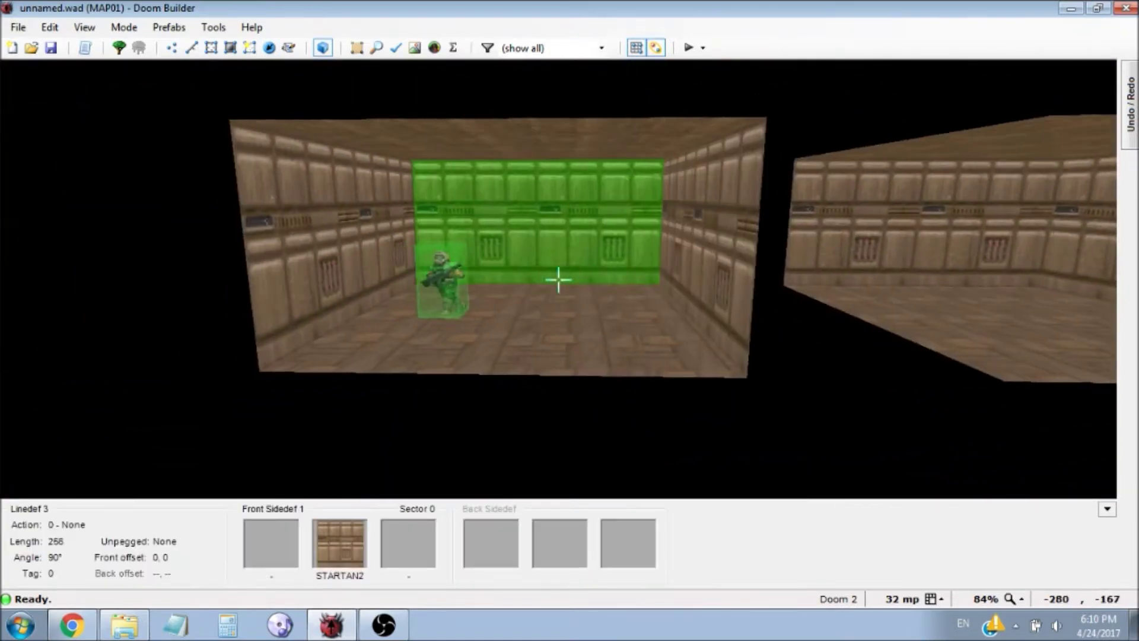
pyautogui.press('f')
pyautogui.press('e')
pyautogui.press('e')
pyautogui.click(558, 279)
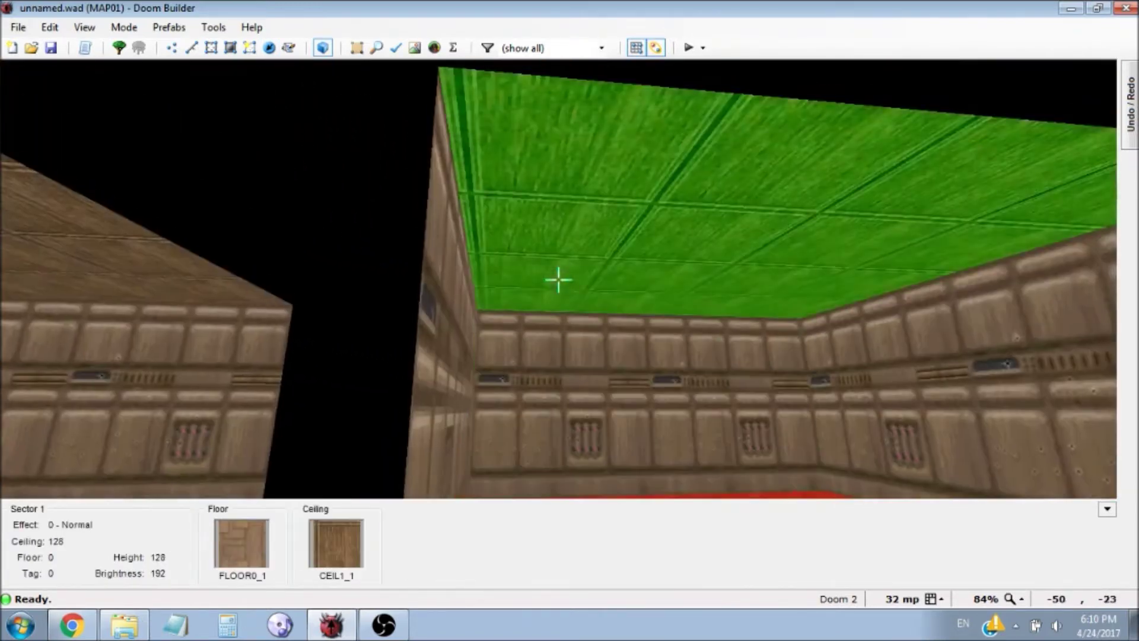
pyautogui.click(558, 279)
pyautogui.press('d')
pyautogui.press('e')
pyautogui.press('w')
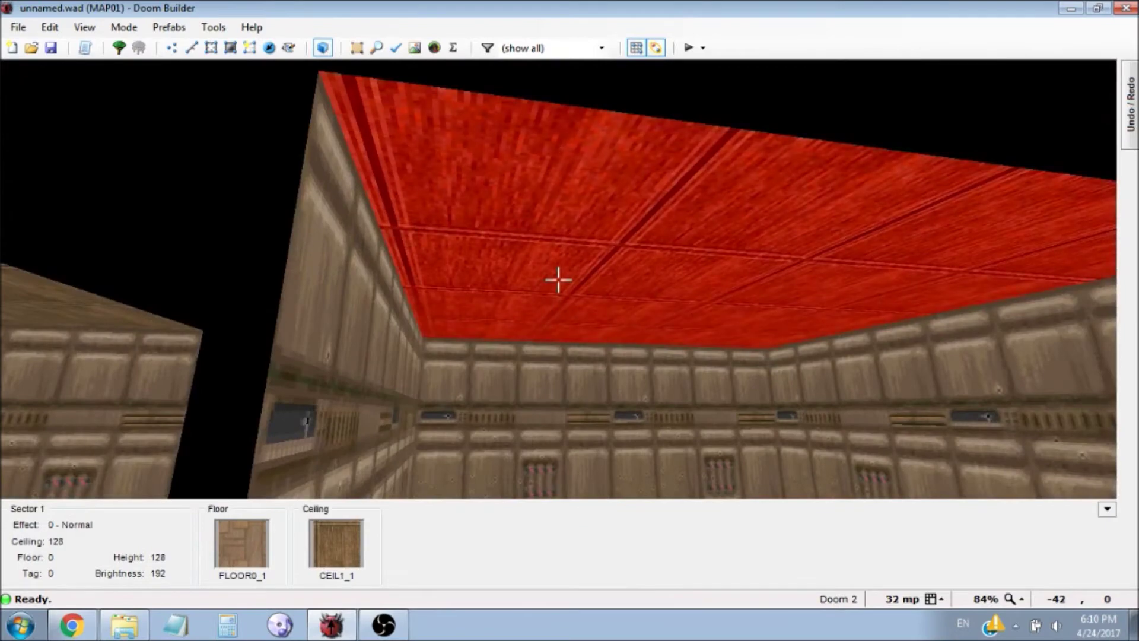
pyautogui.press('d')
pyautogui.press('e')
pyautogui.press('s')
pyautogui.scroll(2, 558, 279)
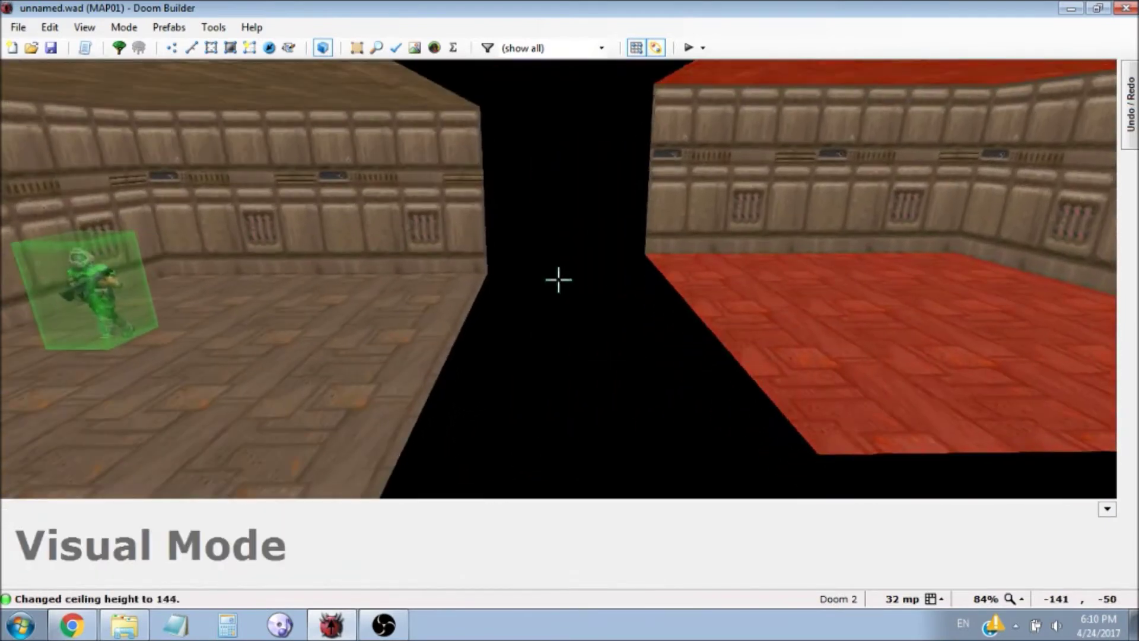
pyautogui.scroll(12, 559, 280)
pyautogui.press('w')
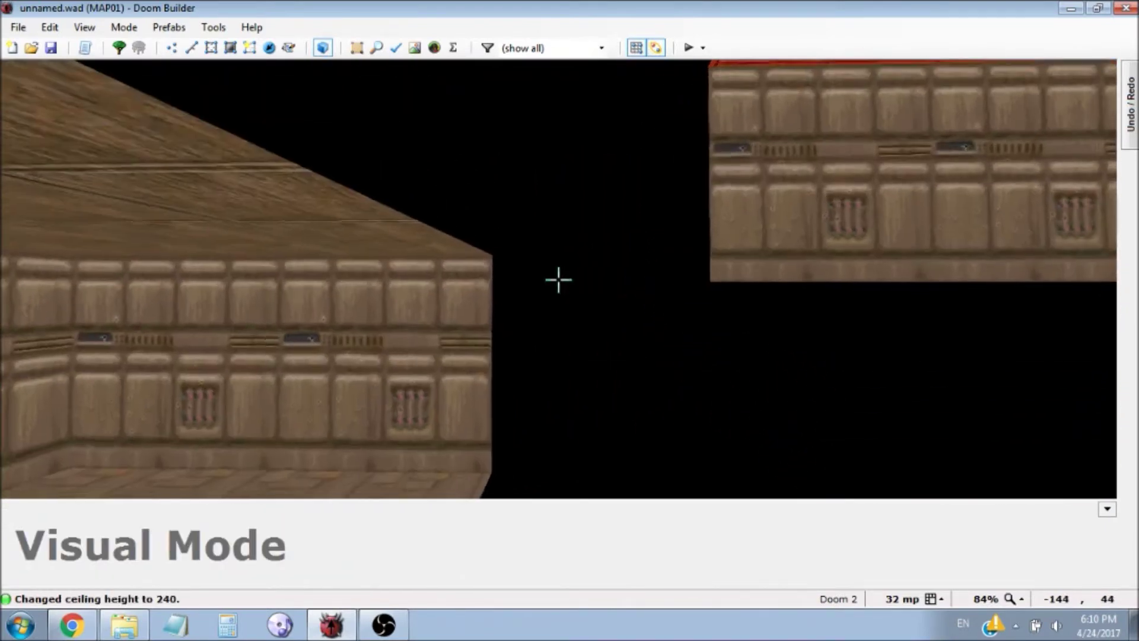
pyautogui.press('d')
pyautogui.press('e')
pyautogui.press('s')
pyautogui.press('d')
pyautogui.press('f')
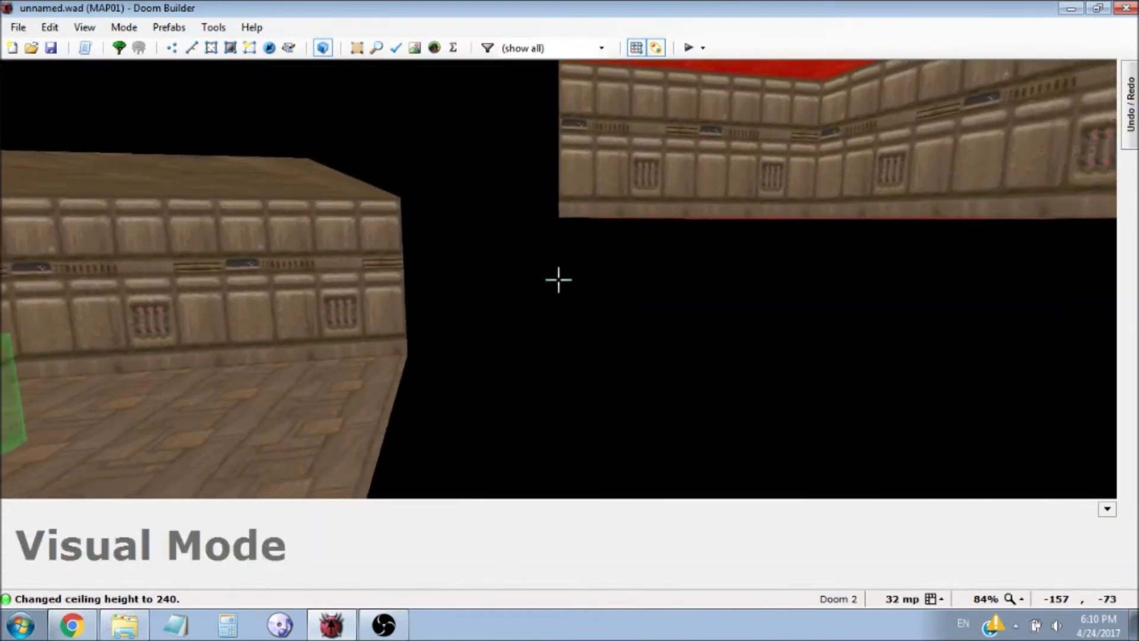
pyautogui.press('s')
pyautogui.scroll(1, 559, 279)
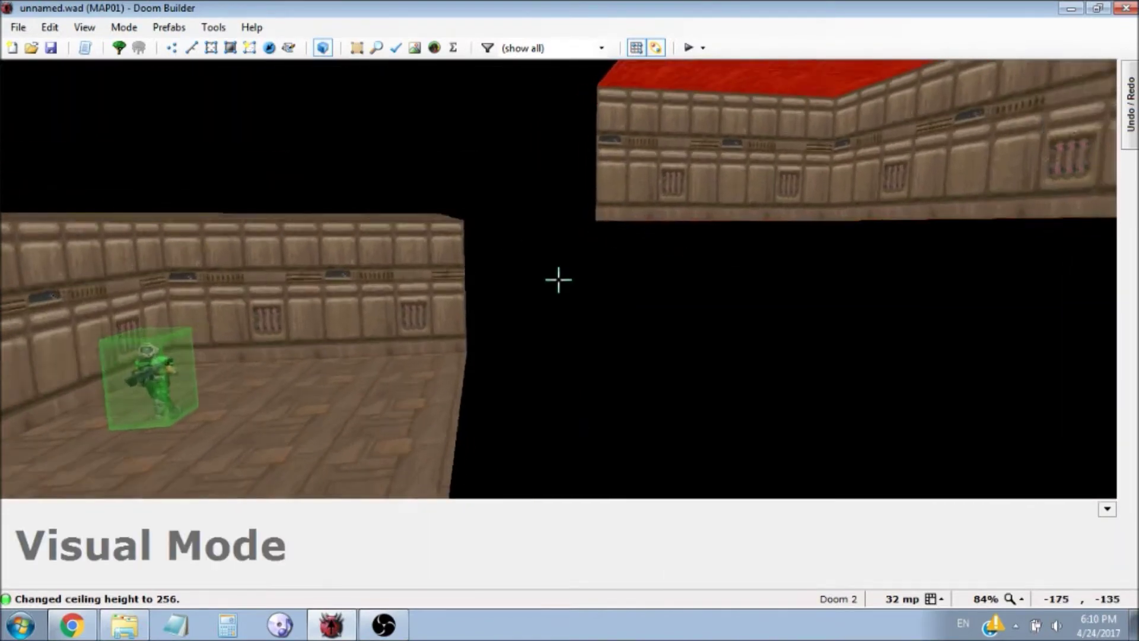
# Step: Clear the surface selection in Visual Mode and return to the 2D map view
pyautogui.press('d')
pyautogui.press('f')
pyautogui.press('e')
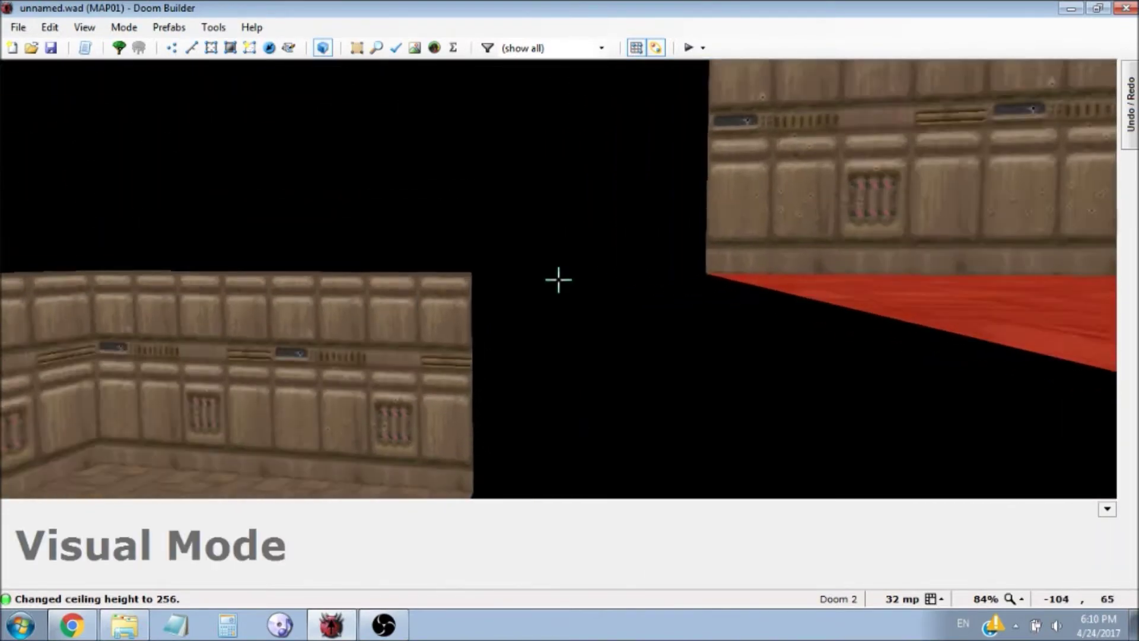
pyautogui.press('d')
pyautogui.press('c')
pyautogui.press('e')
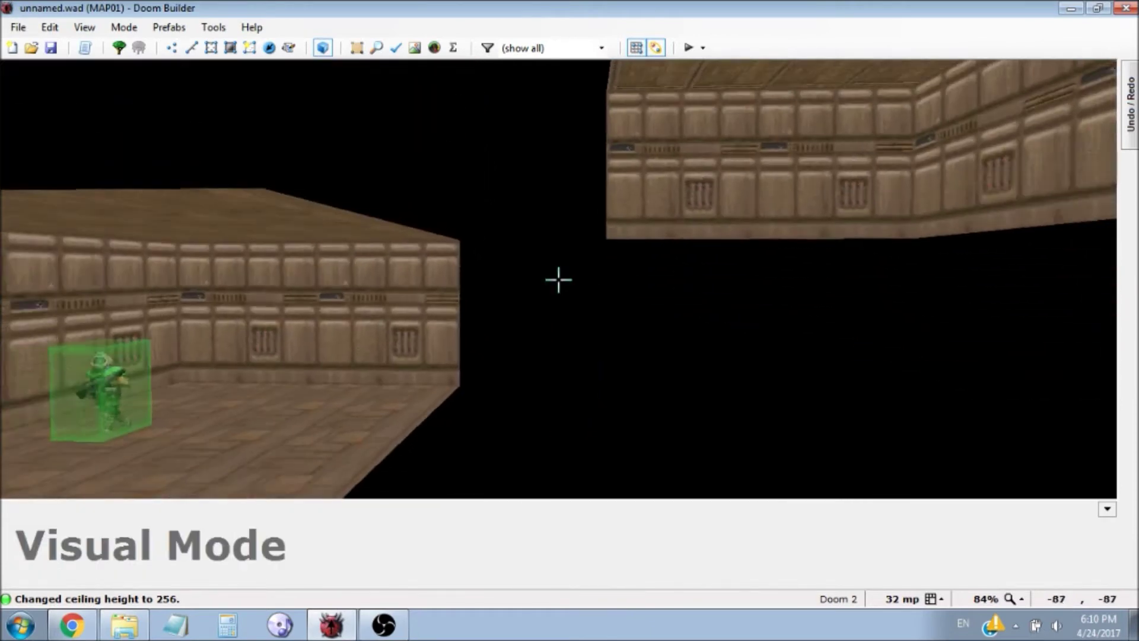
pyautogui.press('s')
pyautogui.press('w')
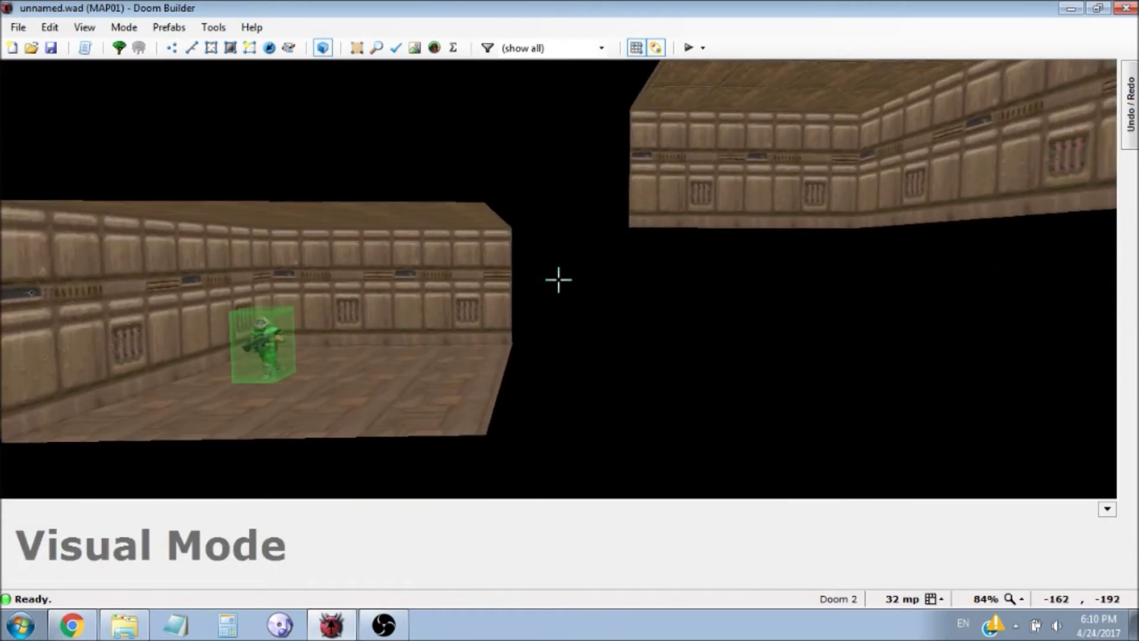
pyautogui.press('q')
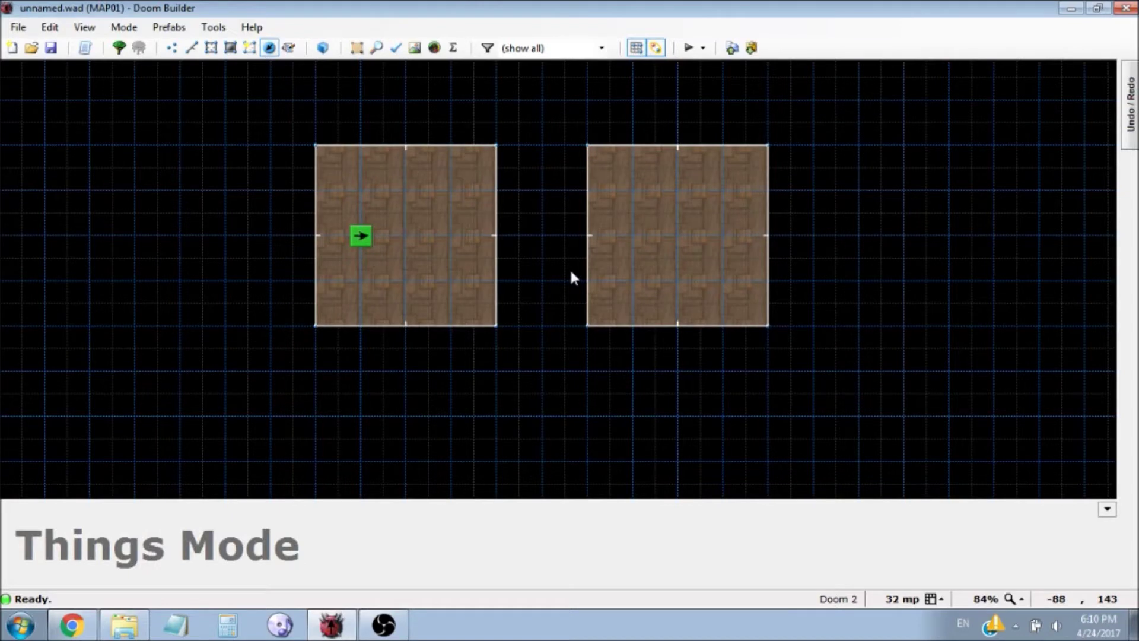
# Step: Insert a Chainsaw weapon thing at the center of the second room
pyautogui.press('Insert')
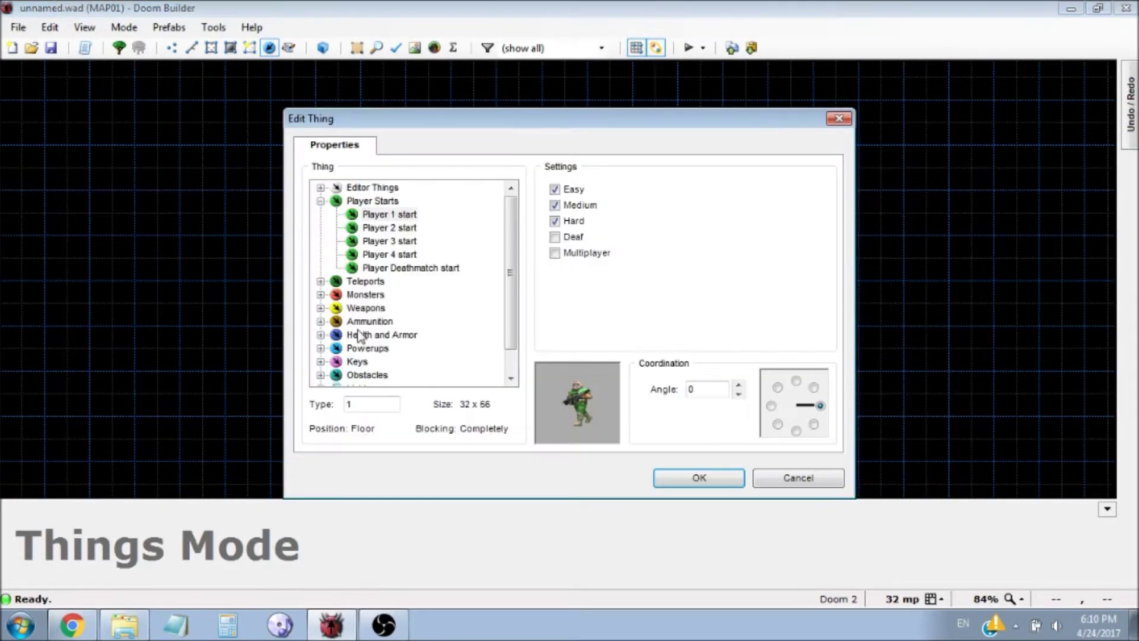
pyautogui.click(320, 201)
pyautogui.click(321, 241)
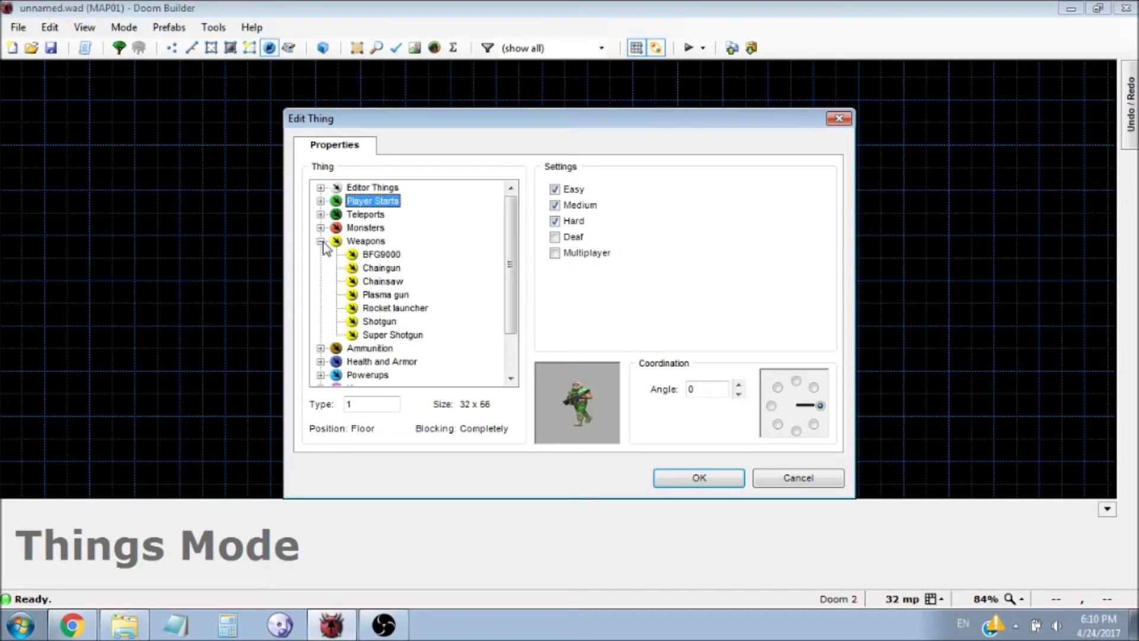
pyautogui.click(383, 281)
pyautogui.click(699, 478)
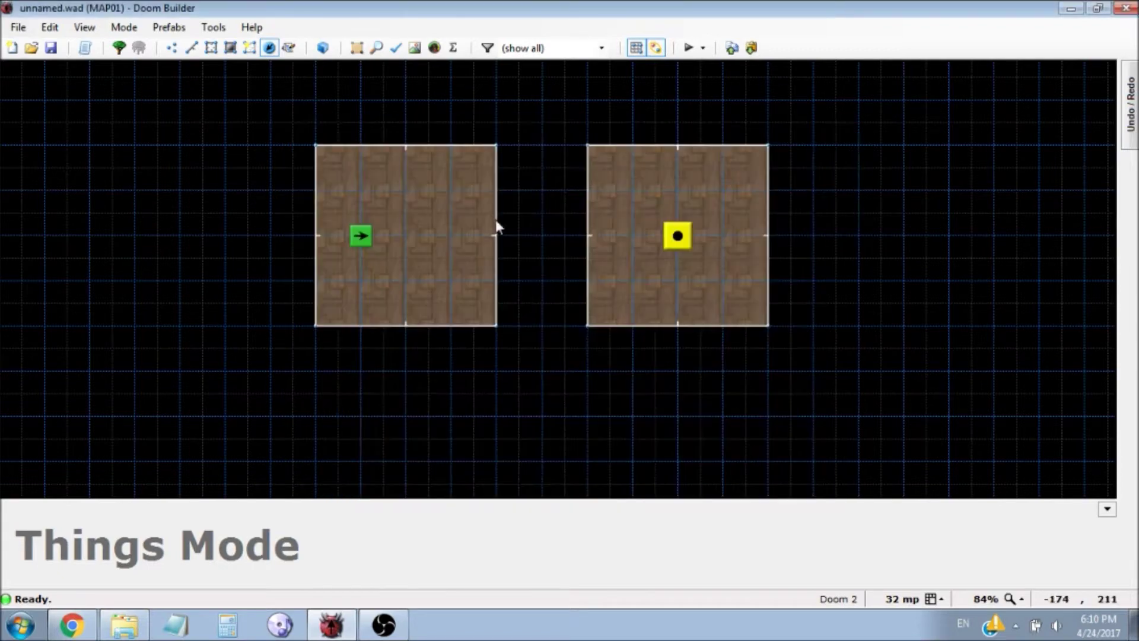
# Step: Draw a 128 by 128 connecting sector between the two rooms and delete the extra vertex midway along its north edge
pyautogui.click(198, 51)
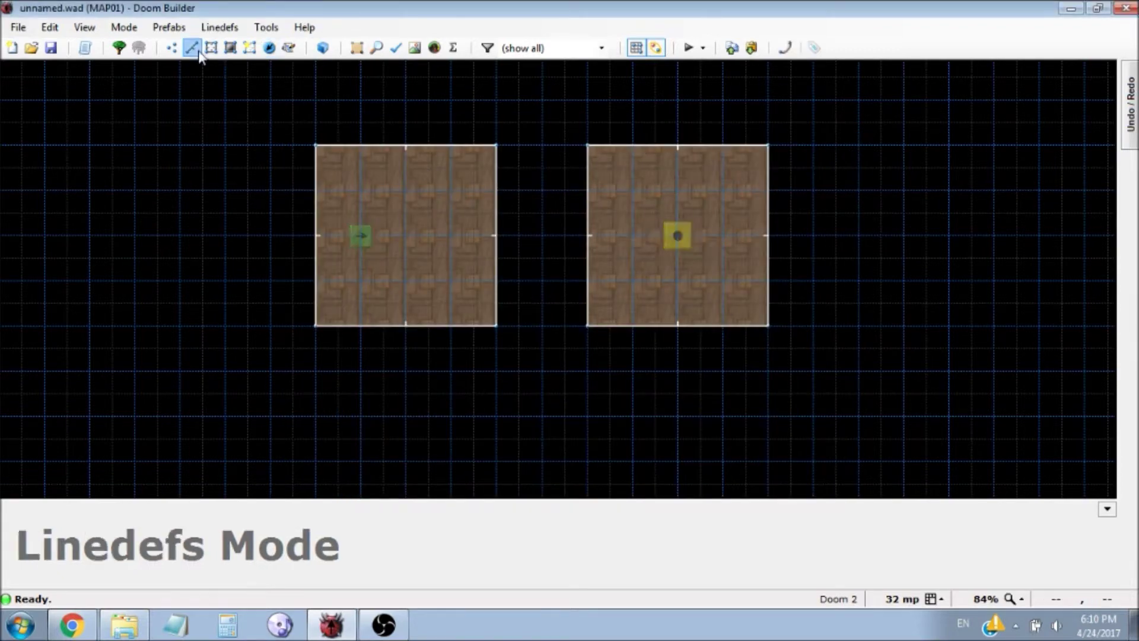
pyautogui.scroll(3, 566, 201)
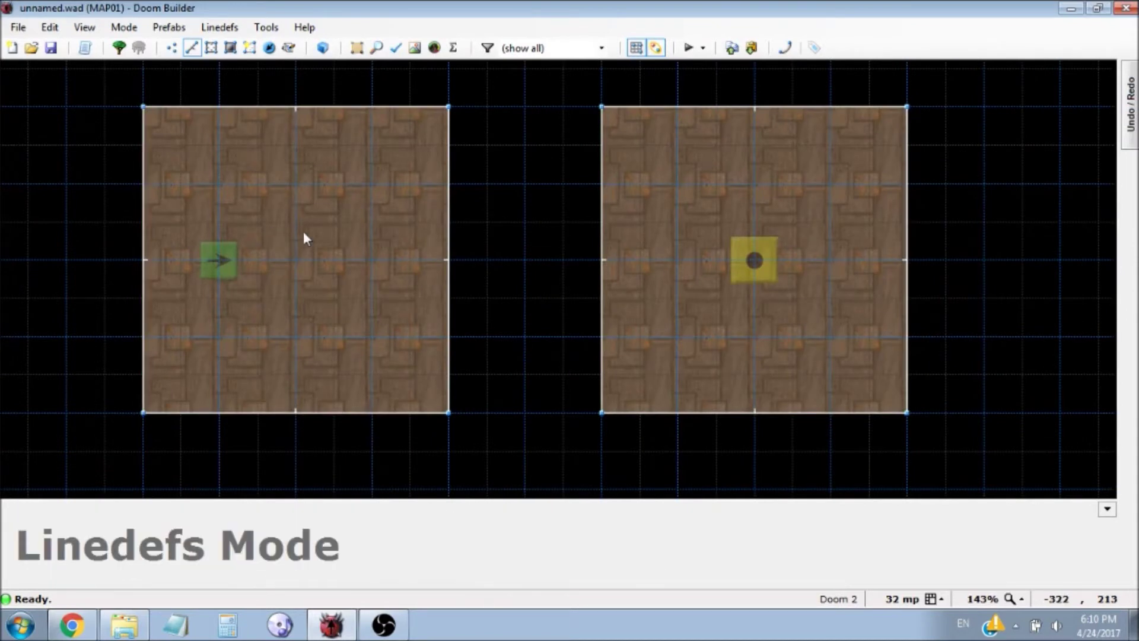
pyautogui.press('d')
pyautogui.click(525, 184)
pyautogui.click(601, 184)
pyautogui.click(602, 337)
pyautogui.click(448, 336)
pyautogui.click(448, 184)
pyautogui.click(525, 184)
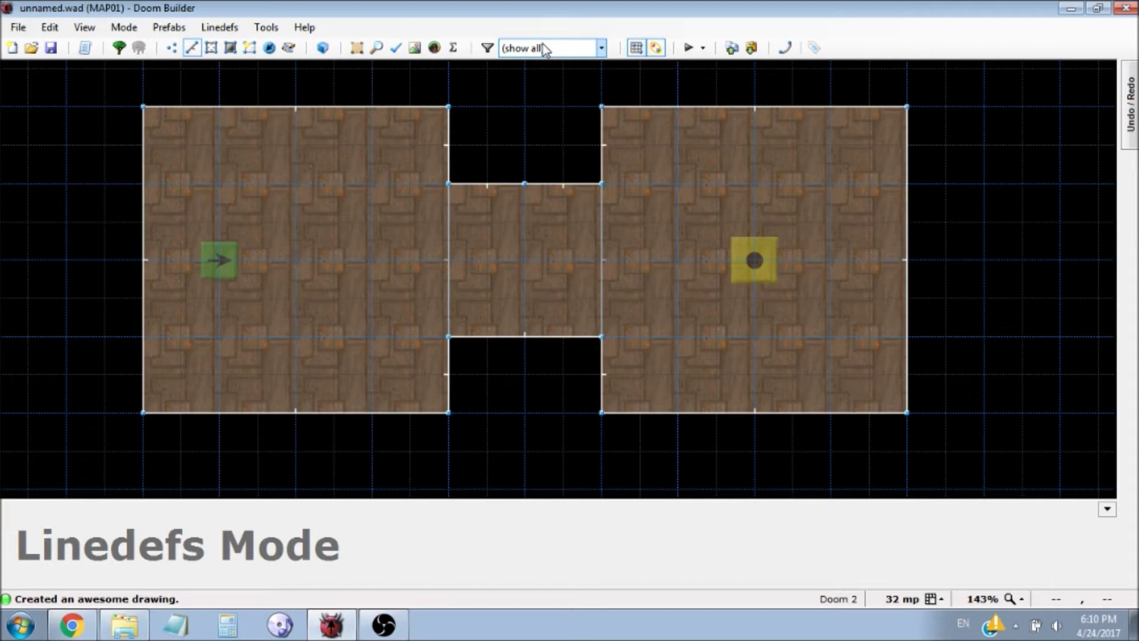
pyautogui.press('v')
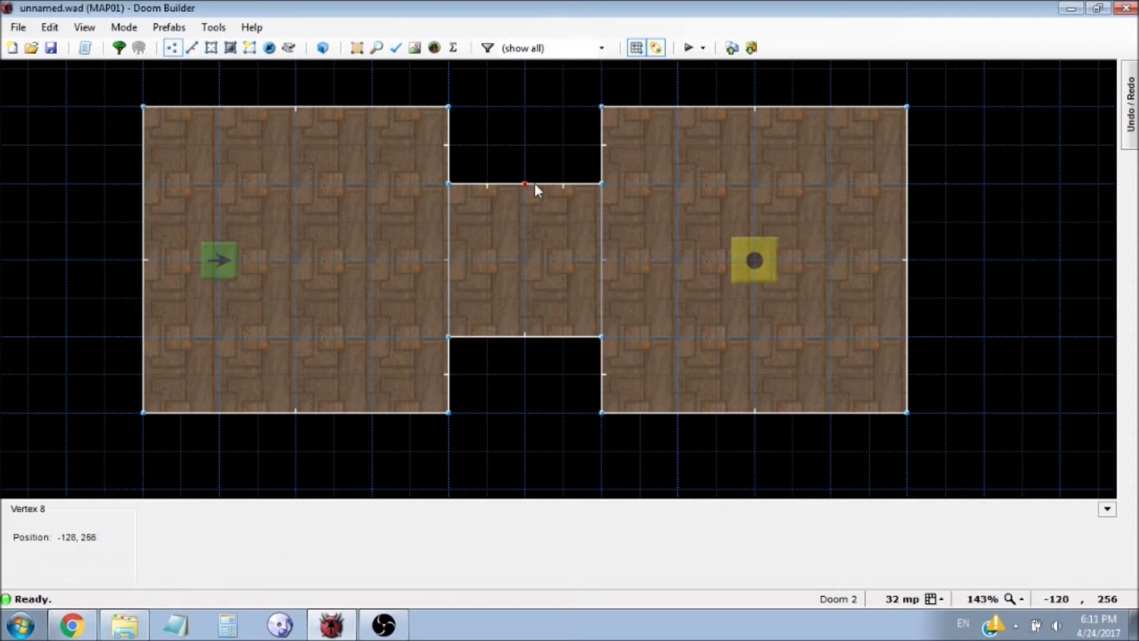
pyautogui.press('Delete')
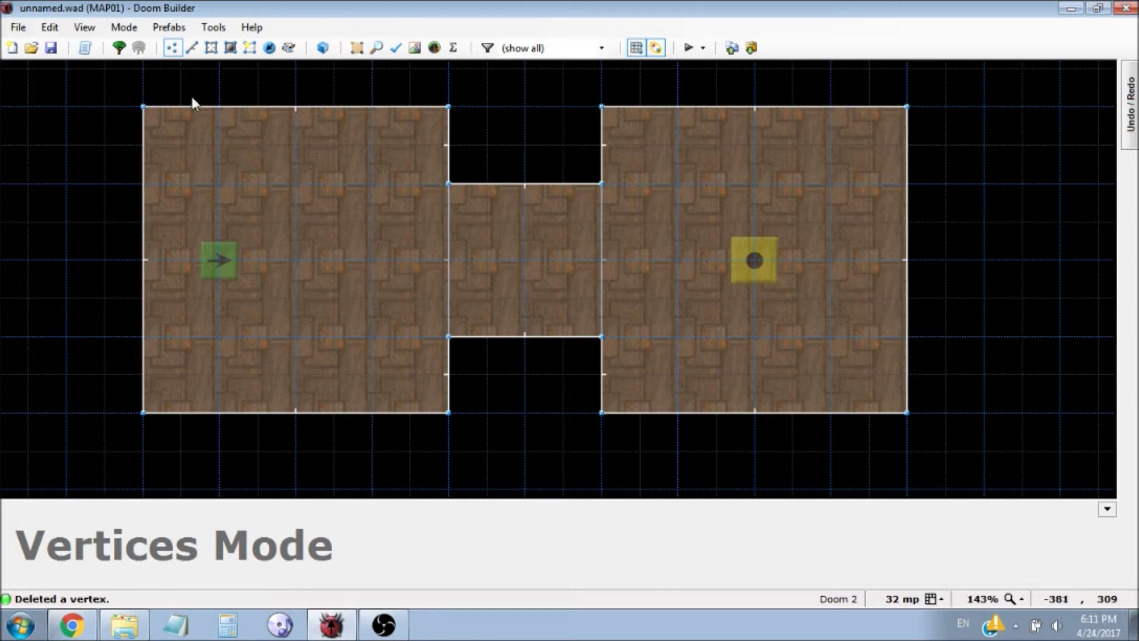
# Step: Enter Visual Mode and move through the map into the chainsaw room, facing the connecting sector
pyautogui.press('w')
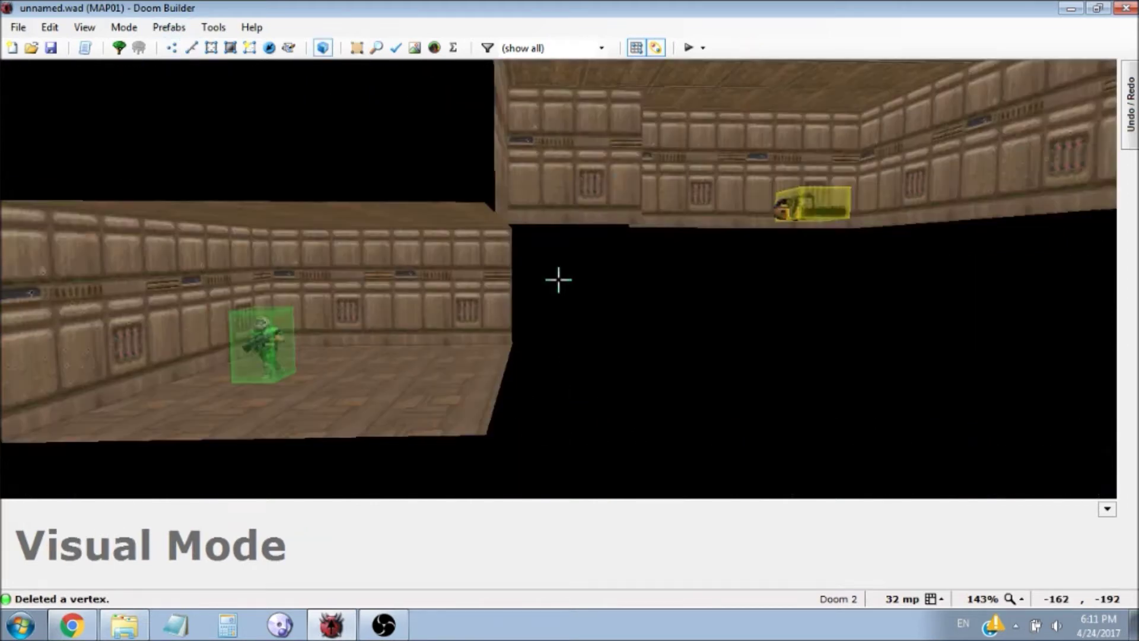
pyautogui.press('d')
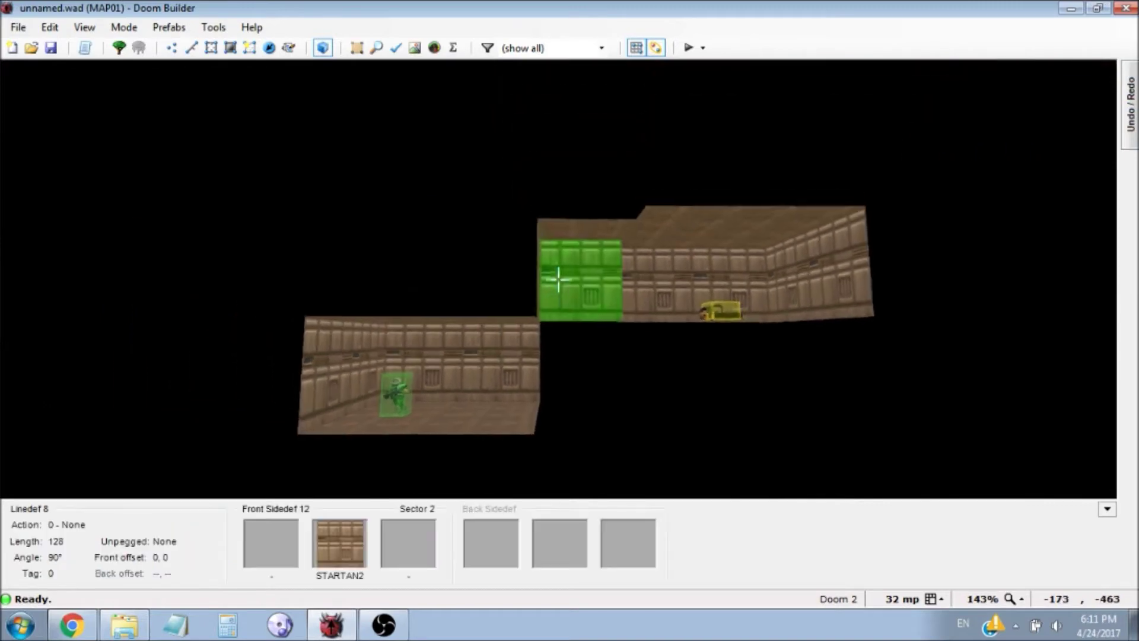
pyautogui.press('e')
pyautogui.press('f')
pyautogui.press('d')
pyautogui.press('w')
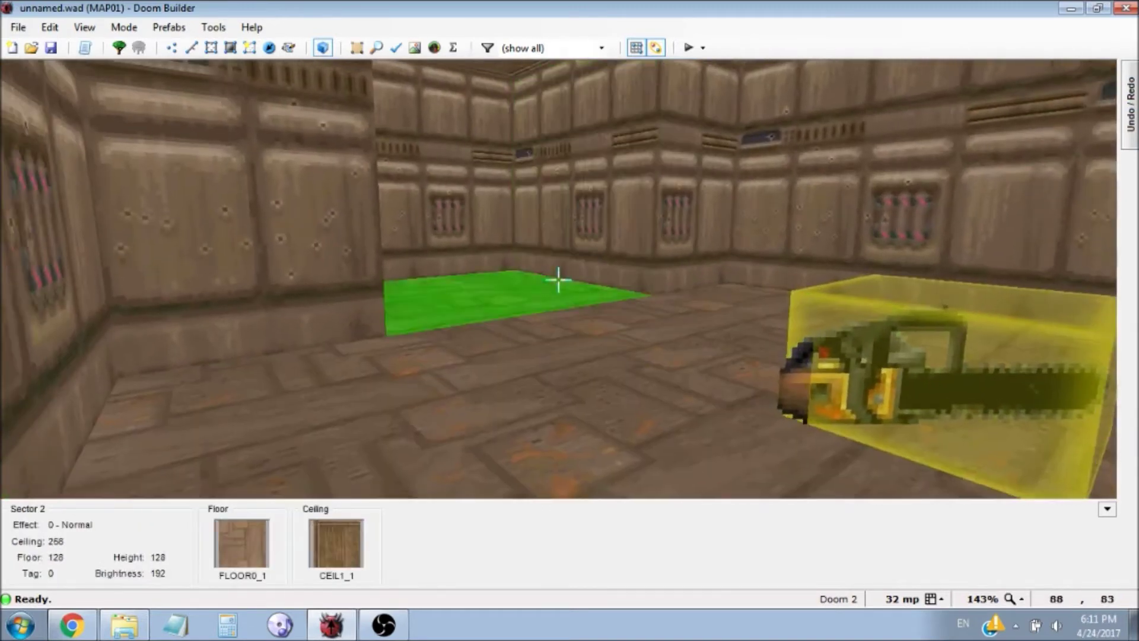
# Step: Select the connecting sector's floor, lower it to 32 and raise it back to 128
pyautogui.click(559, 280)
pyautogui.press('d')
pyautogui.press('s')
pyautogui.press('d')
pyautogui.press('s')
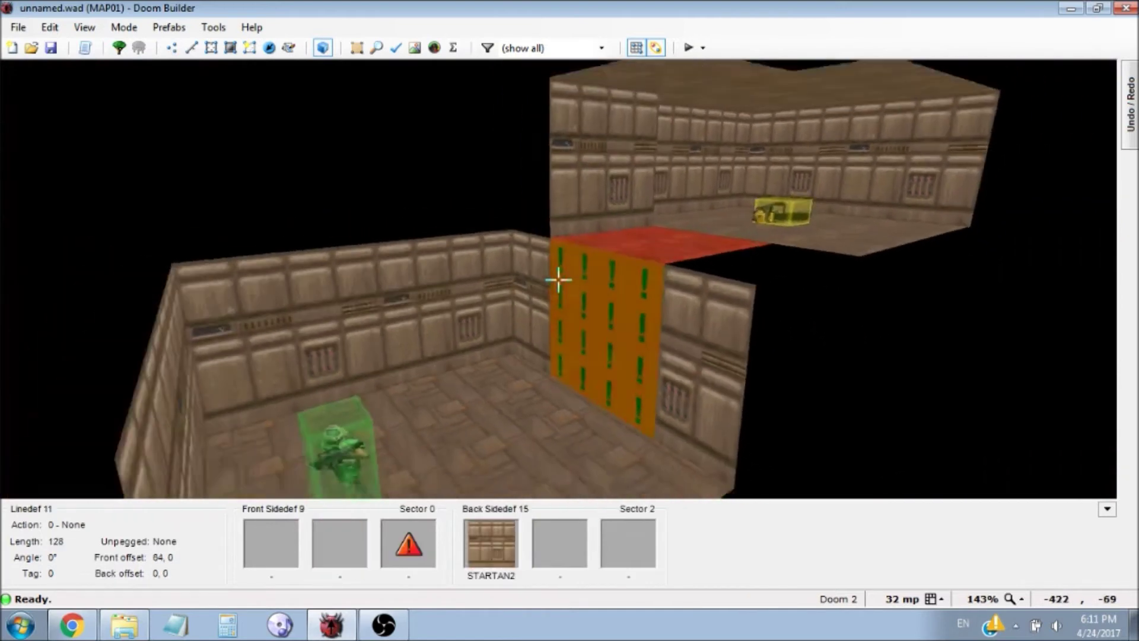
pyautogui.scroll(-4, 558, 279)
pyautogui.scroll(-10, 558, 279)
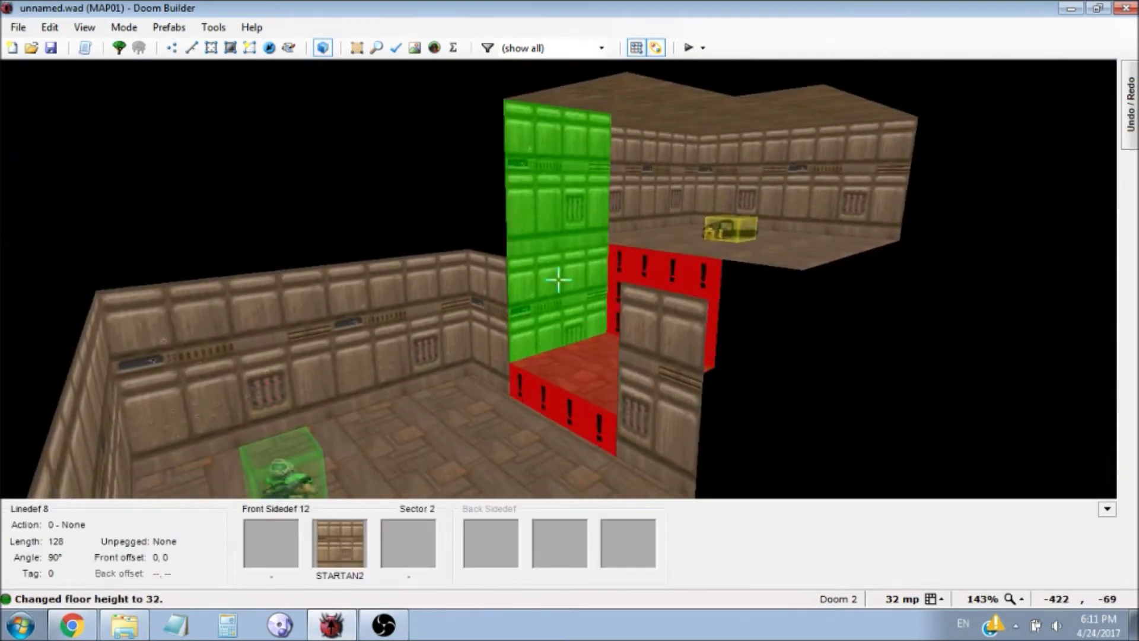
pyautogui.scroll(13, 558, 279)
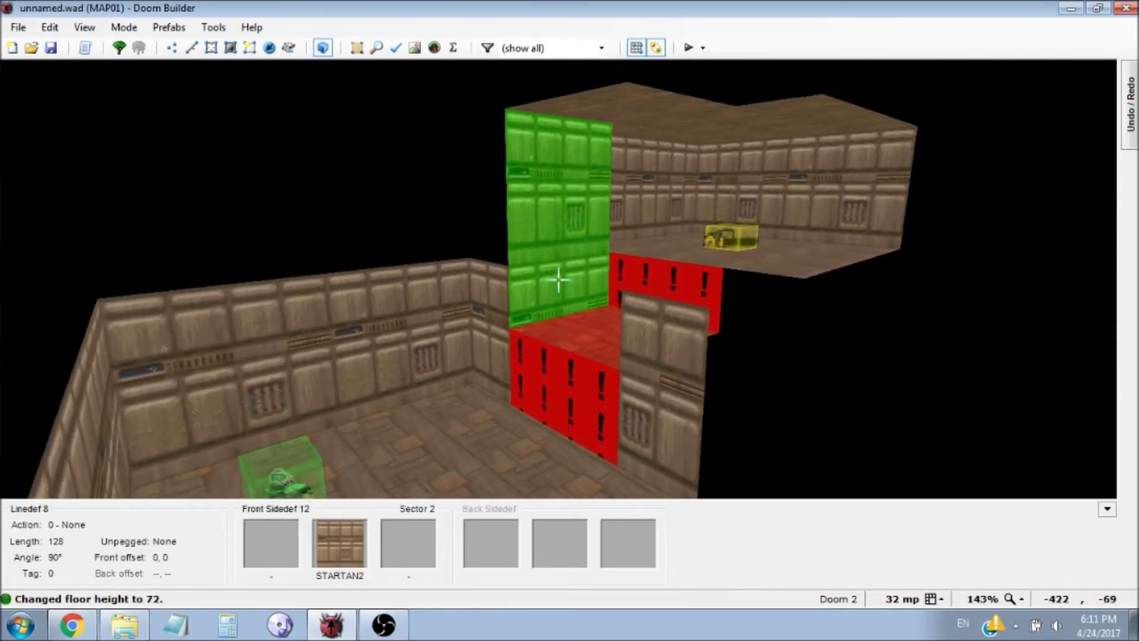
pyautogui.scroll(1, 558, 280)
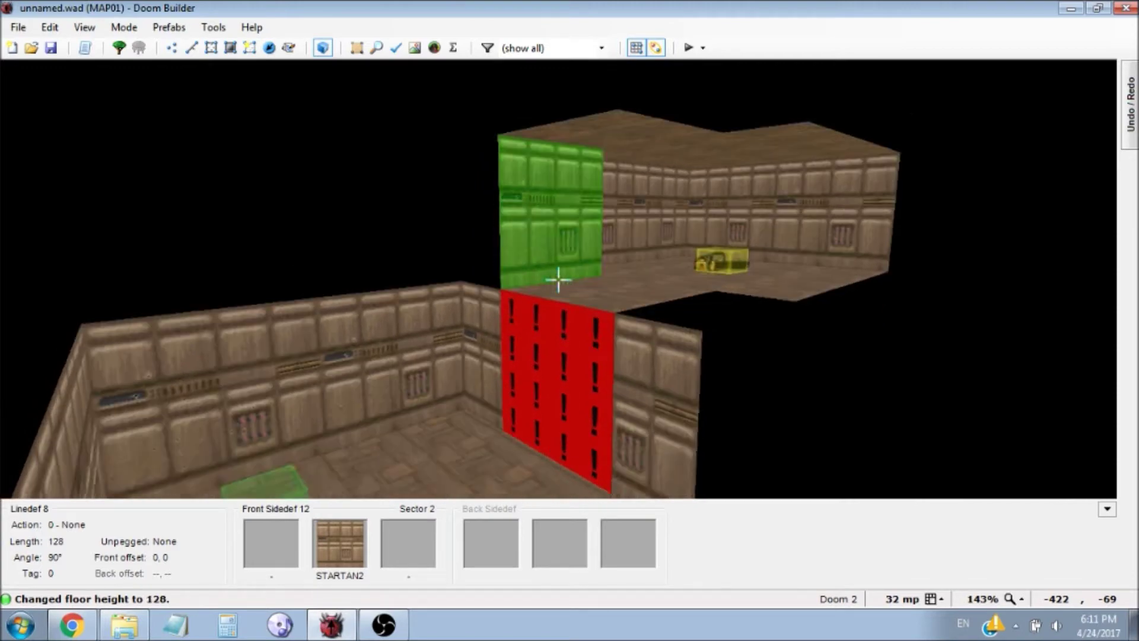
# Step: Open the sidedef properties of the untextured wall between the start room and the connecting sector
pyautogui.press('e')
pyautogui.press('d')
pyautogui.press('e')
pyautogui.rightClick(559, 280)
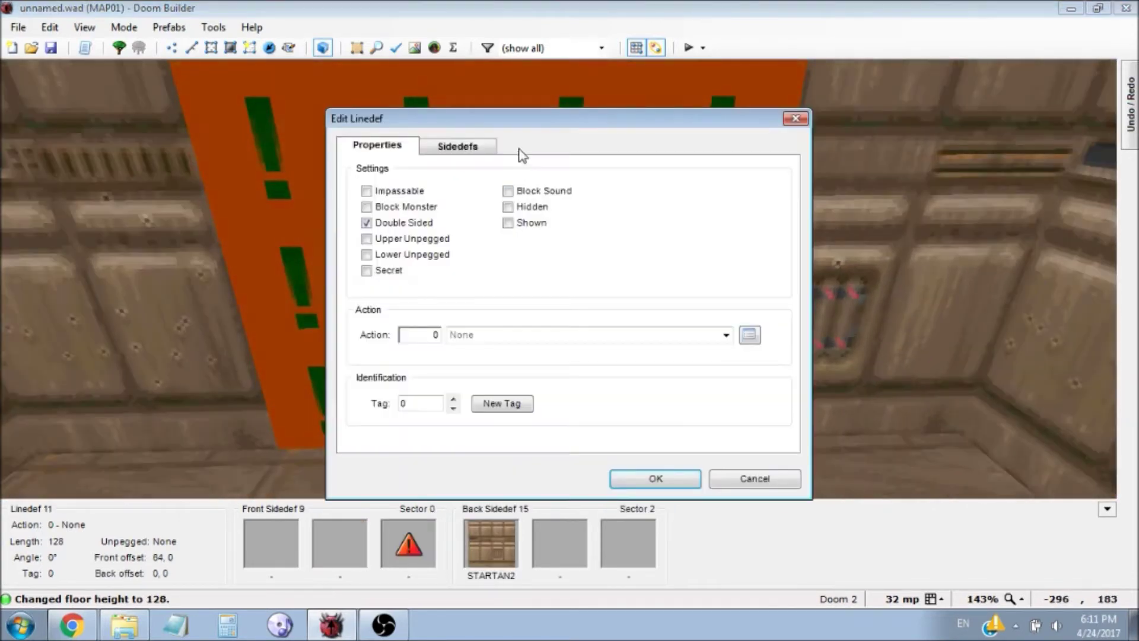
pyautogui.click(469, 145)
pyautogui.click(764, 226)
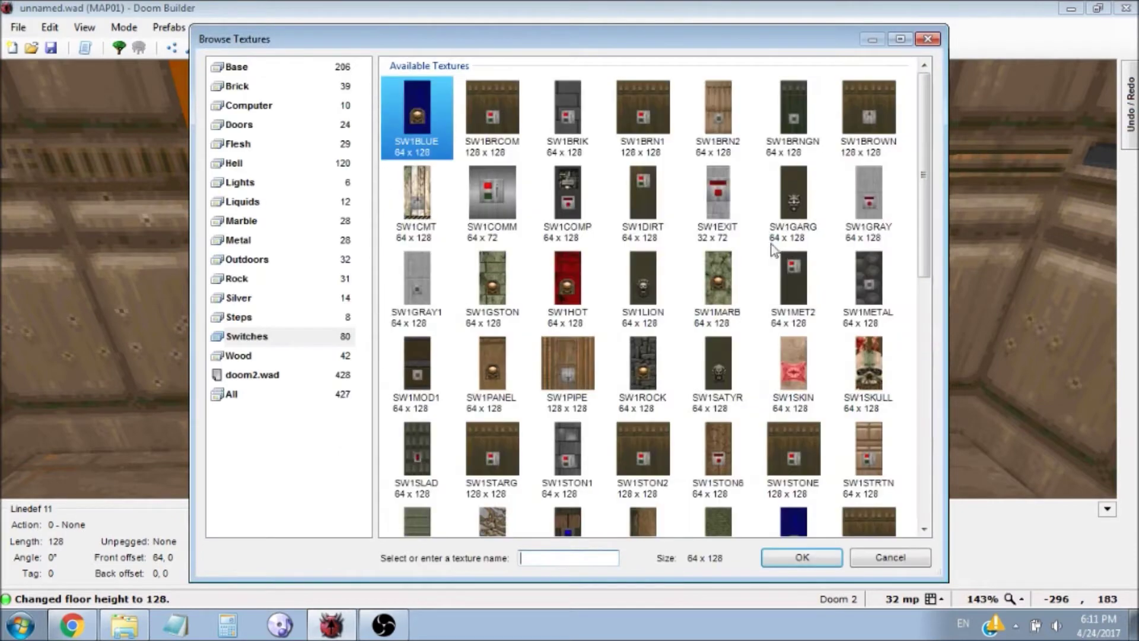
pyautogui.click(862, 558)
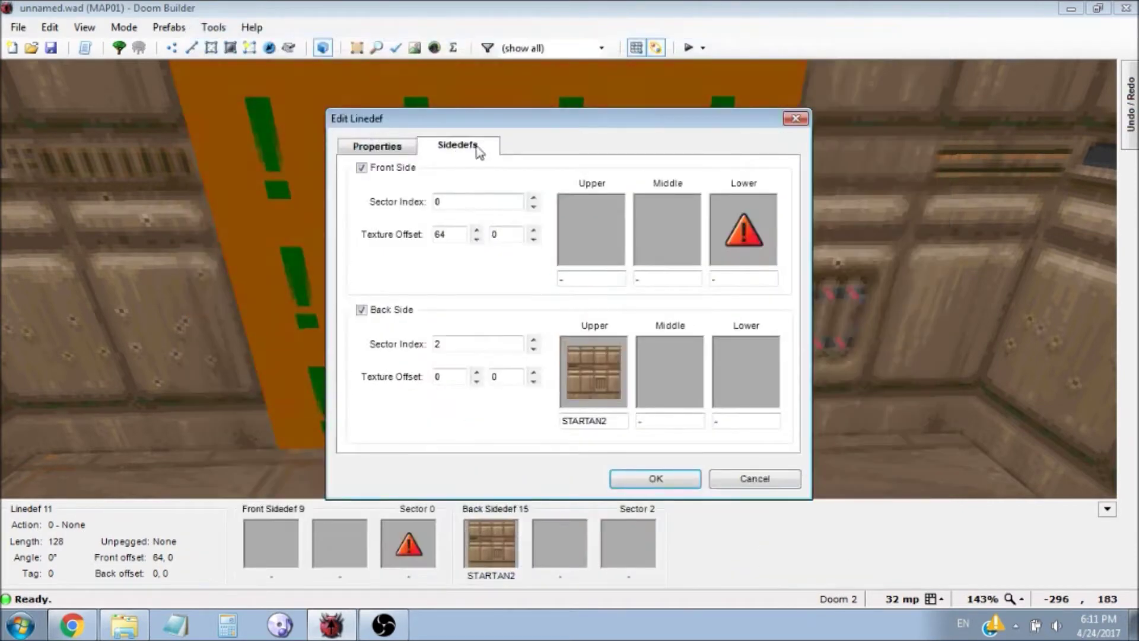
# Step: Find SUPPORT2 among all textures and apply it as the wall's front-side lower texture
pyautogui.click(763, 217)
pyautogui.write('SUP')
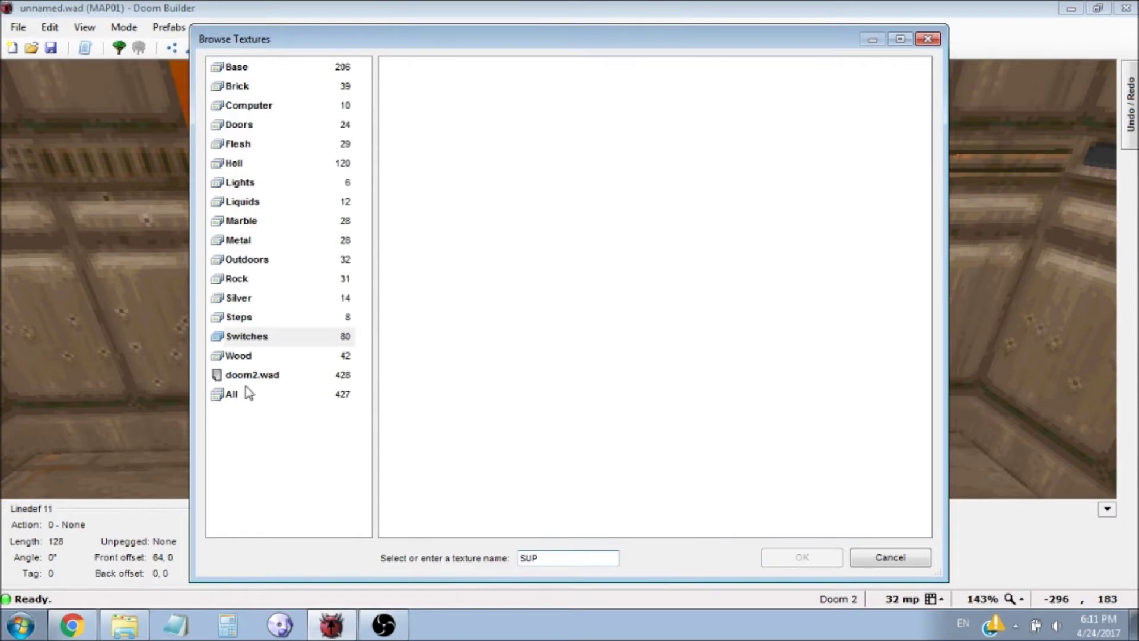
pyautogui.click(248, 394)
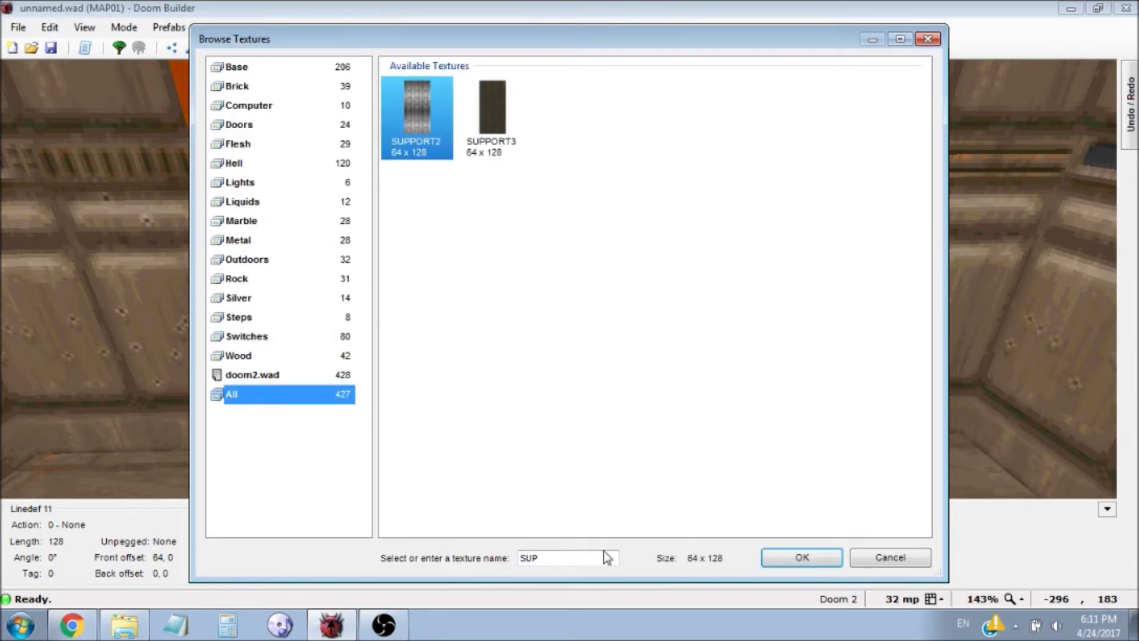
pyautogui.click(491, 131)
pyautogui.click(439, 125)
pyautogui.click(480, 122)
pyautogui.click(442, 119)
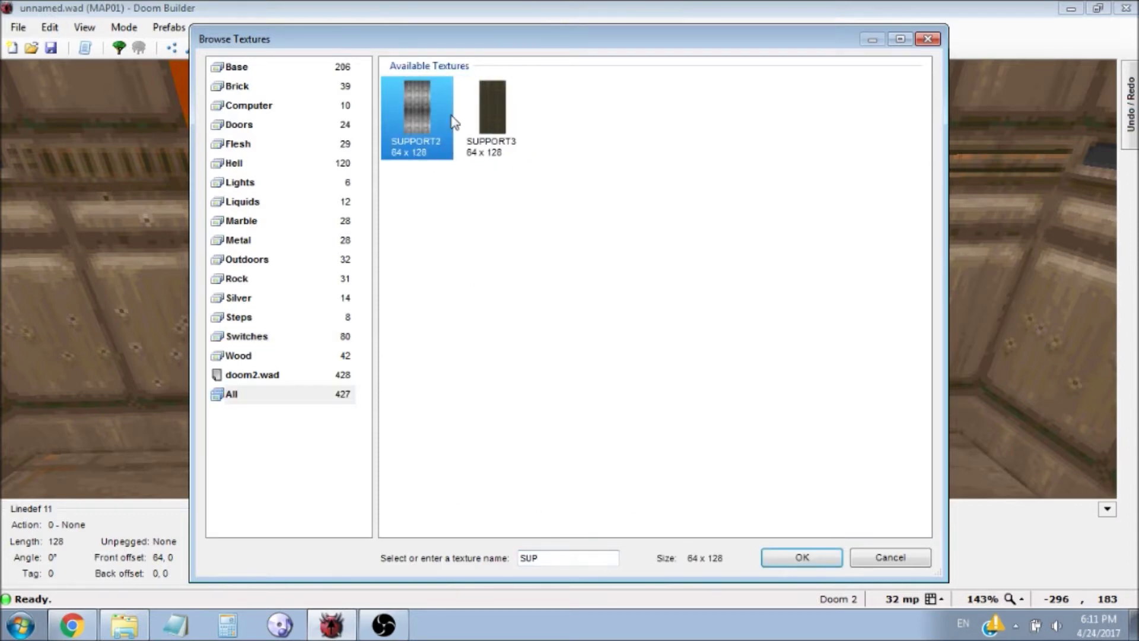
pyautogui.doubleClick(454, 122)
pyautogui.click(682, 475)
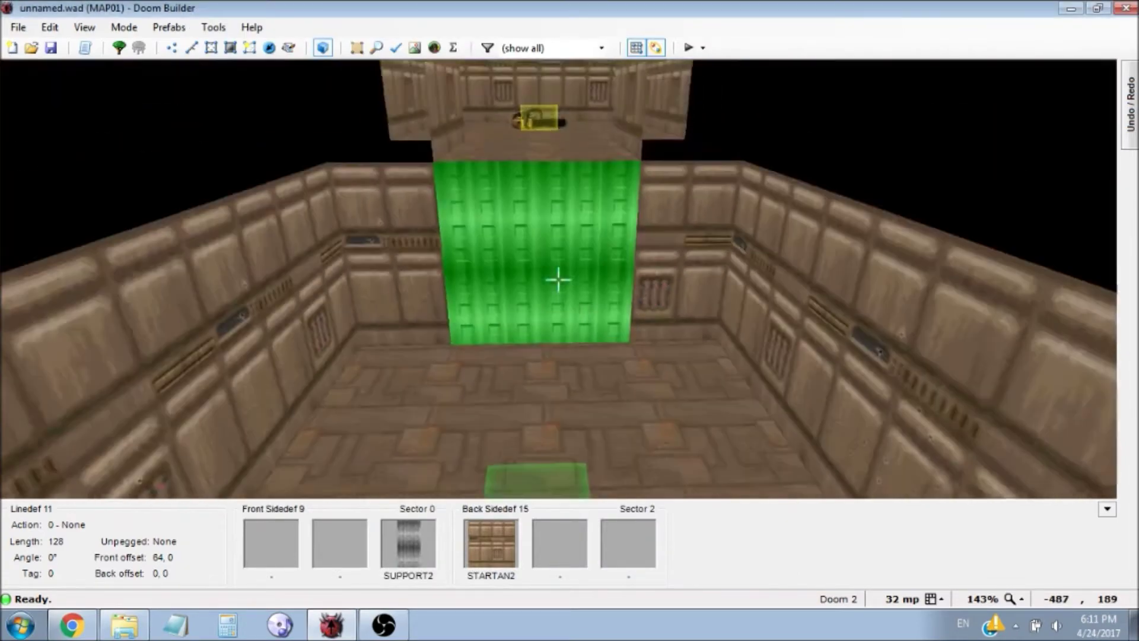
# Step: Inspect the metal-textured wall from the start room and the connecting sector from the upper room
pyautogui.press('e')
pyautogui.press('d')
pyautogui.press('f')
pyautogui.press('d')
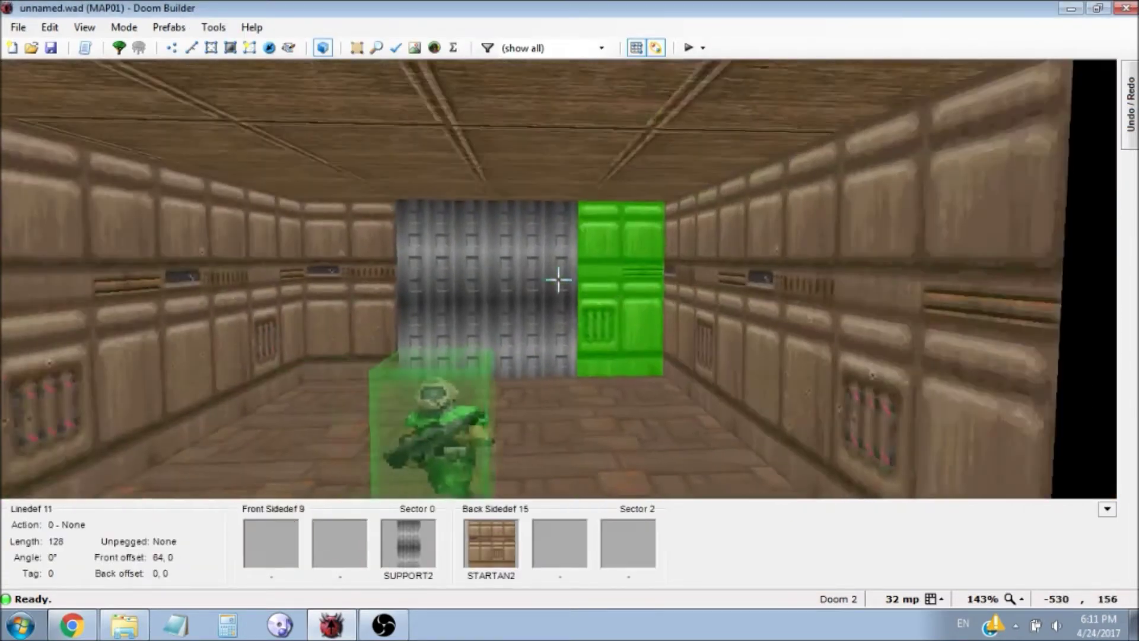
pyautogui.press('e')
pyautogui.press('f')
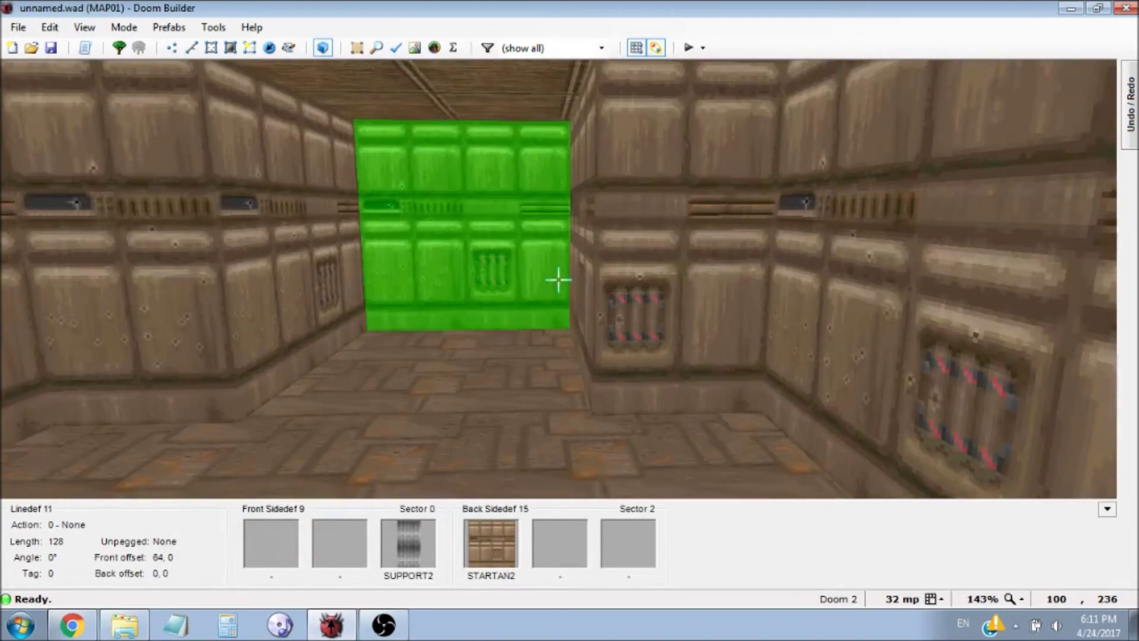
pyautogui.press('s')
pyautogui.press('d')
pyautogui.press('f')
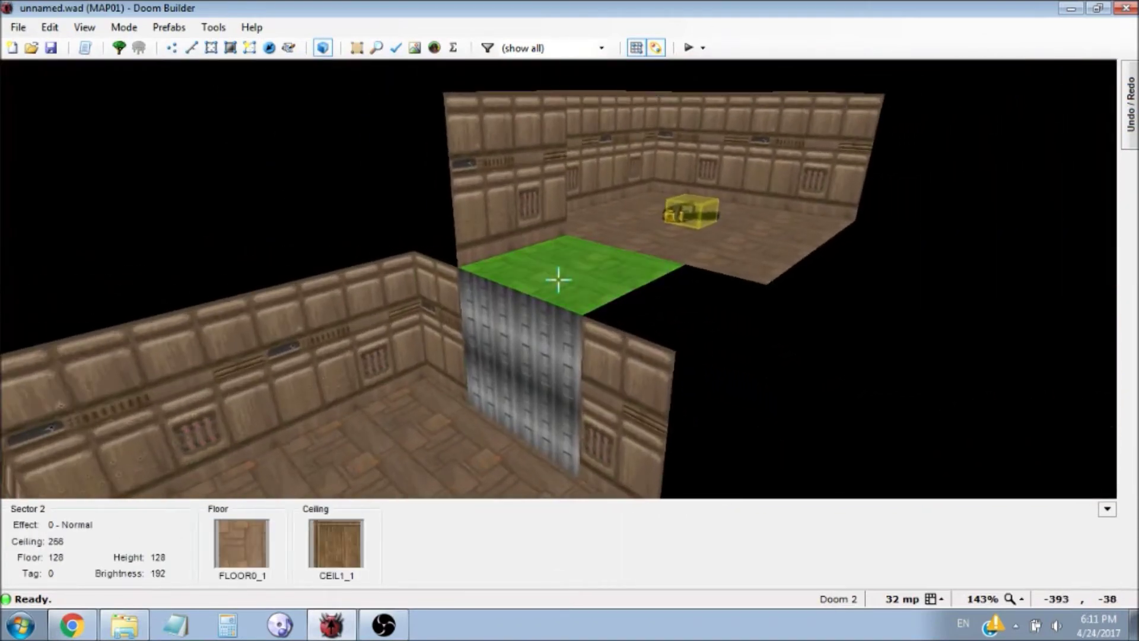
# Step: Lower the connecting sector's floor to expose the wall below the chainsaw room, and copy the STARTAN2 texture
pyautogui.click(558, 280)
pyautogui.press('e')
pyautogui.scroll(-6, 558, 279)
pyautogui.press('c')
pyautogui.press('e')
pyautogui.hotkey('ctrl', 'c')
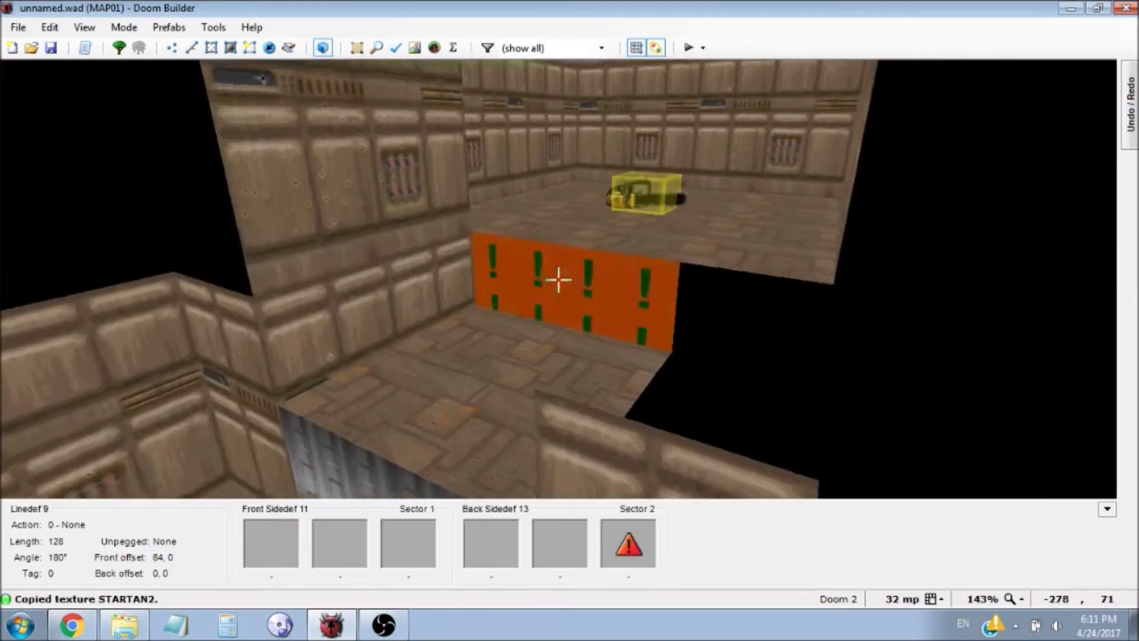
# Step: Paste STARTAN2 onto the exposed wall below the chainsaw room and raise the connecting floor back to 128
pyautogui.hotkey('ctrl', 'v')
pyautogui.press('d')
pyautogui.press('e')
pyautogui.click(558, 280)
pyautogui.scroll(3, 558, 280)
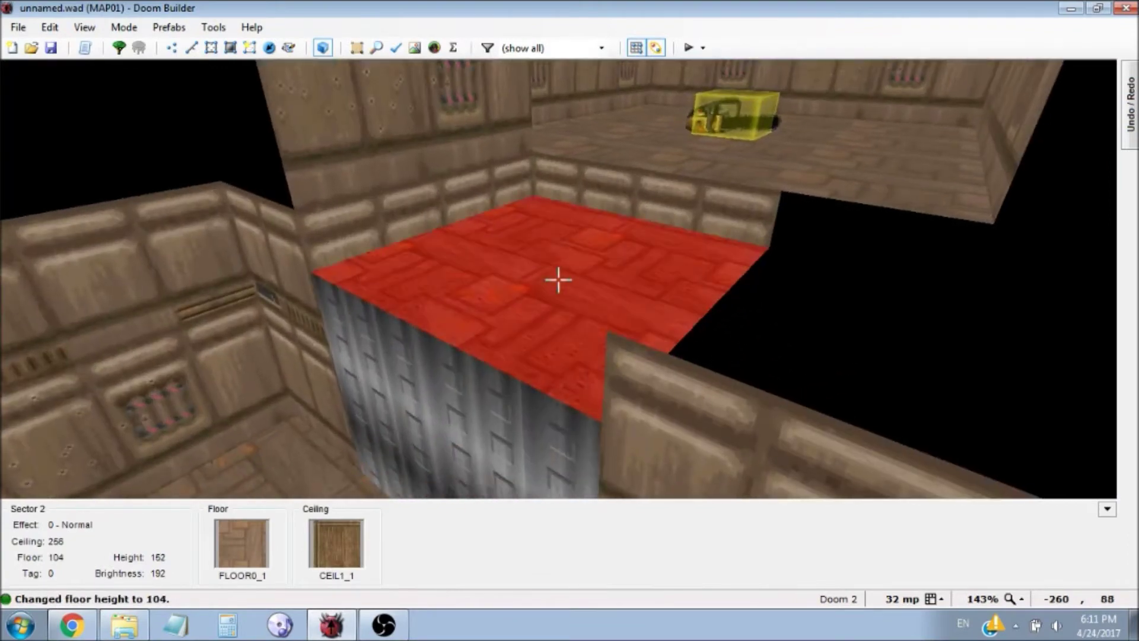
pyautogui.scroll(3, 558, 279)
# Step: Leave Visual Mode and launch the map in ZDoom for testing
pyautogui.press('s')
pyautogui.press('e')
pyautogui.press('d')
pyautogui.press('s')
pyautogui.press('q')
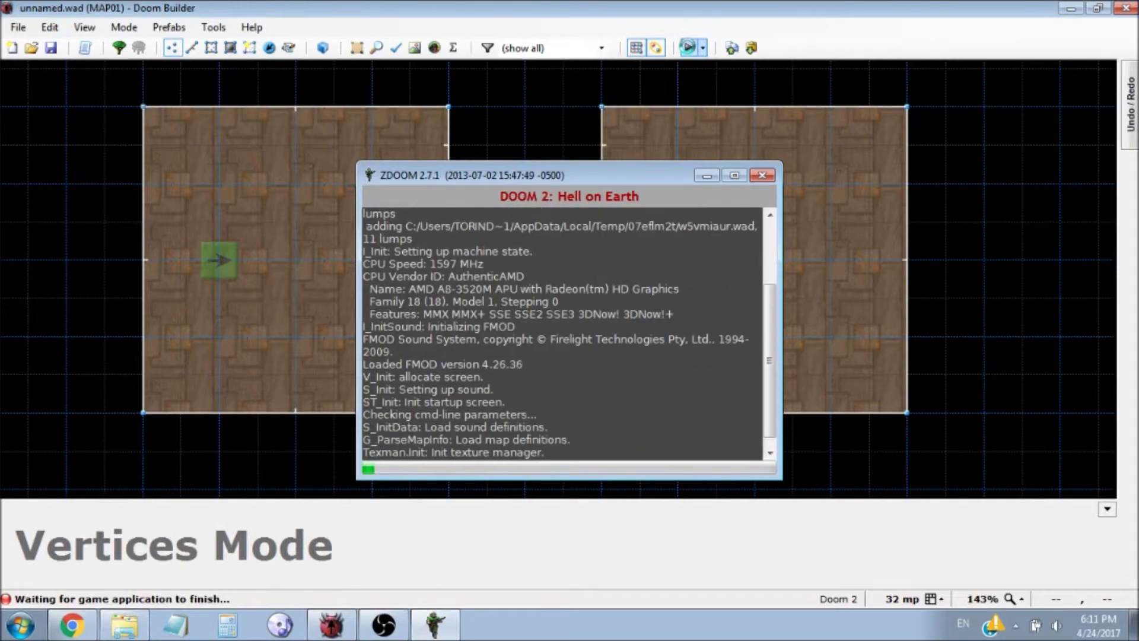
# Step: Walk up to the metal wall in the test game, try to activate it, fire a shot and quit
pyautogui.press('w')
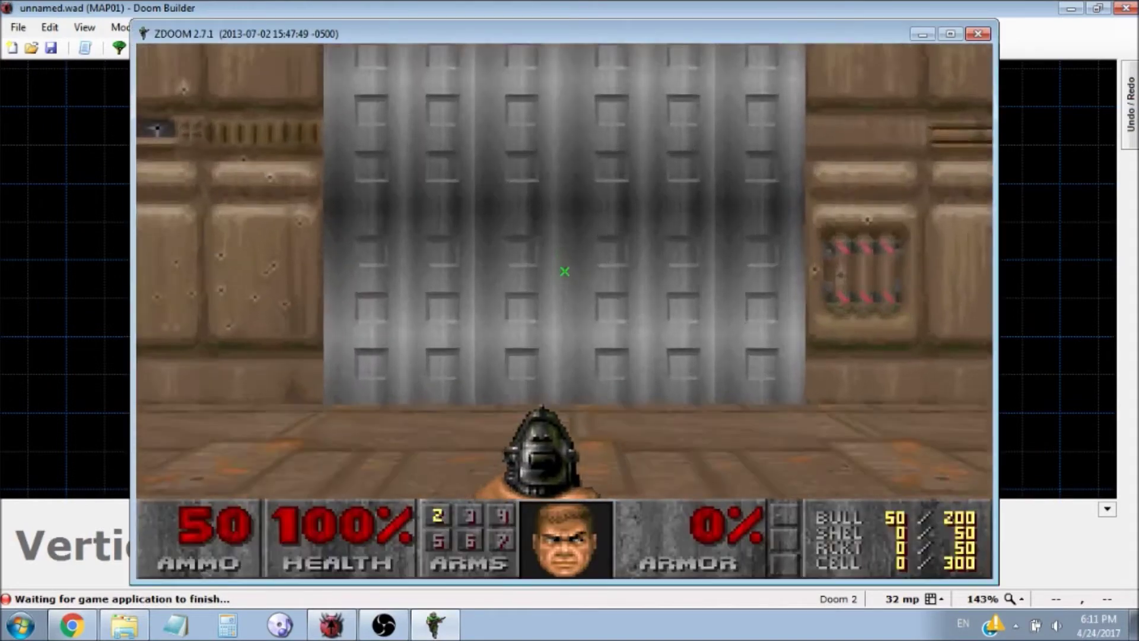
pyautogui.press('space')
pyautogui.press('s')
pyautogui.click(565, 271)
pyautogui.press('Escape')
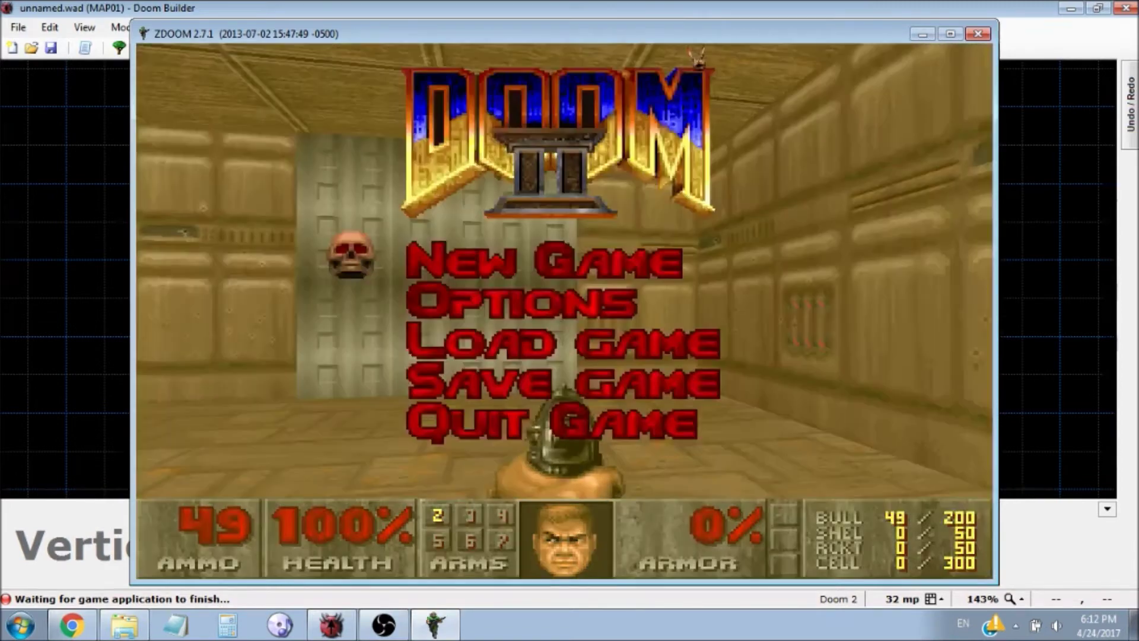
pyautogui.press('Up')
pyautogui.press('Return')
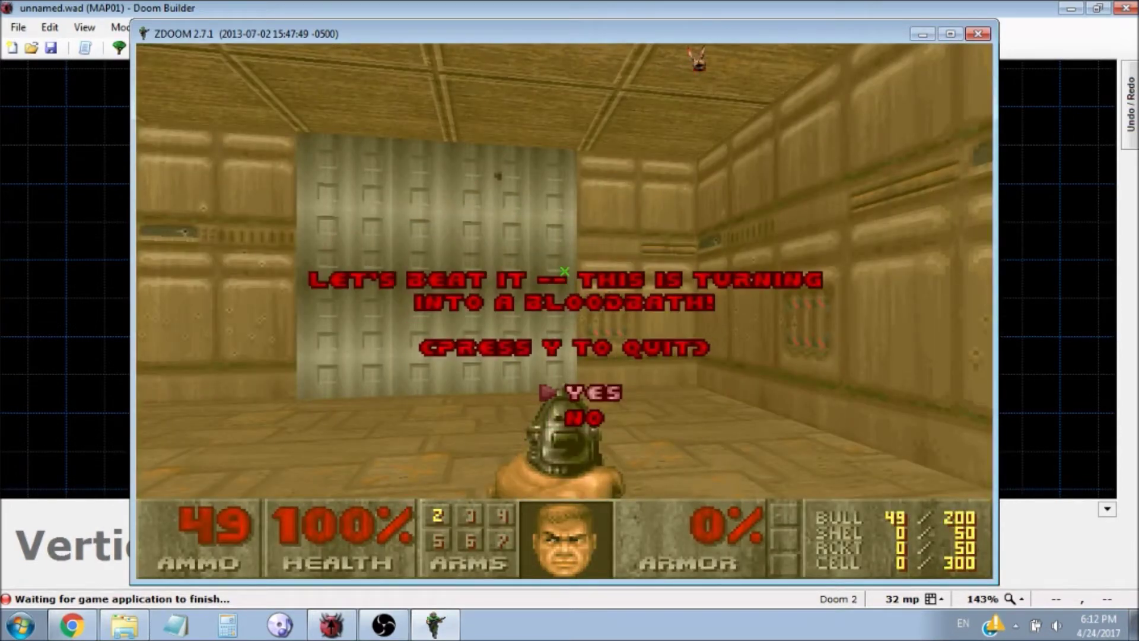
pyautogui.press('Return')
# Step: In Sectors Mode, assign a new tag to the connecting sector
pyautogui.press('s')
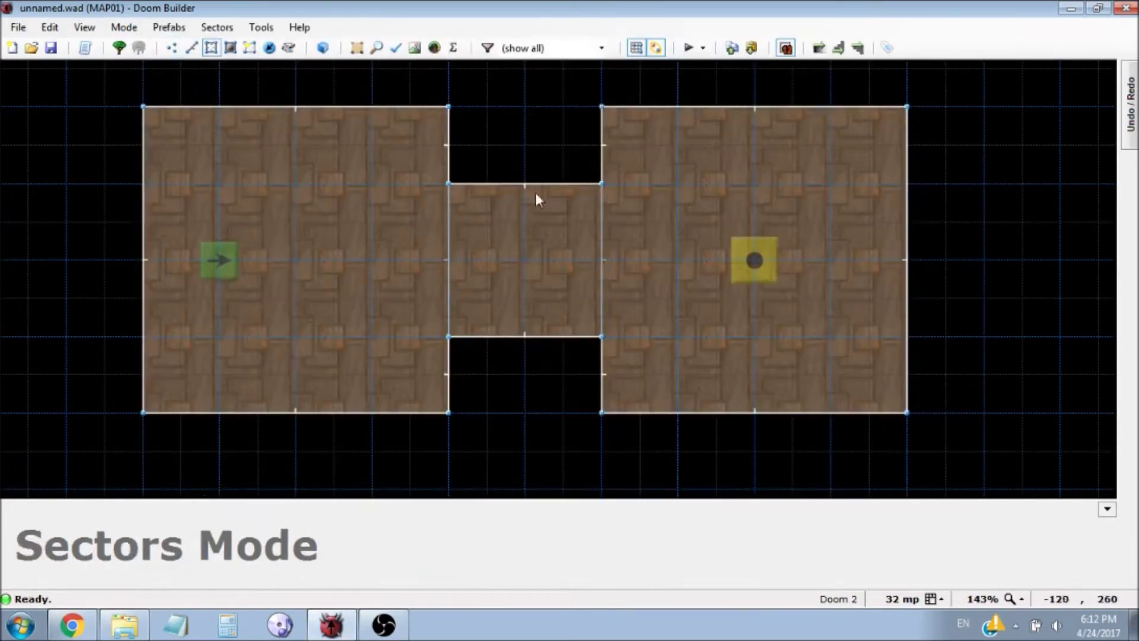
pyautogui.rightClick(522, 287)
pyautogui.click(721, 494)
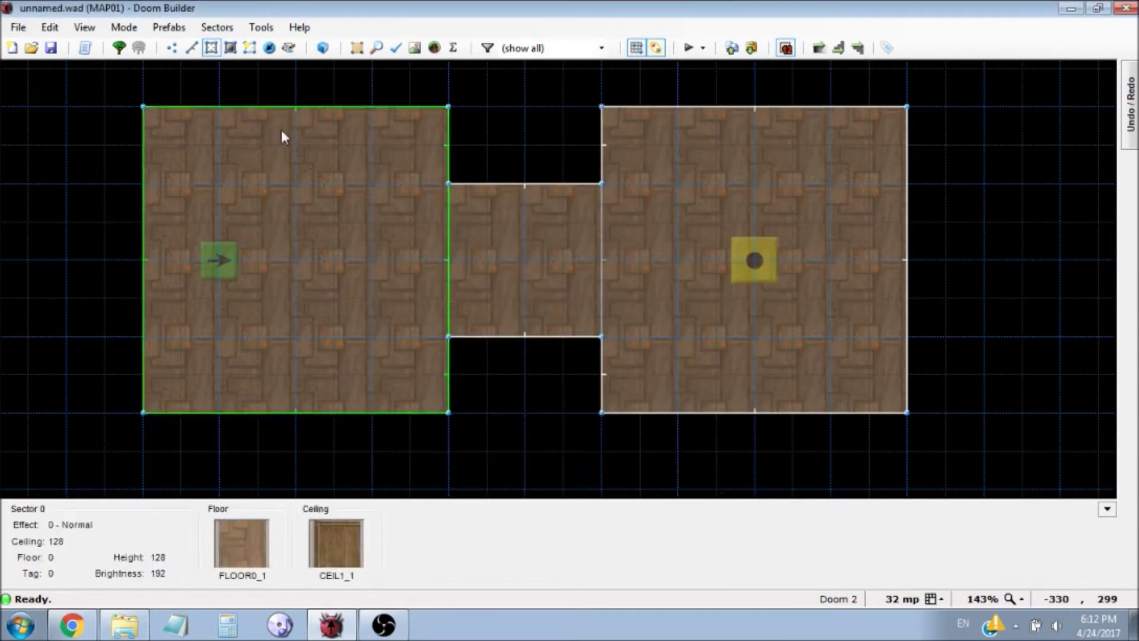
pyautogui.click(490, 255)
pyautogui.rightClick(490, 256)
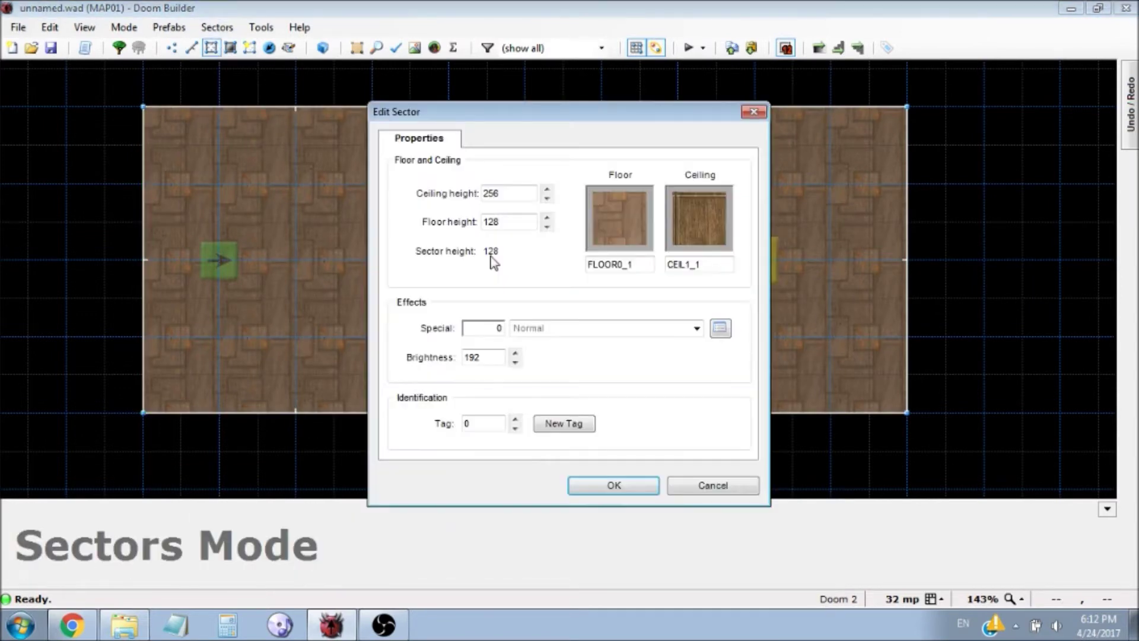
pyautogui.click(547, 426)
pyautogui.click(607, 485)
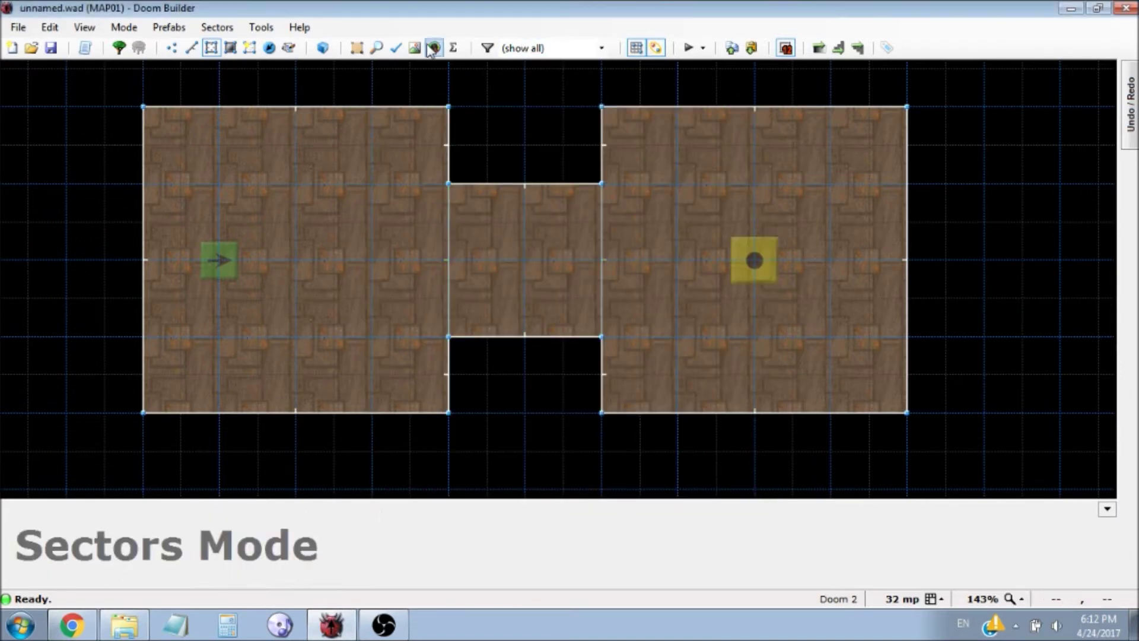
# Step: In Linedefs Mode, set tag 1 on the line between the start room and the connecting sector
pyautogui.click(191, 49)
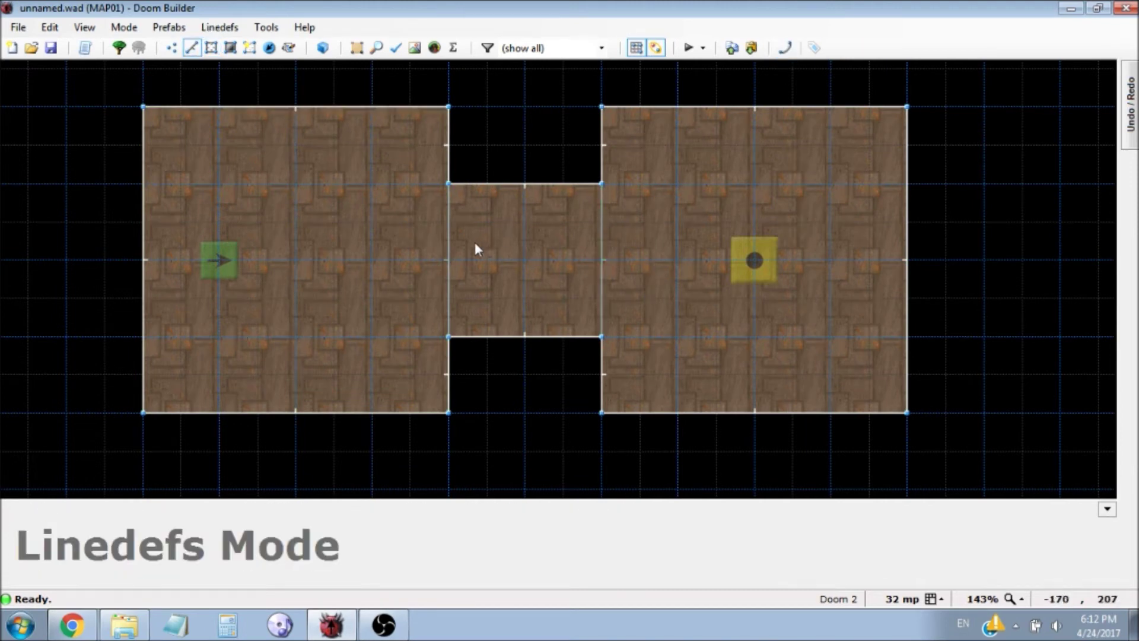
pyautogui.rightClick(449, 265)
pyautogui.write('1')
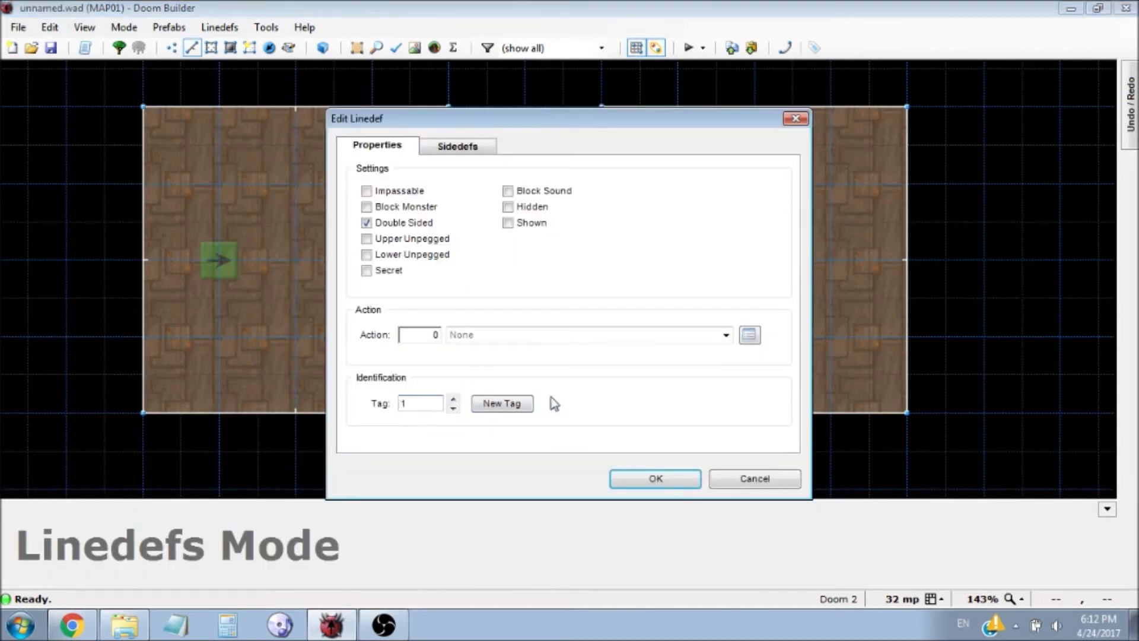
# Step: Assign the SR Lift Lower Wait Raise action to the line and check its link to the connecting sector
pyautogui.click(750, 336)
pyautogui.click(423, 219)
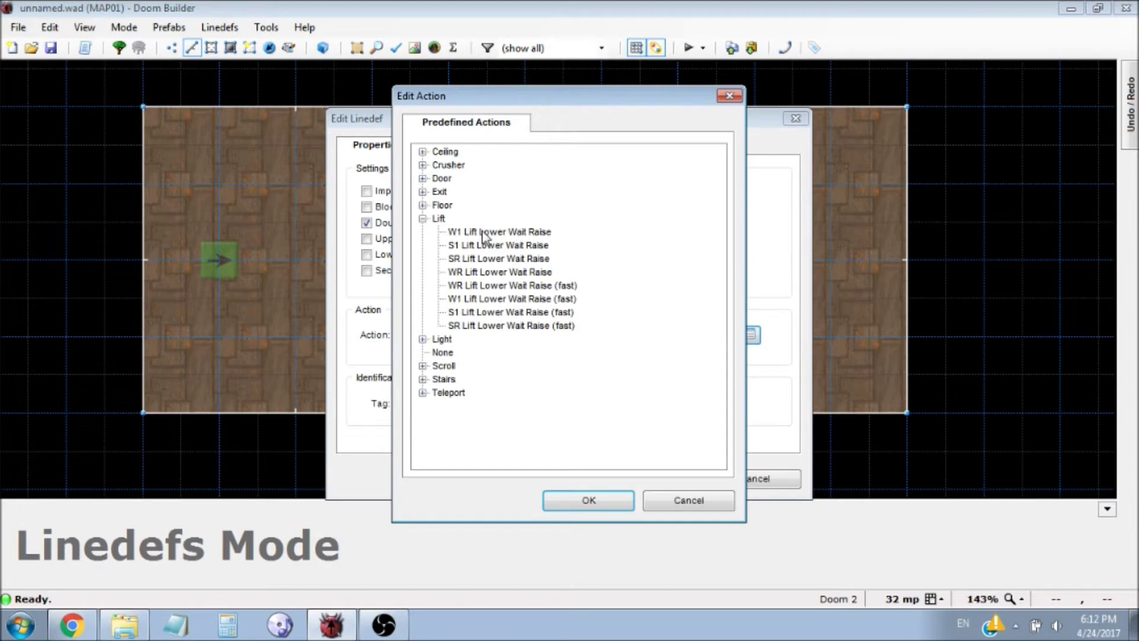
pyautogui.click(491, 247)
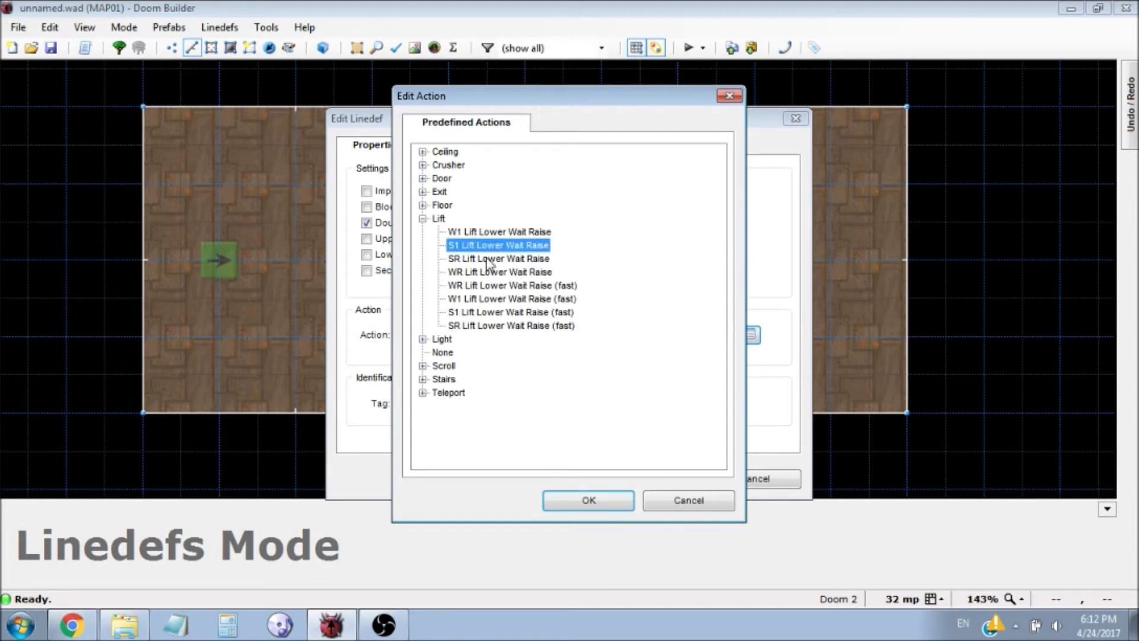
pyautogui.click(488, 260)
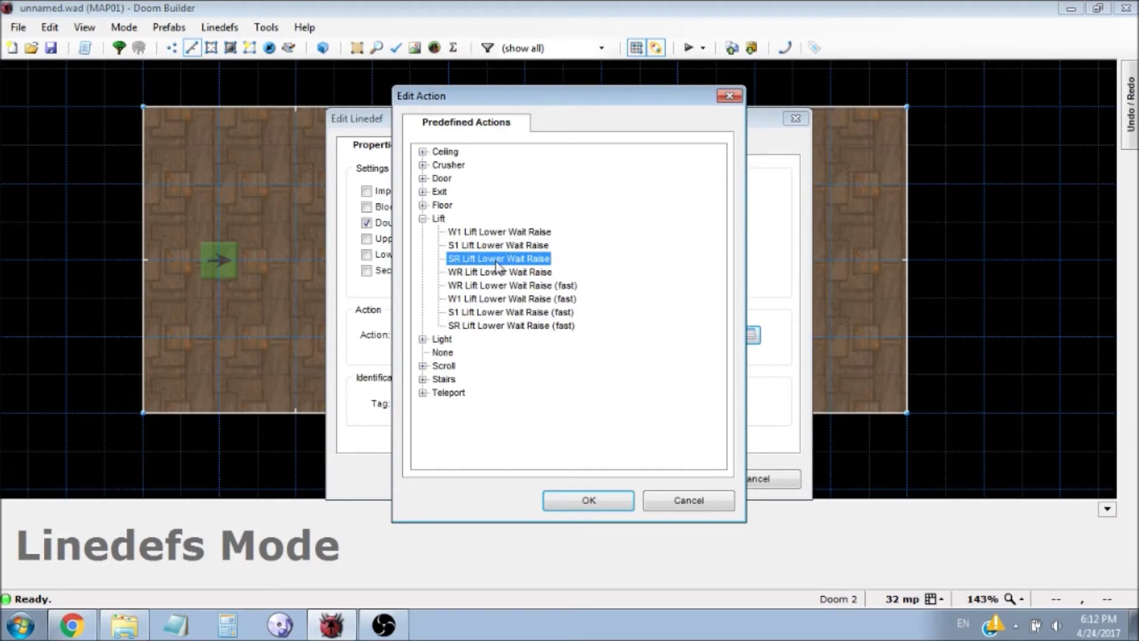
pyautogui.click(612, 500)
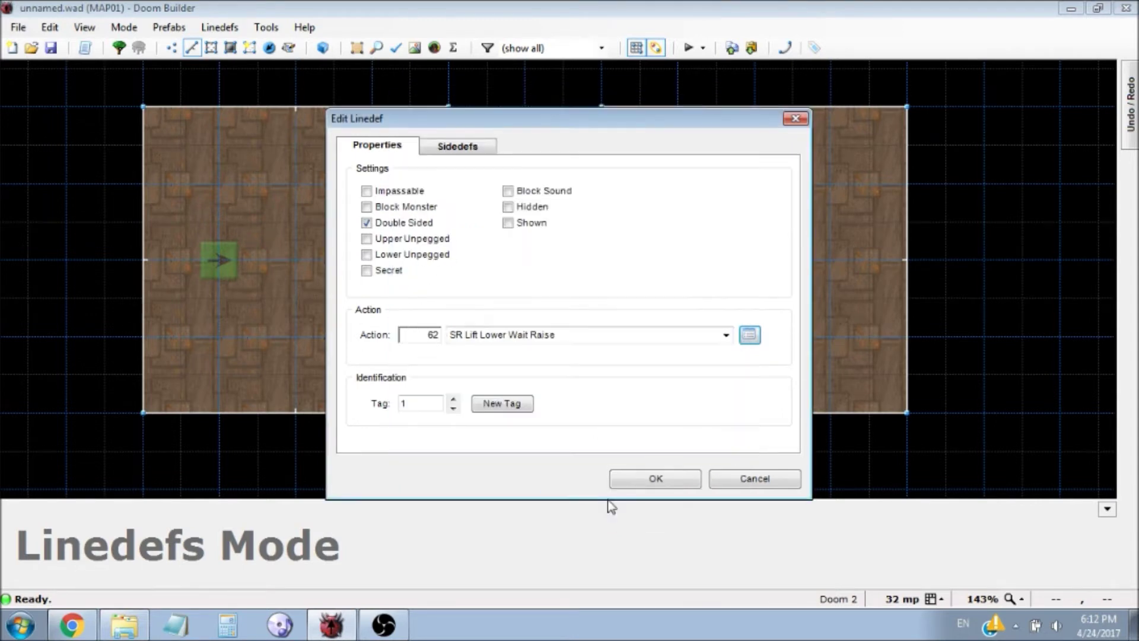
pyautogui.click(660, 485)
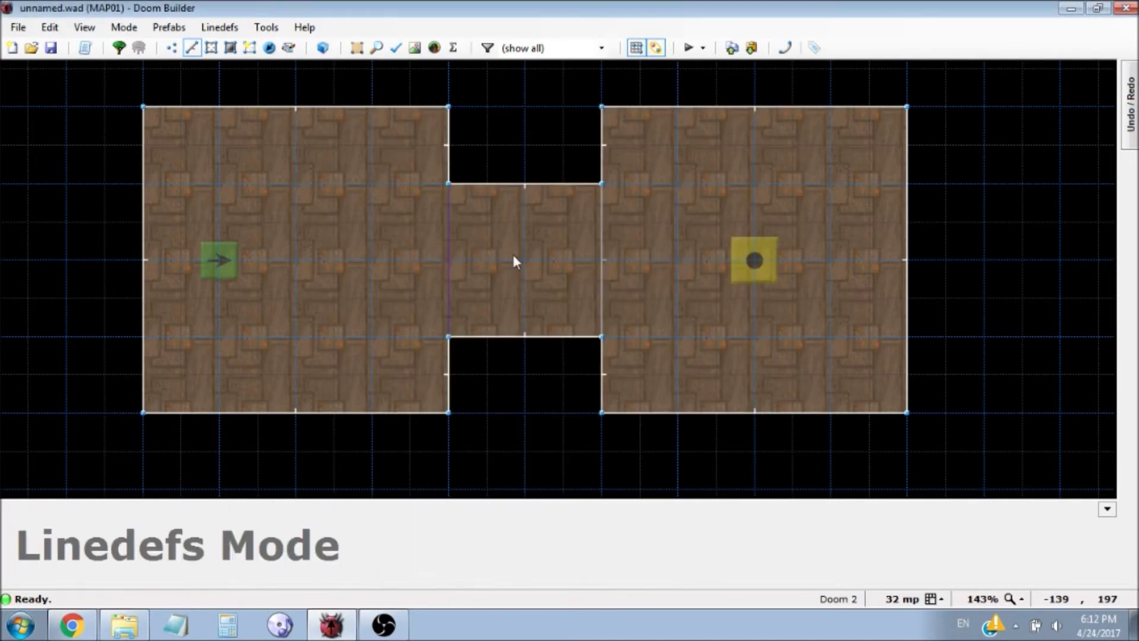
pyautogui.moveTo(445, 255)
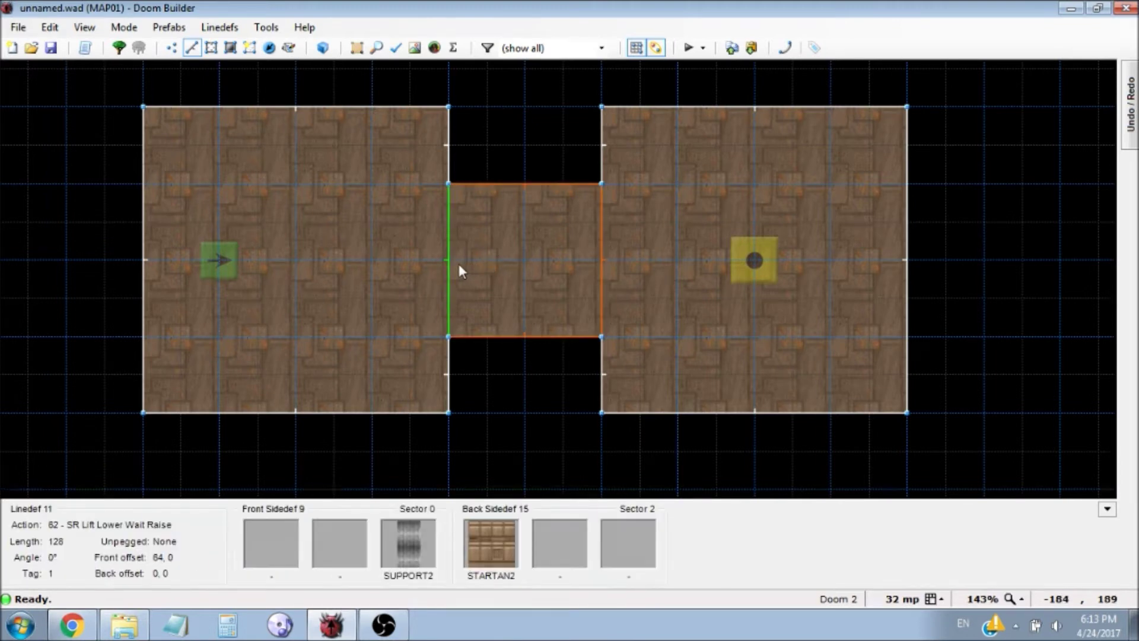
# Step: Test the map: lower the lift at the metal wall, ride it up, collect the chainsaw and quit the game
pyautogui.click(688, 47)
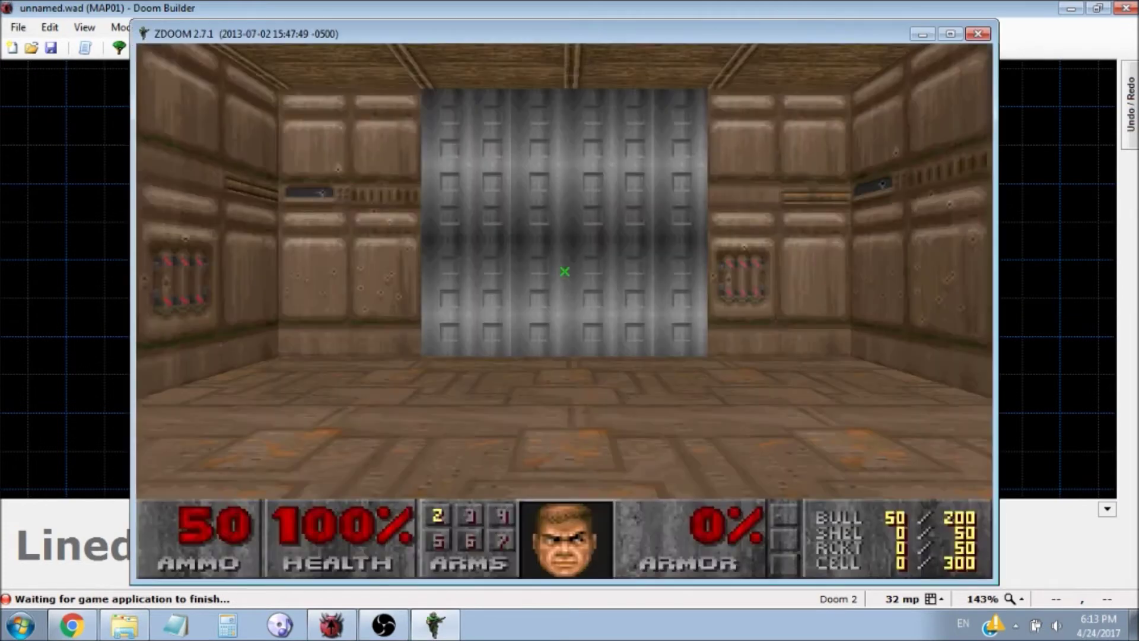
pyautogui.press('Up')
pyautogui.press('w')
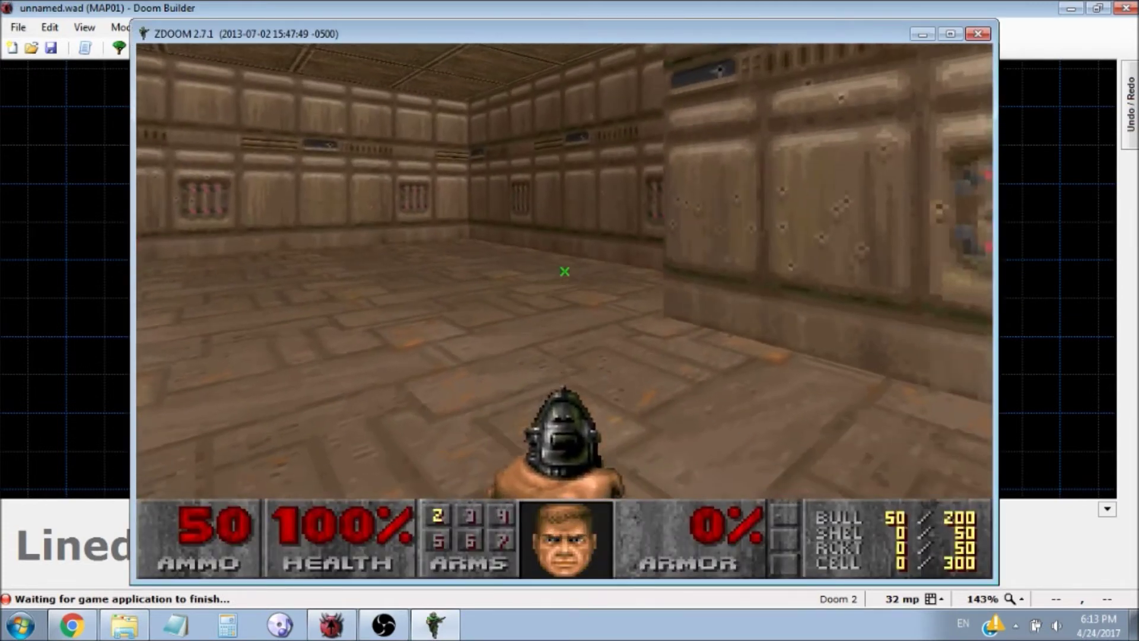
pyautogui.press('w')
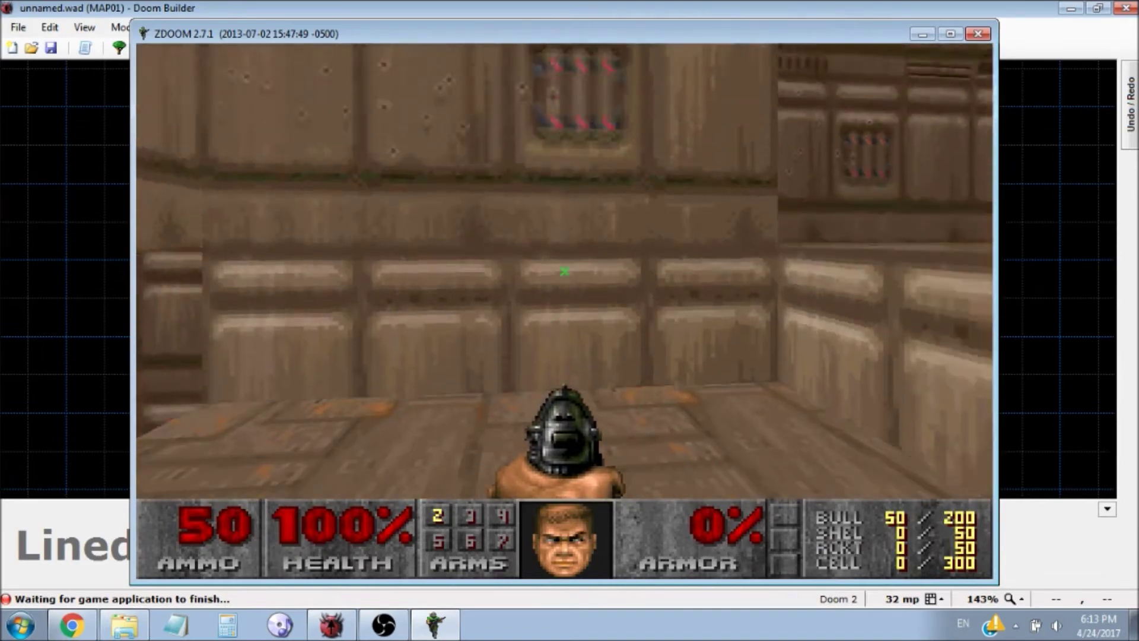
pyautogui.press('w')
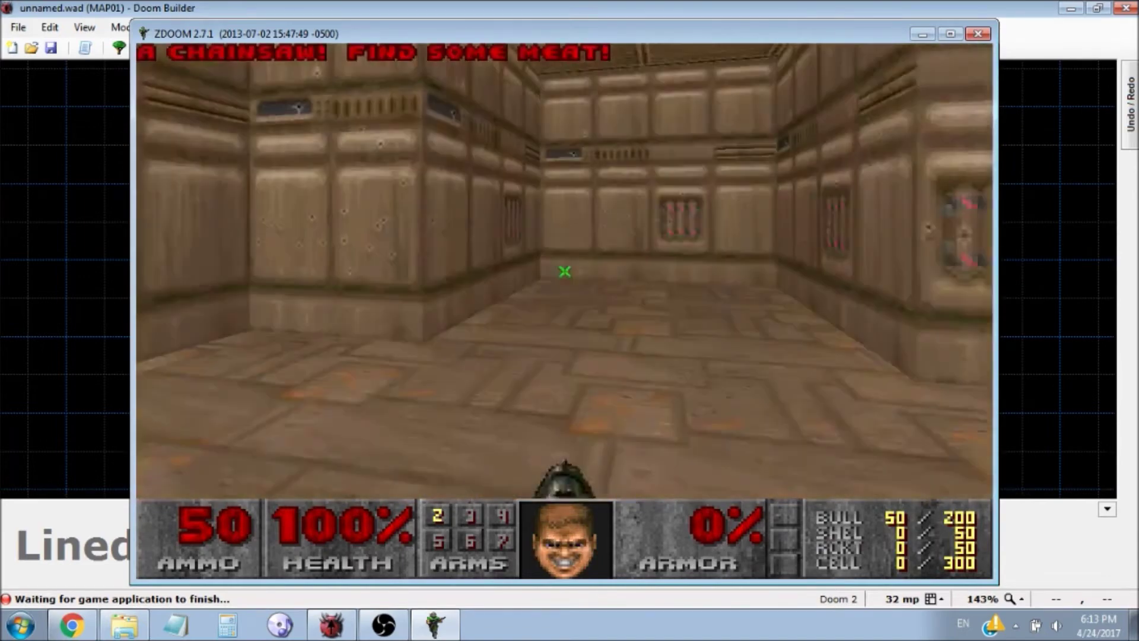
pyautogui.press('Left')
pyautogui.press('Escape')
pyautogui.press('Up')
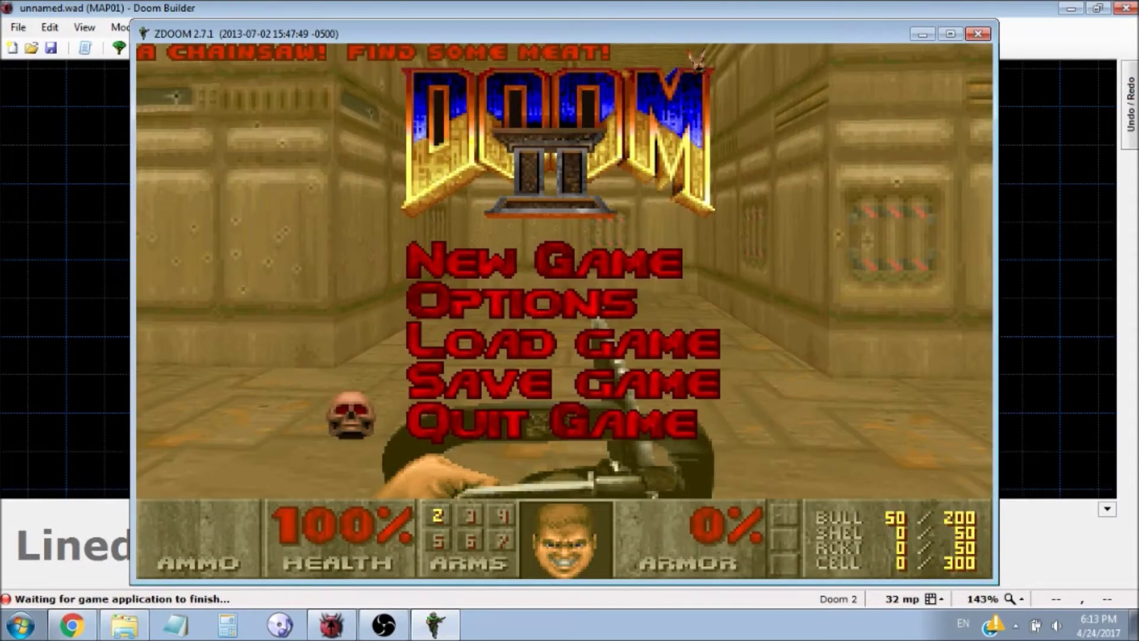
pyautogui.press('Return')
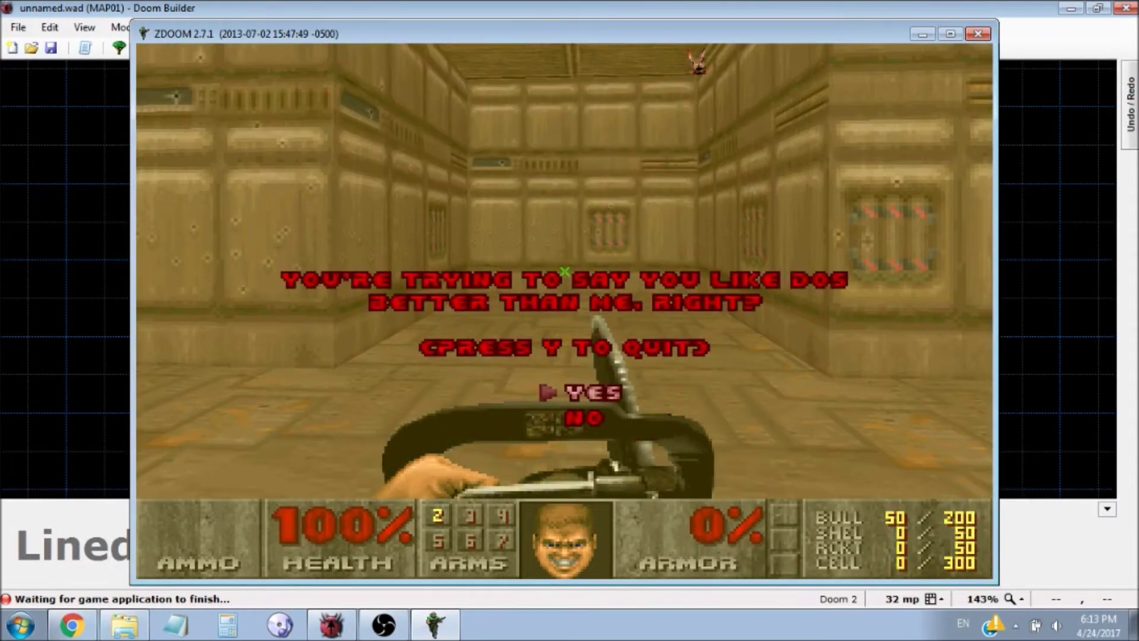
pyautogui.press('y')
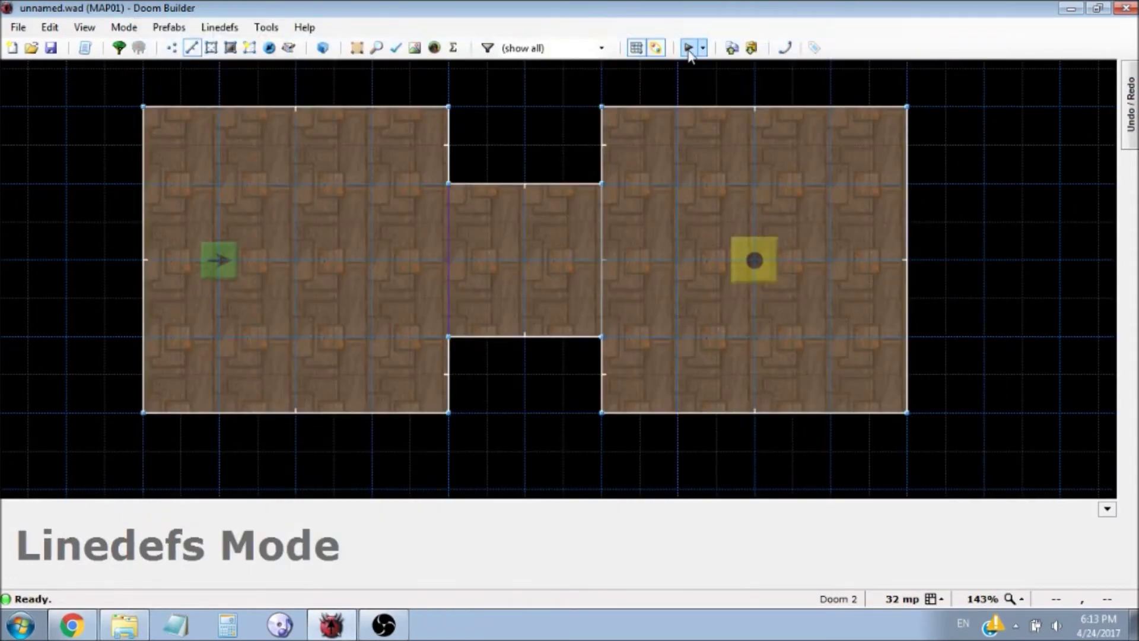
# Step: Change the action of the line between the start room and the connecting sector to SR Lift Lower Wait Raise (fast)
pyautogui.click(458, 273)
pyautogui.rightClick(456, 268)
pyautogui.click(752, 335)
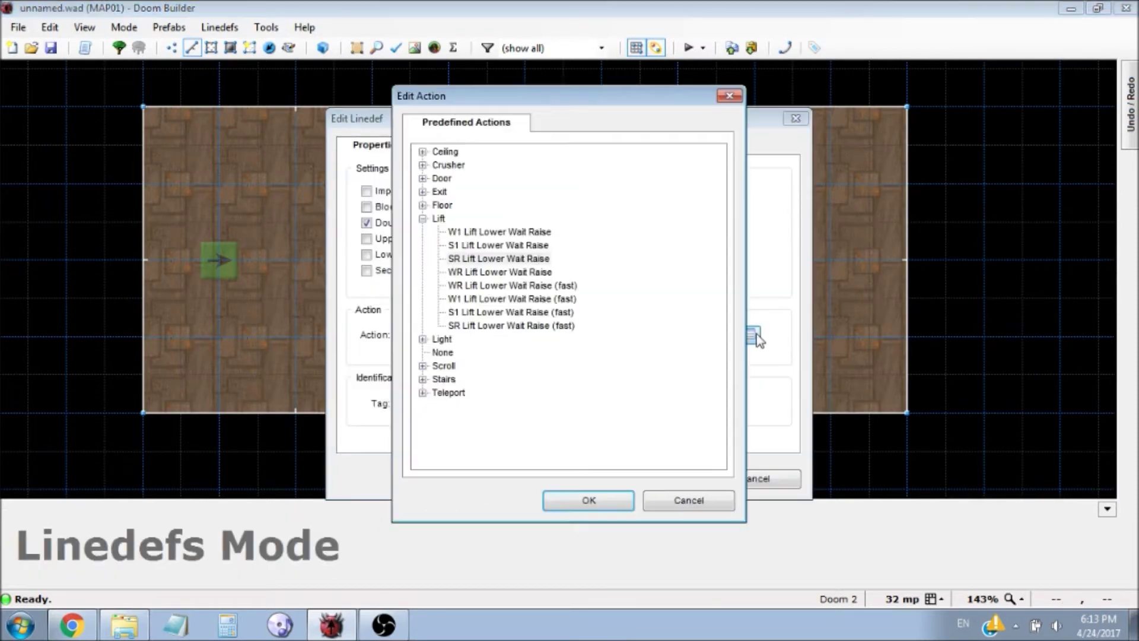
pyautogui.click(500, 326)
pyautogui.click(587, 500)
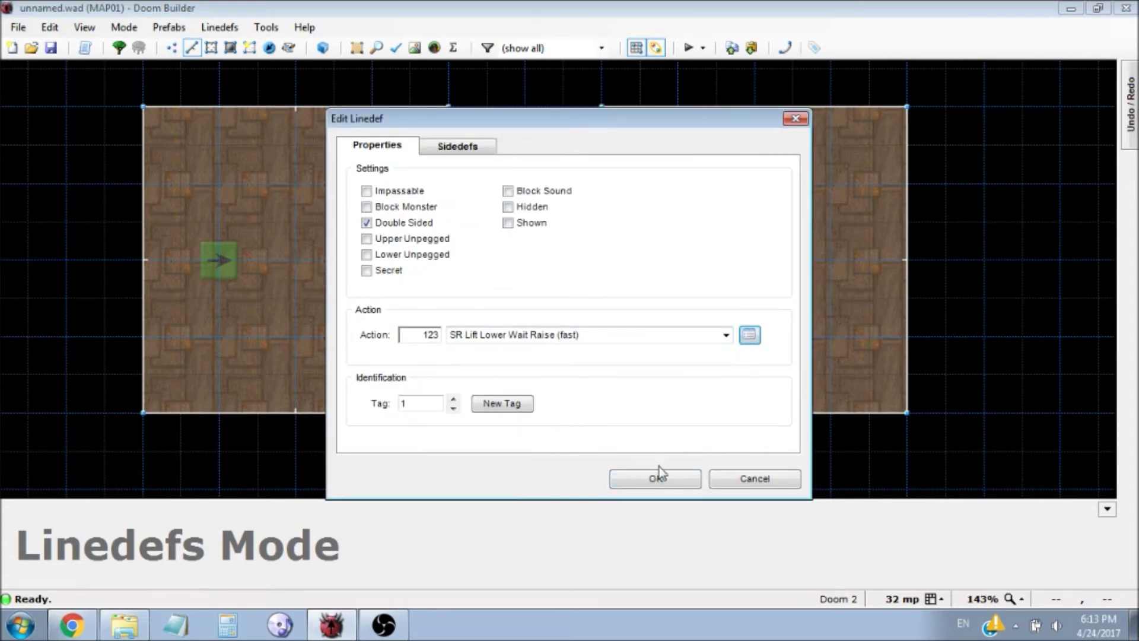
pyautogui.click(658, 475)
# Step: Test the map again with the fast lift, ride up to the raised room and quit the game
pyautogui.click(689, 48)
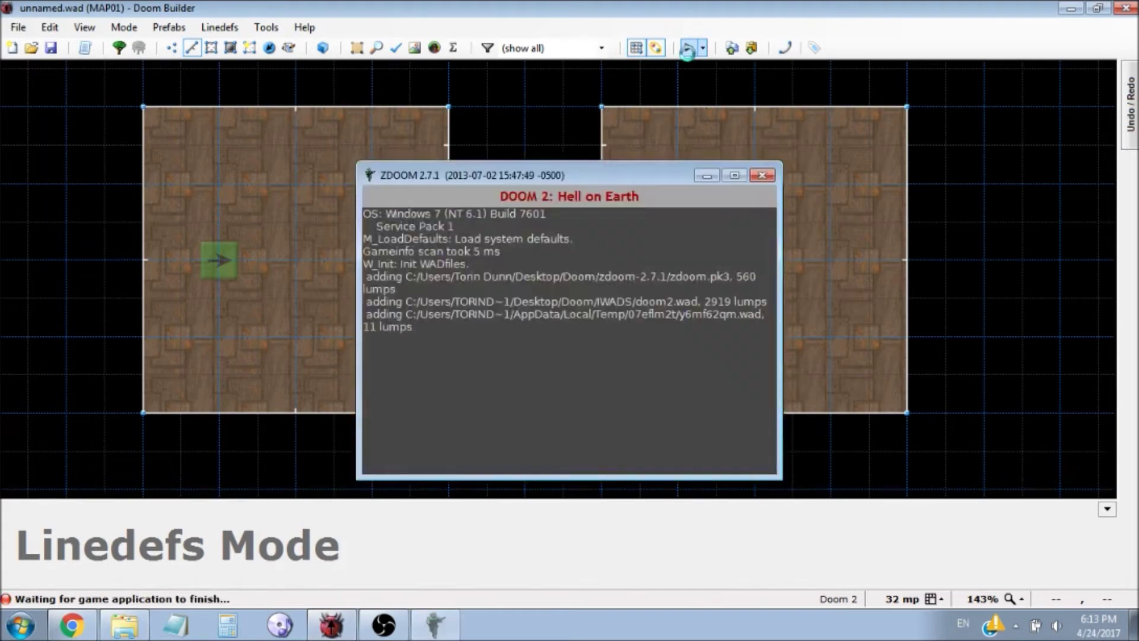
pyautogui.press('w')
pyautogui.press('s')
pyautogui.press('w')
pyautogui.press('w')
pyautogui.press('Left')
pyautogui.press('Escape')
pyautogui.press('Up')
pyautogui.press('Return')
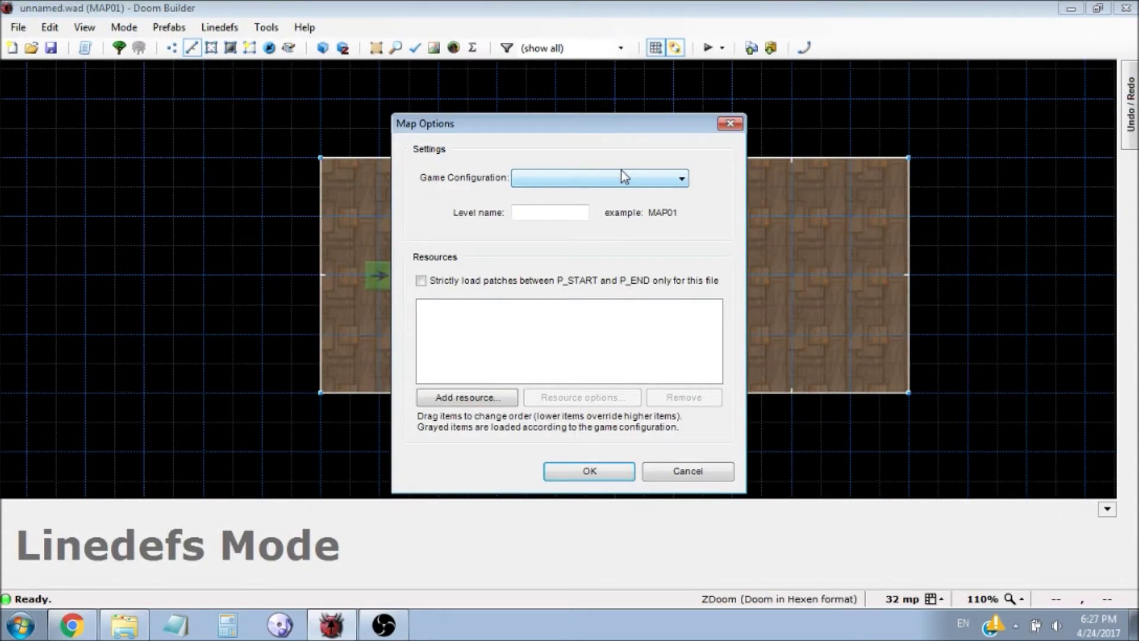
# Step: Create a new map MAP01 with the ZDoom (Doom in Hexen format) game configuration
pyautogui.click(622, 189)
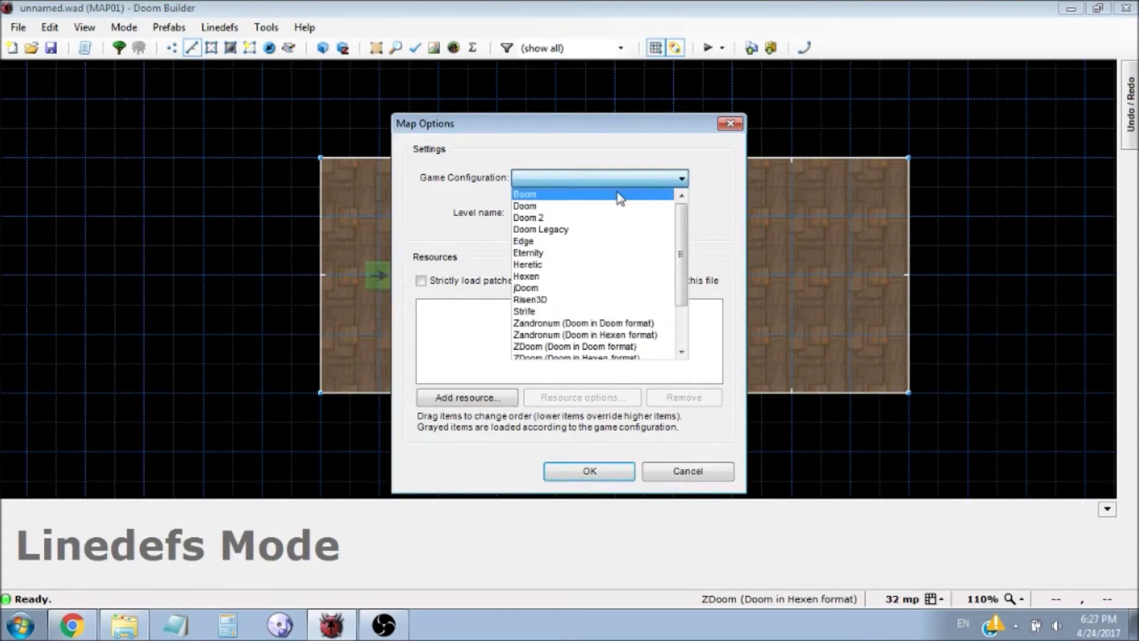
pyautogui.click(583, 344)
pyautogui.click(638, 183)
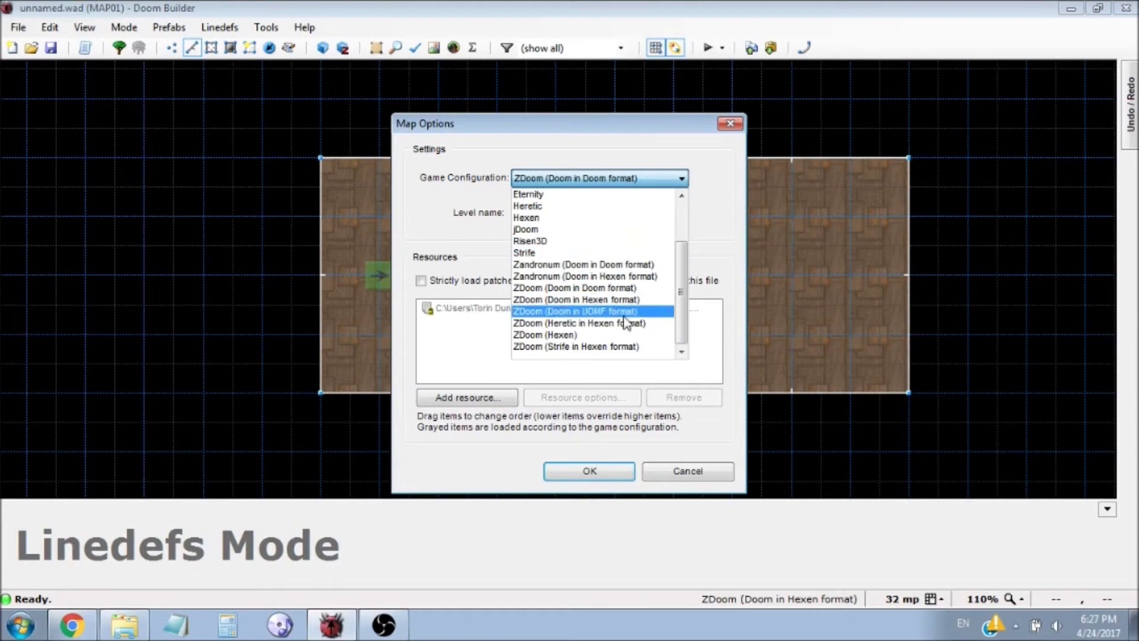
pyautogui.click(620, 303)
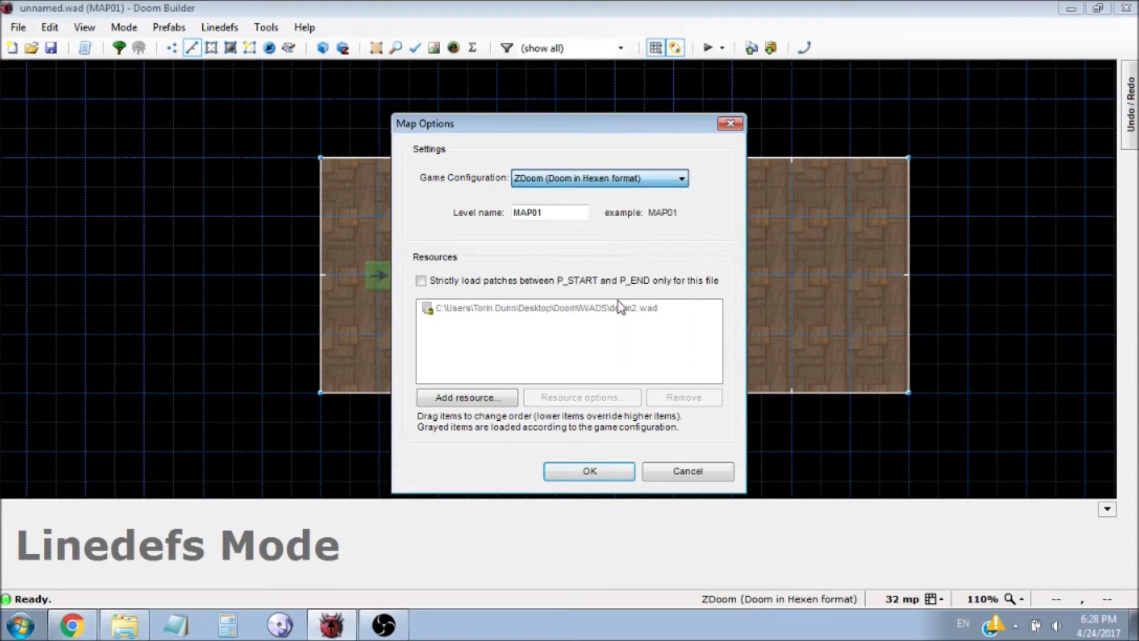
pyautogui.click(610, 475)
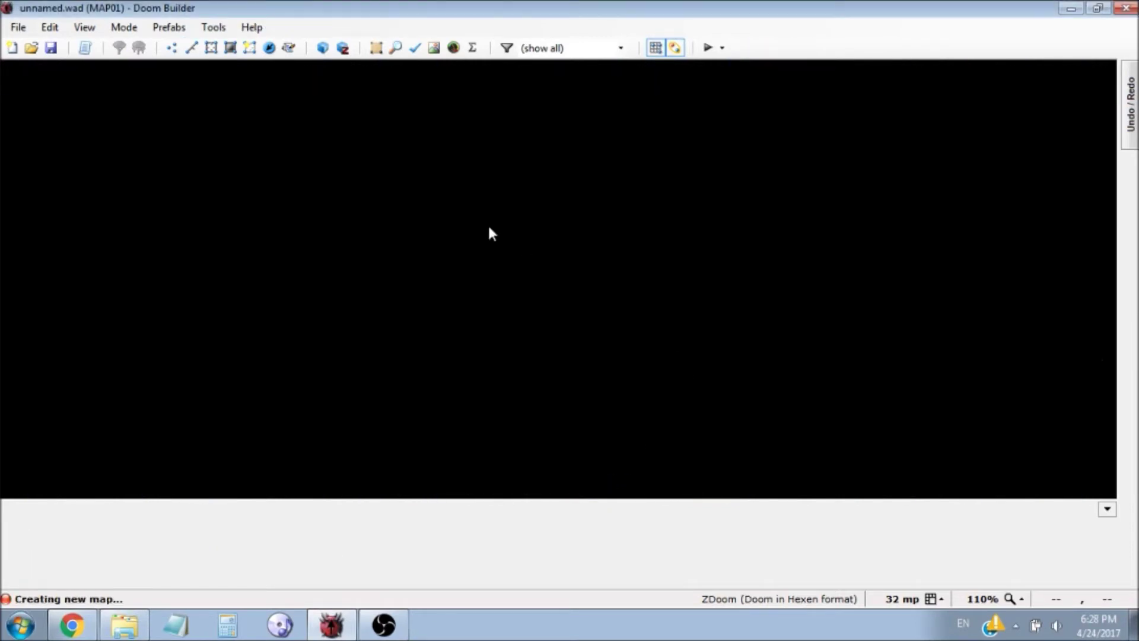
# Step: Draw a 256 by 256 square sector as the start room
pyautogui.scroll(1, 391, 207)
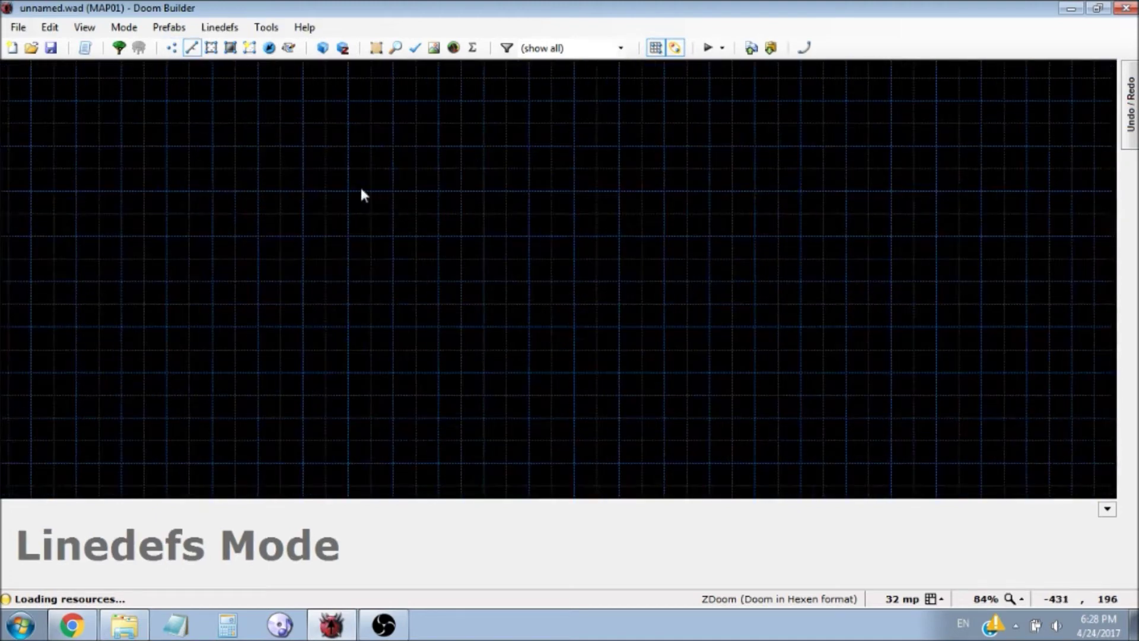
pyautogui.rightClick(349, 145)
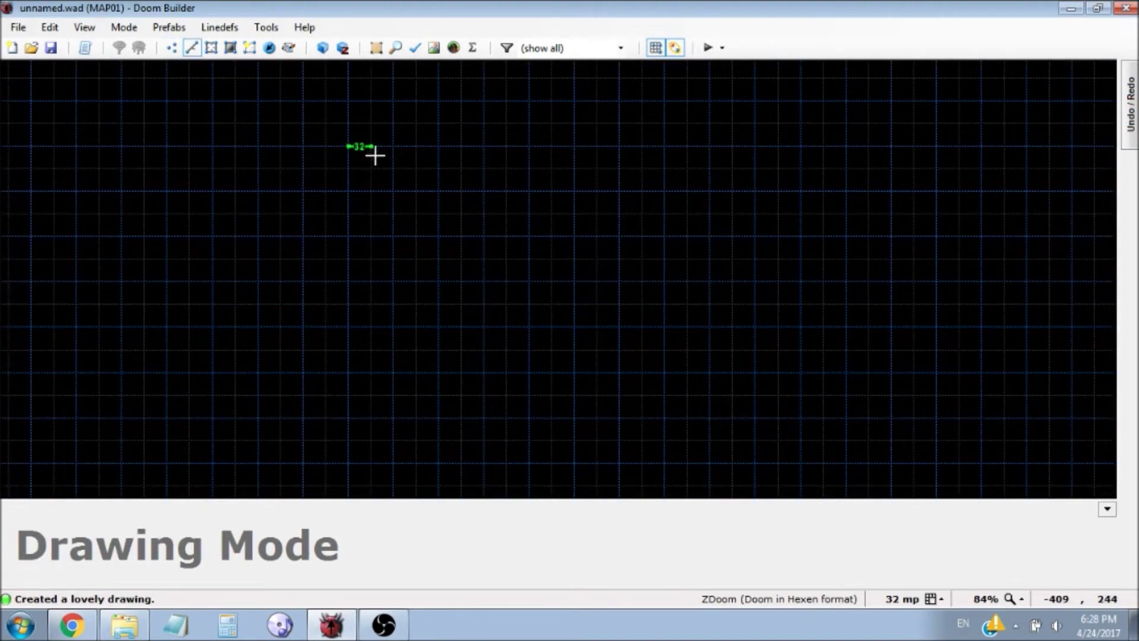
pyautogui.click(349, 326)
pyautogui.click(527, 325)
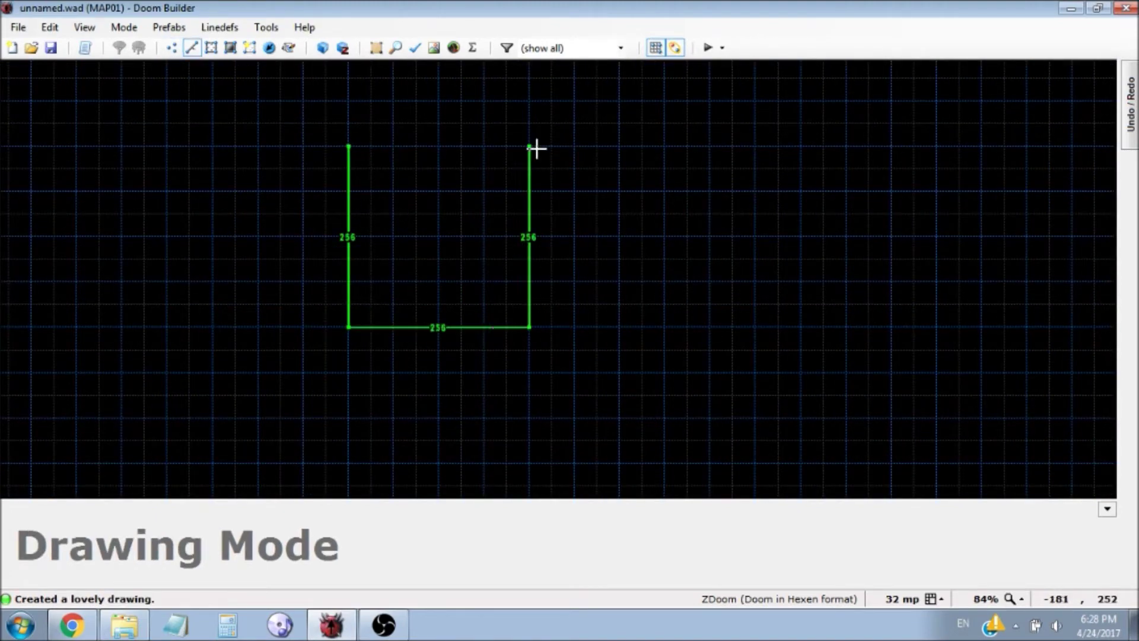
pyautogui.click(528, 145)
pyautogui.click(350, 145)
# Step: Draw a 128 by 128 connecting sector centred on the start room's east side
pyautogui.rightClick(618, 192)
pyautogui.click(528, 191)
pyautogui.click(529, 281)
pyautogui.click(619, 280)
pyautogui.click(619, 191)
# Step: Draw a second 256 by 256 square room on the east side of the connecting sector
pyautogui.rightClick(619, 145)
pyautogui.click(619, 326)
pyautogui.click(801, 327)
pyautogui.click(794, 149)
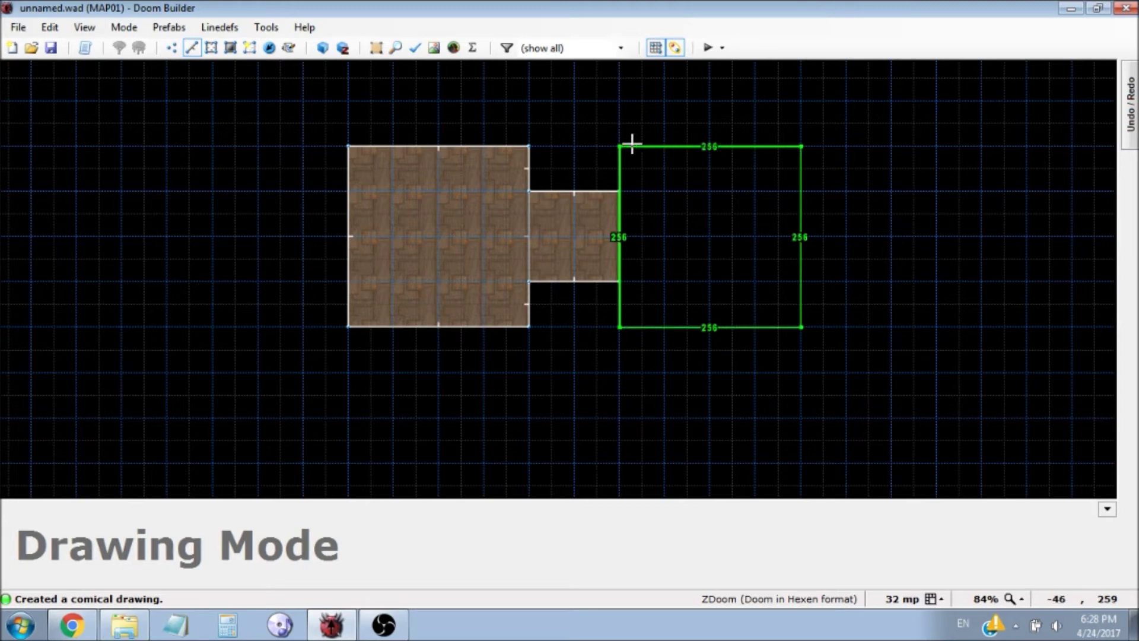
pyautogui.click(621, 146)
# Step: In Visual Mode, raise the far room's floor and ceiling together by 128, bringing the ceiling height to 256
pyautogui.press('w')
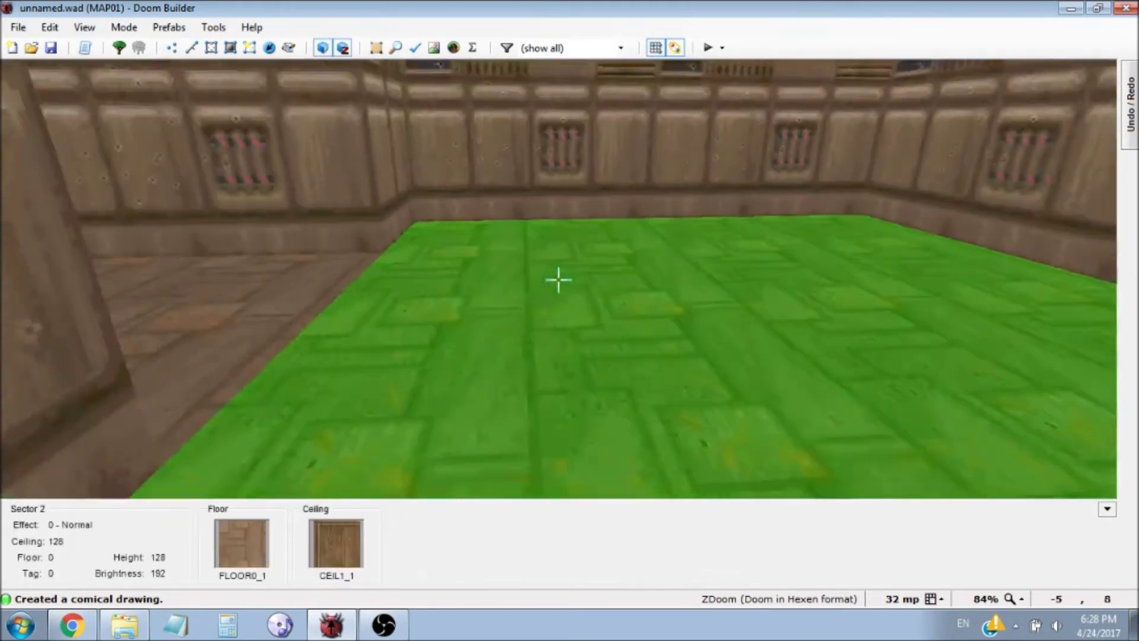
pyautogui.click(558, 280)
pyautogui.press('d')
pyautogui.click(558, 280)
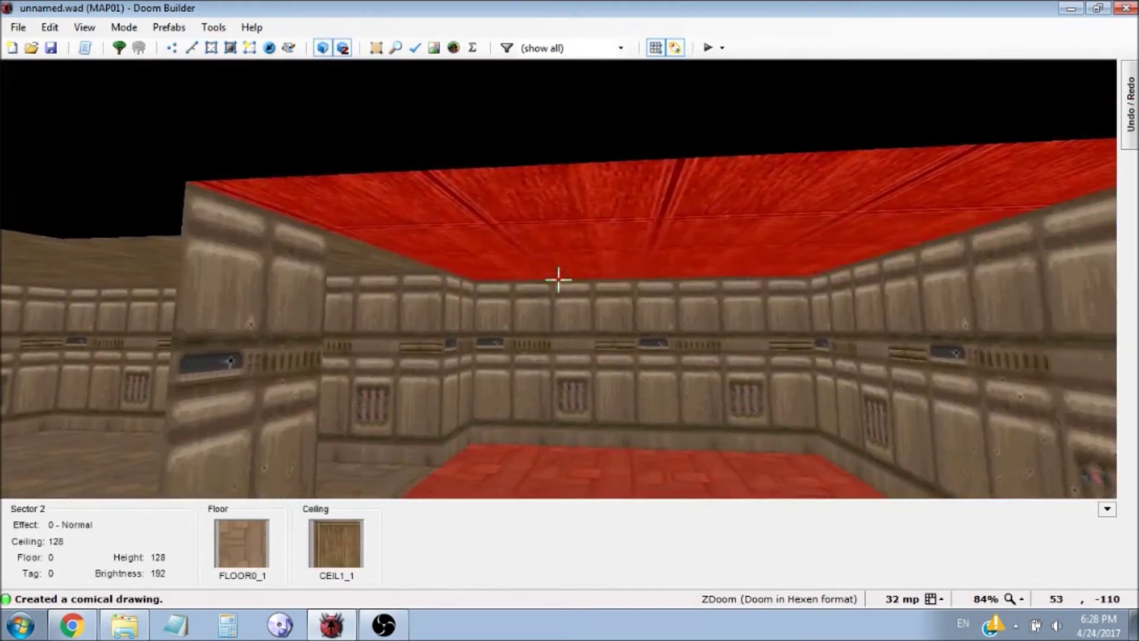
pyautogui.scroll(10, 558, 280)
pyautogui.scroll(6, 559, 280)
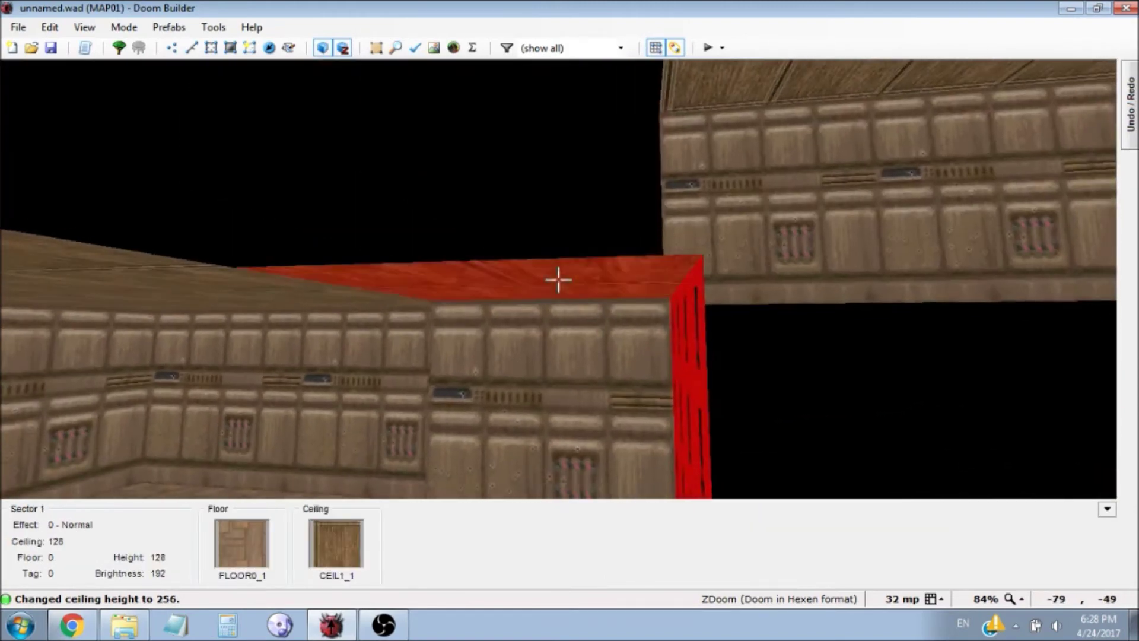
# Step: Raise the connecting sector's ceiling to a height of 256
pyautogui.press('e')
pyautogui.scroll(1, 559, 279)
pyautogui.scroll(15, 558, 279)
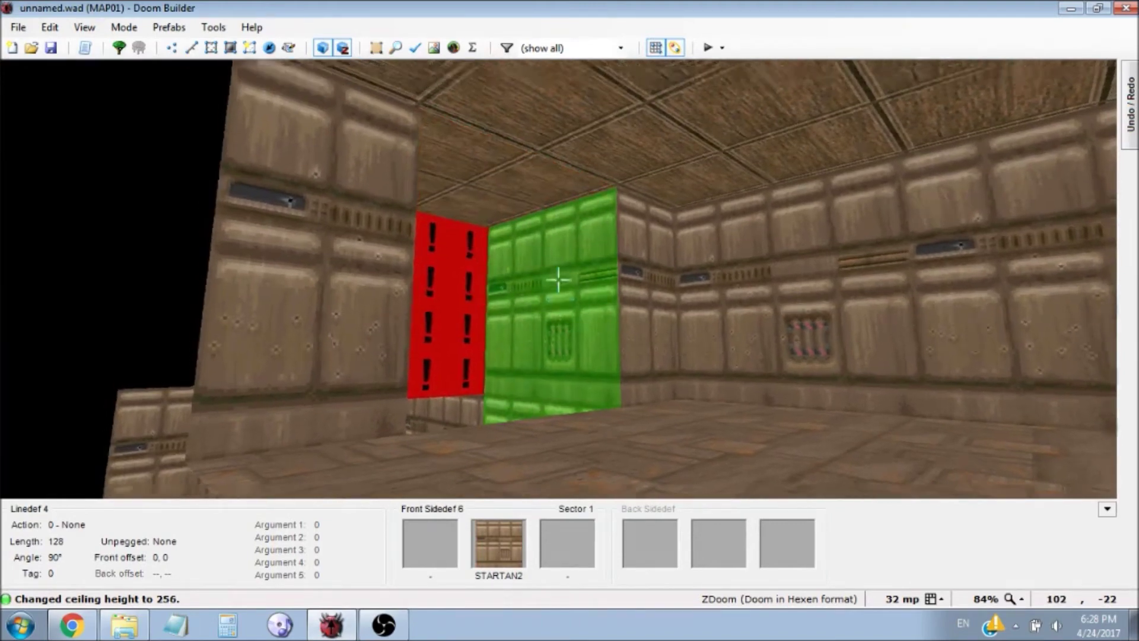
# Step: Copy the STARTAN2 wall texture onto the missing upper texture between the connecting sector and the start room
pyautogui.press('e')
pyautogui.press('d')
pyautogui.press('e')
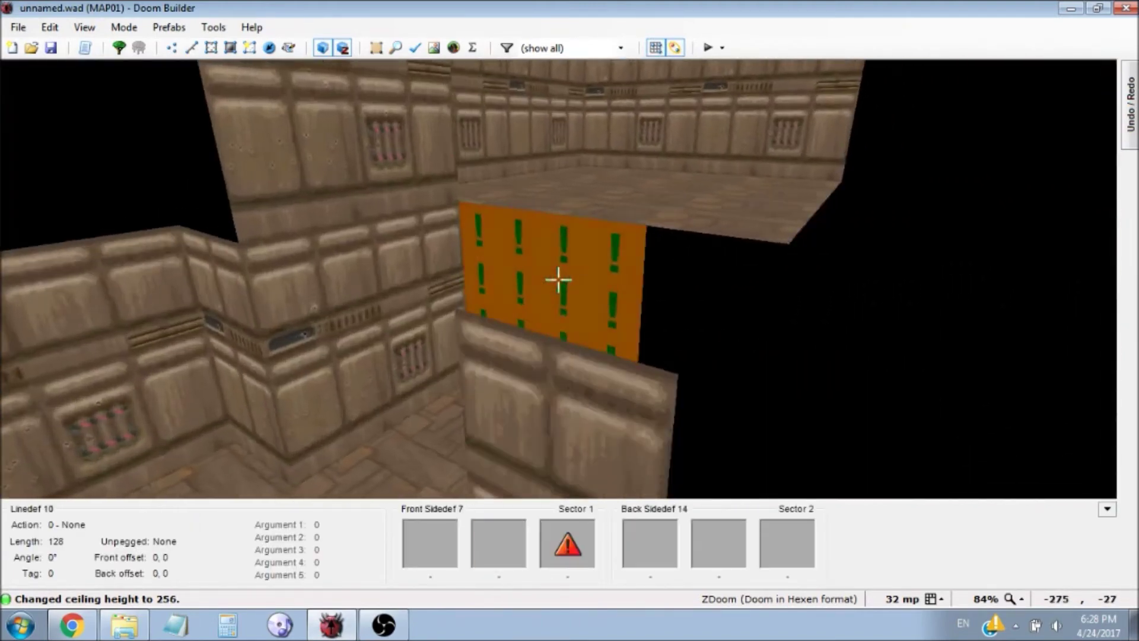
pyautogui.press('e')
pyautogui.press('e')
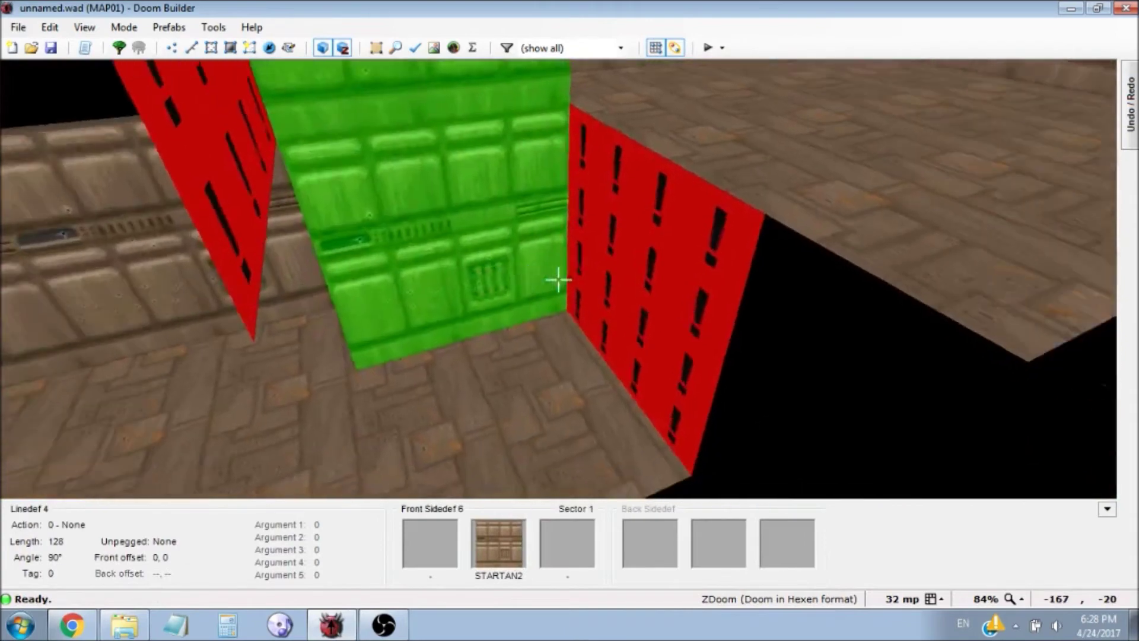
pyautogui.press('d')
pyautogui.press('f')
pyautogui.press('w')
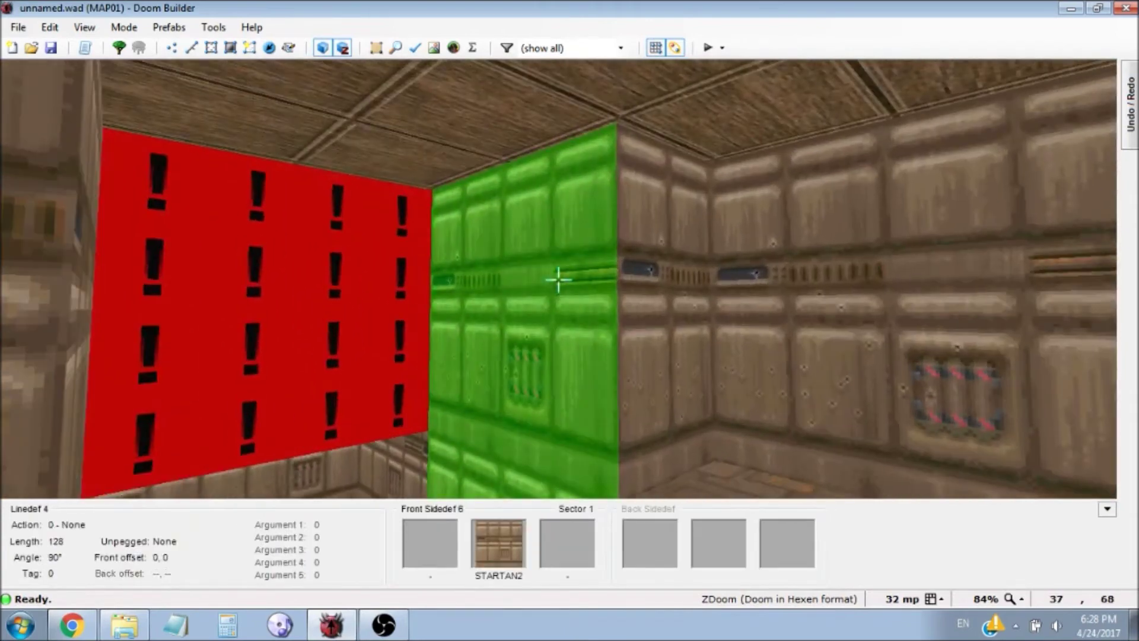
pyautogui.hotkey('ctrl', 'c')
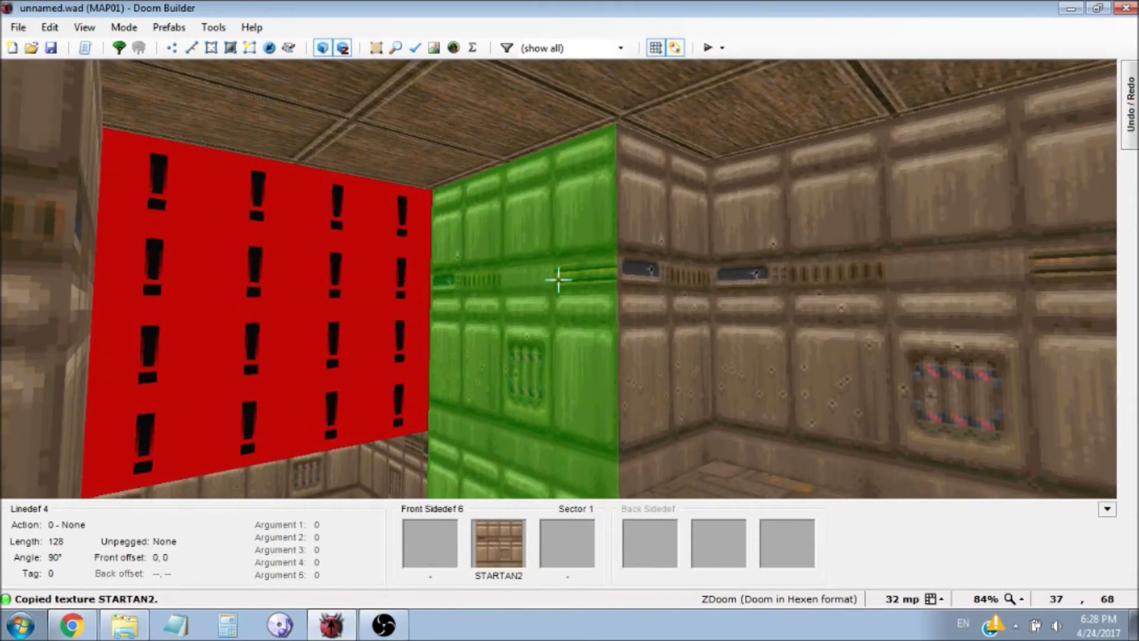
pyautogui.moveTo(558, 279)
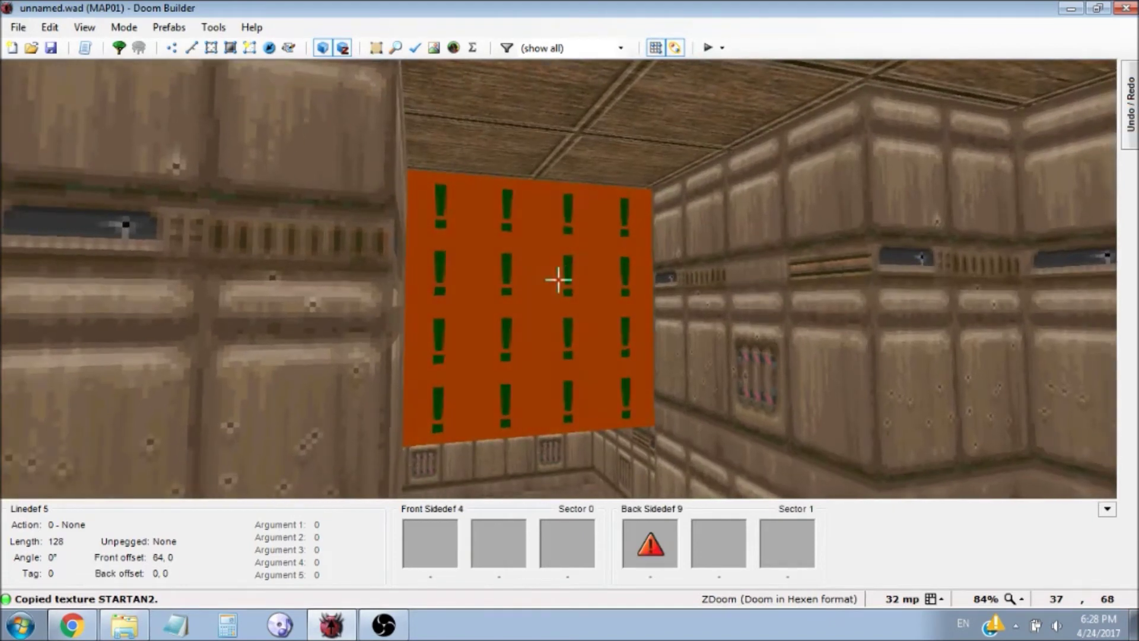
pyautogui.hotkey('ctrl', 'v')
pyautogui.press('e')
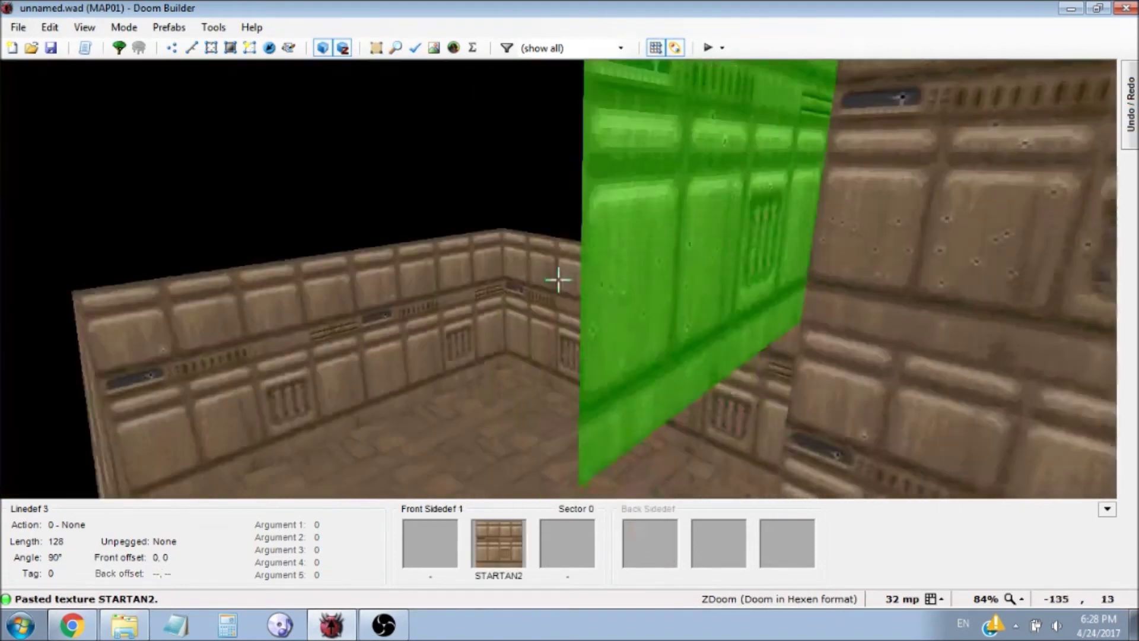
# Step: Copy the STARTAN2 texture onto the missing lower wall below the raised room and inspect the textured walls
pyautogui.hotkey('ctrl', 'c')
pyautogui.press('a')
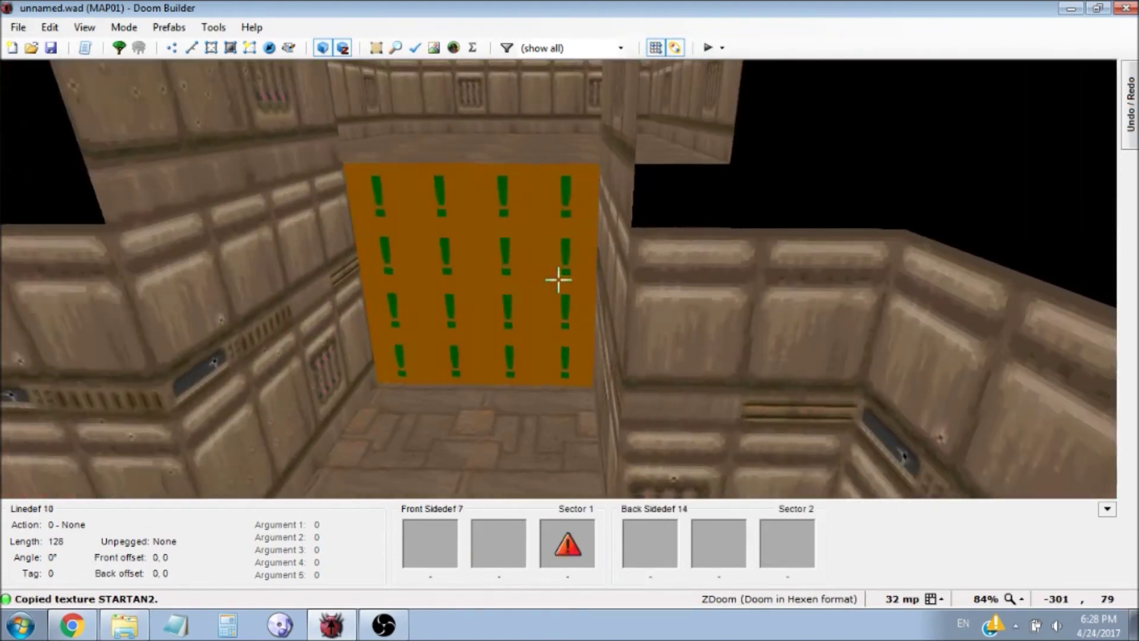
pyautogui.hotkey('ctrl', 'v')
pyautogui.press('f')
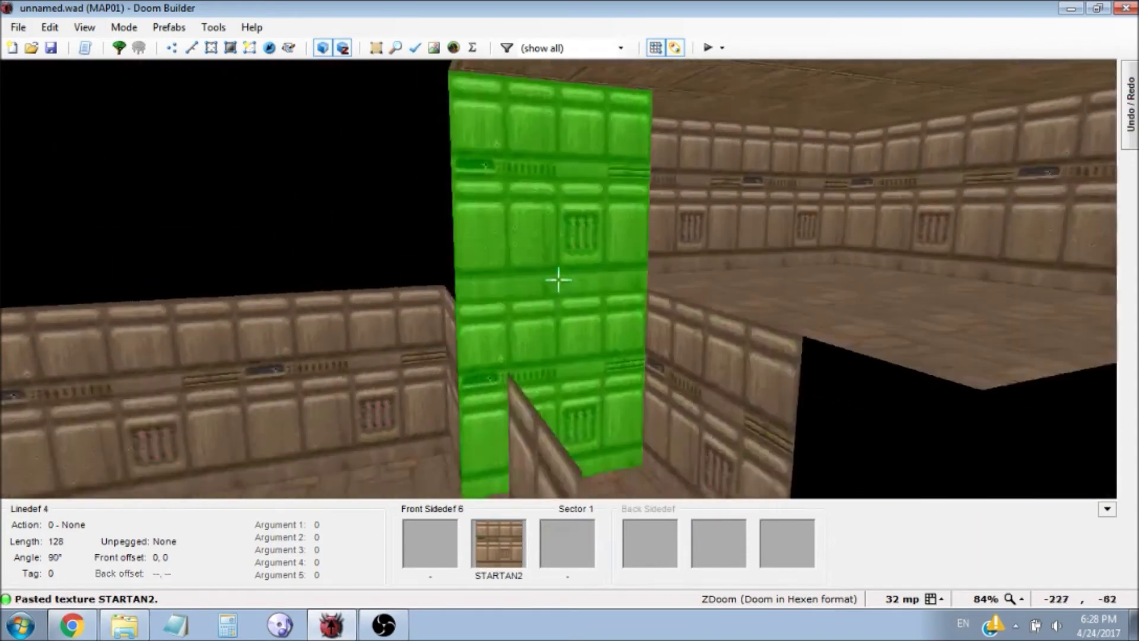
pyautogui.press('s')
pyautogui.press('d')
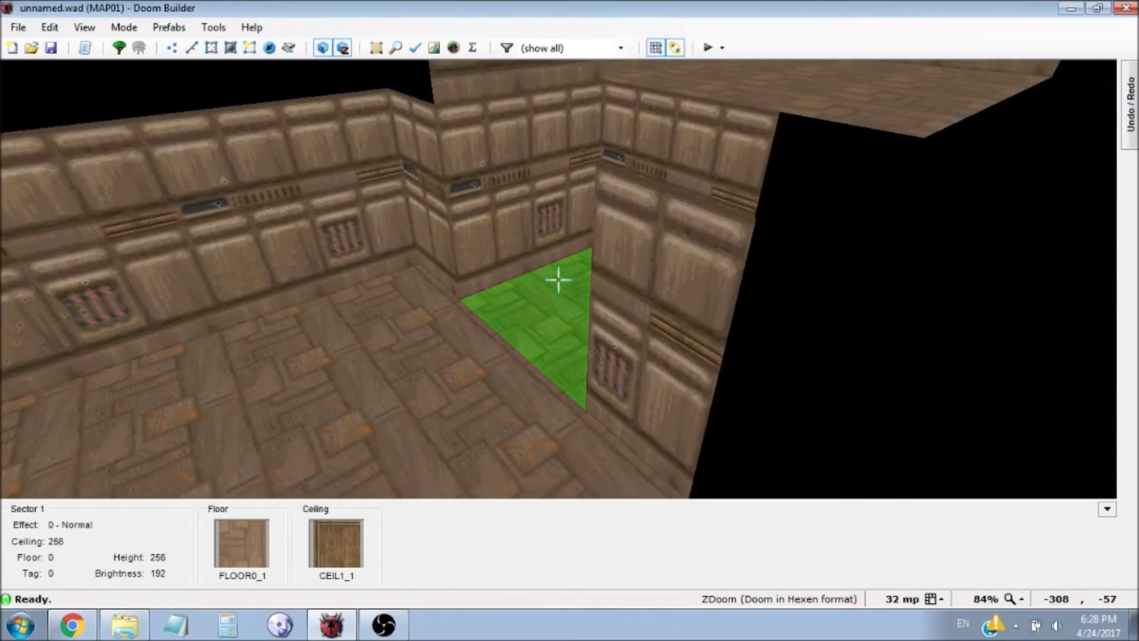
# Step: Leave Visual Mode and, in Things Mode, place the east-facing player start in the west room
pyautogui.press('w')
pyautogui.press('t')
pyautogui.scroll(3, 389, 185)
pyautogui.rightClick(401, 274)
pyautogui.click(682, 478)
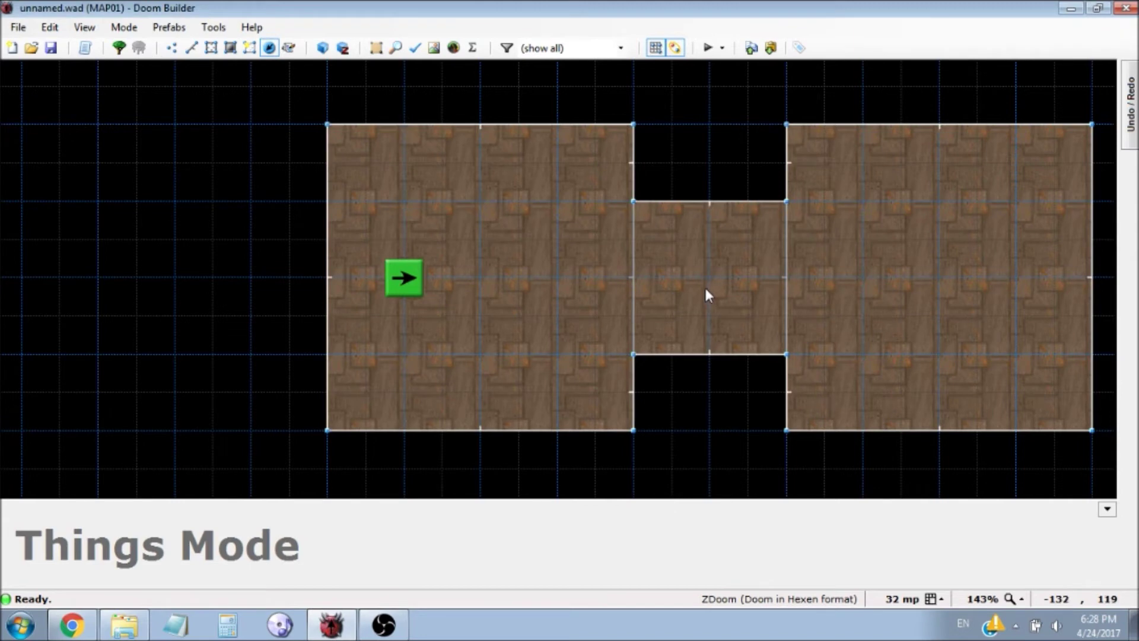
# Step: Switch to Sectors Mode and give the connecting sector a new tag
pyautogui.click(215, 50)
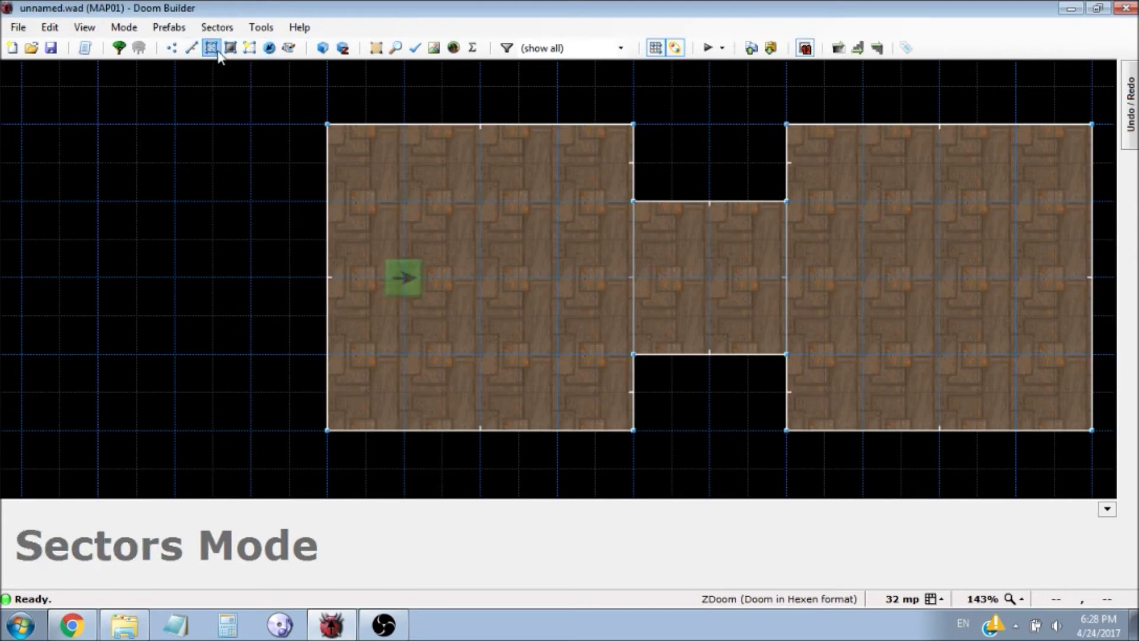
pyautogui.rightClick(688, 279)
pyautogui.click(572, 424)
pyautogui.click(613, 489)
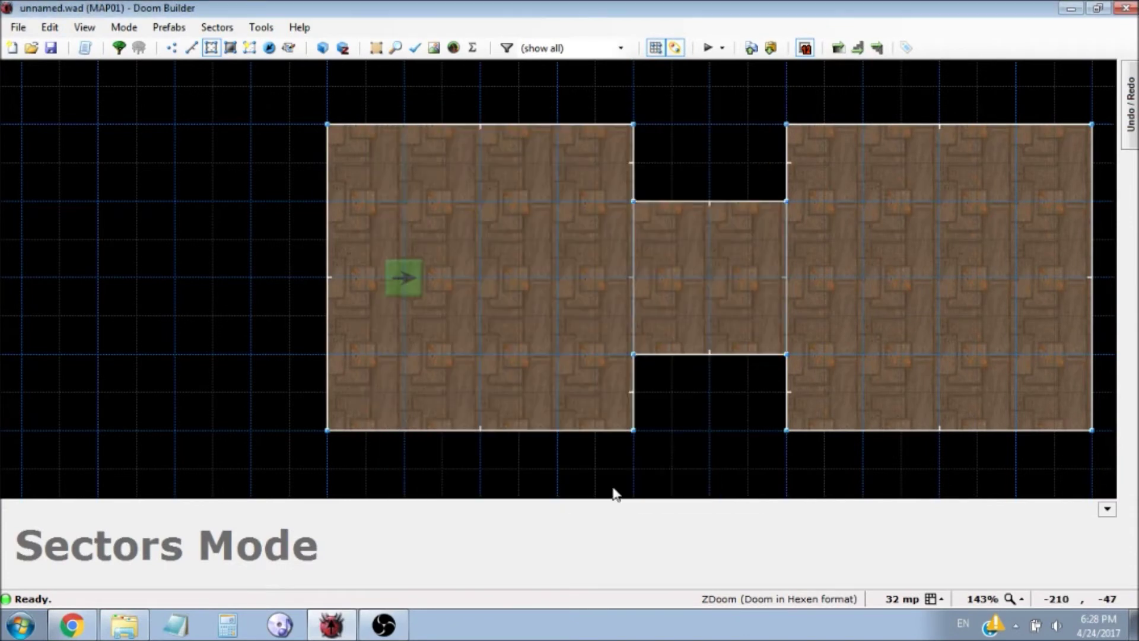
# Step: In Linedefs Mode, assign the Platform Raise Wait Lower action to the line between the west room and the connecting sector
pyautogui.press('l')
pyautogui.rightClick(632, 287)
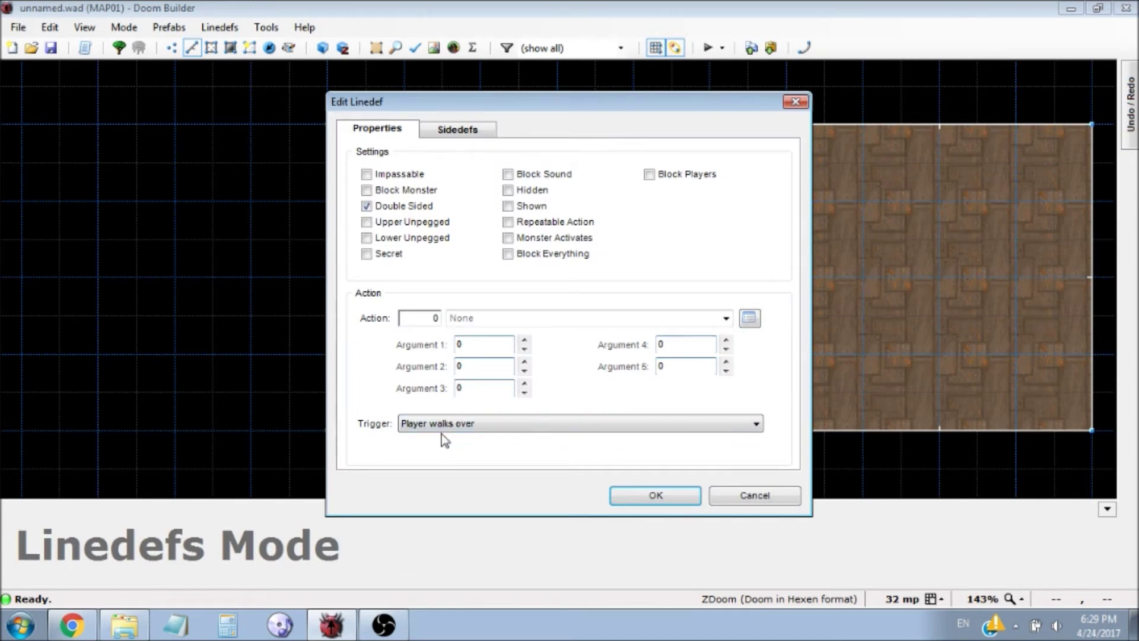
pyautogui.click(752, 318)
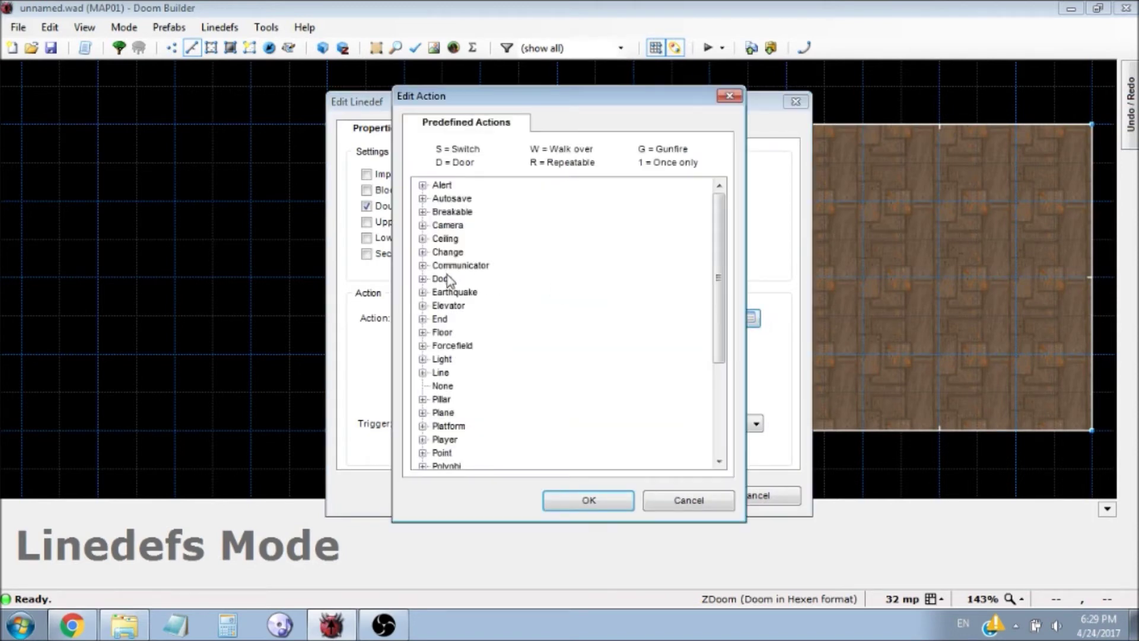
pyautogui.scroll(-2, 721, 275)
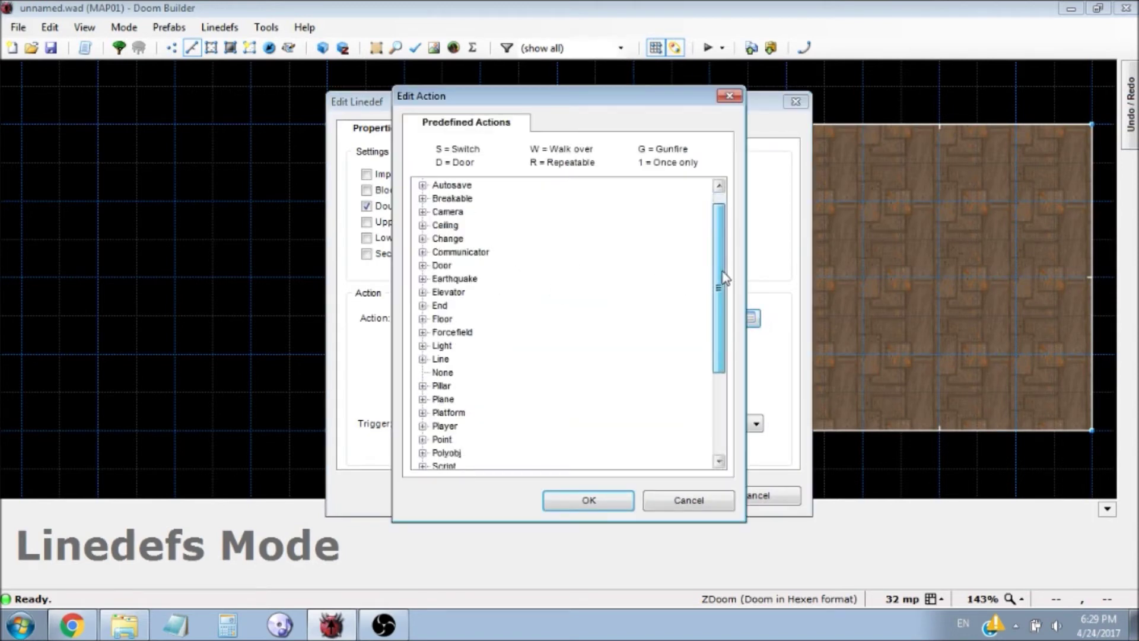
pyautogui.click(423, 400)
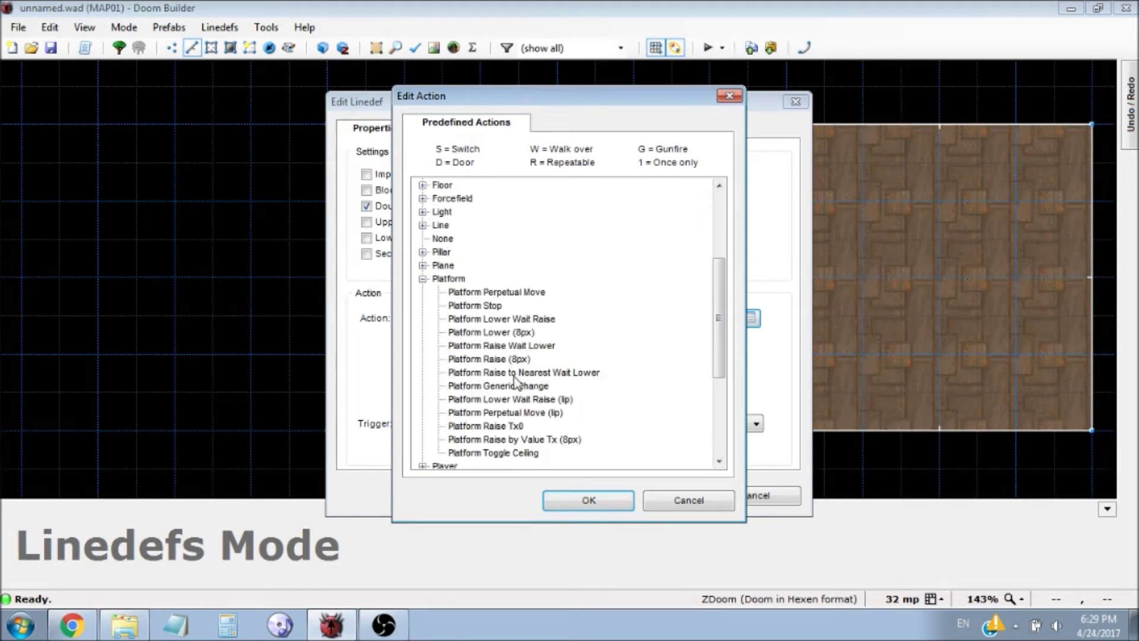
pyautogui.click(511, 347)
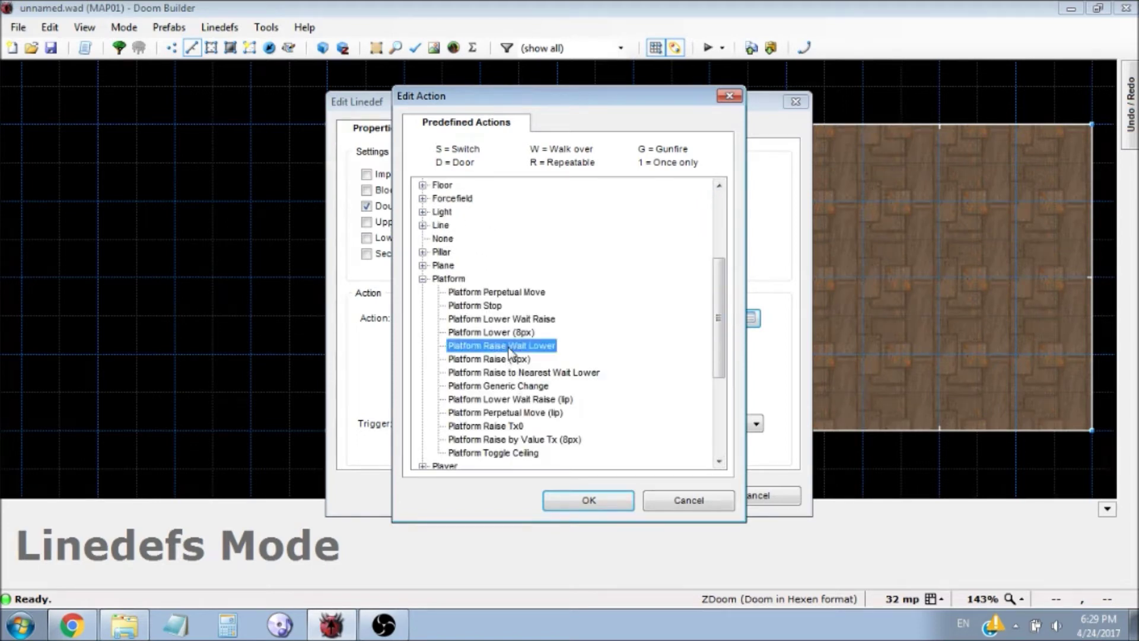
pyautogui.click(588, 499)
# Step: Set the line's action to sector tag 1, speed 20, reverse delay 60 and Player walks over, with Repeatable Action enabled
pyautogui.click(478, 345)
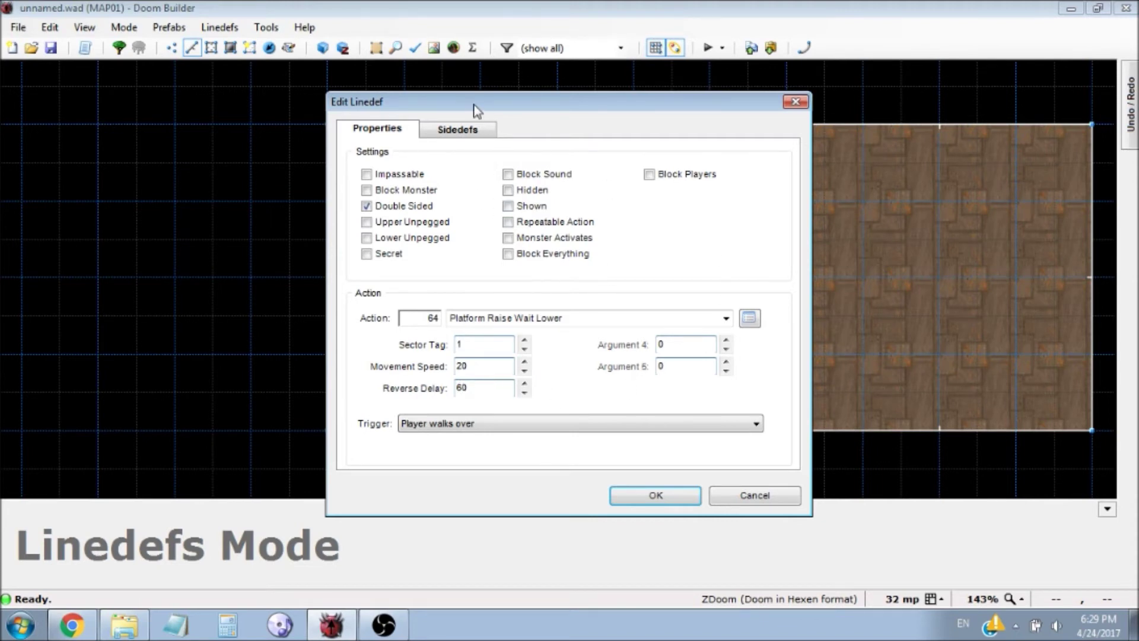
pyautogui.moveTo(474, 106); pyautogui.dragTo(352, 86)
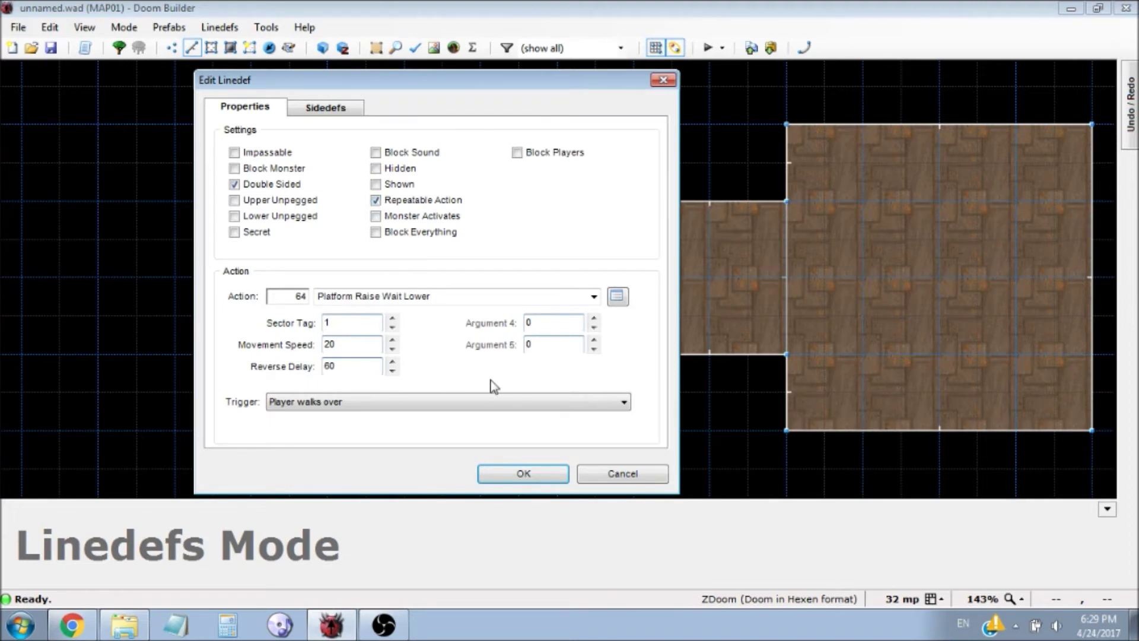
pyautogui.click(516, 473)
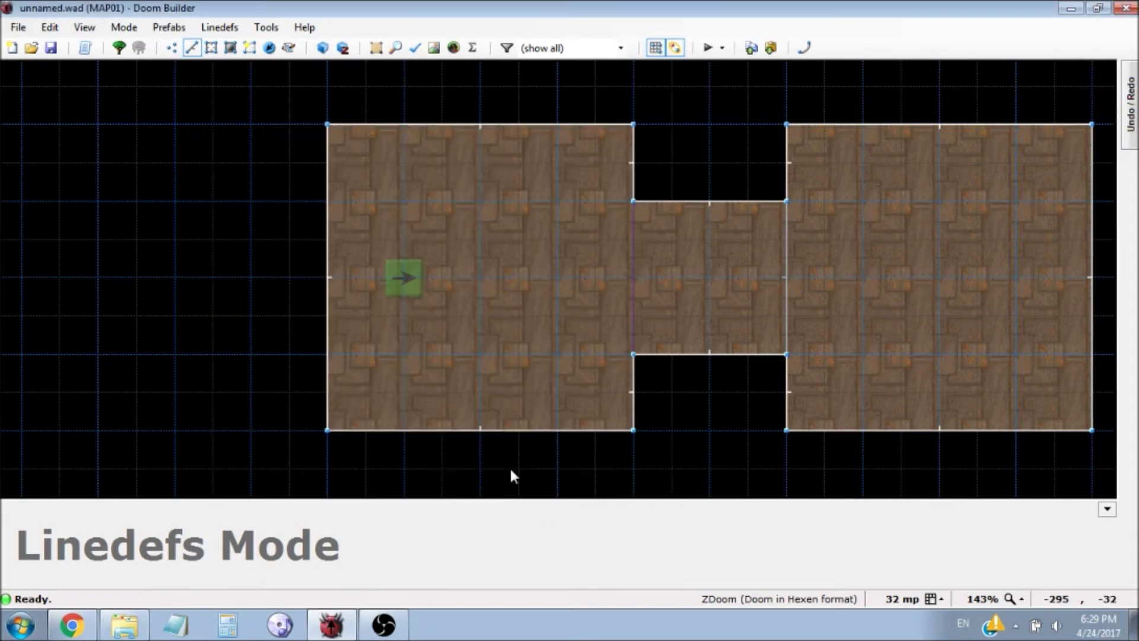
# Step: Test the map in ZDoom by riding the walk-over lift and exploring both rooms, and quit the game
pyautogui.click(707, 49)
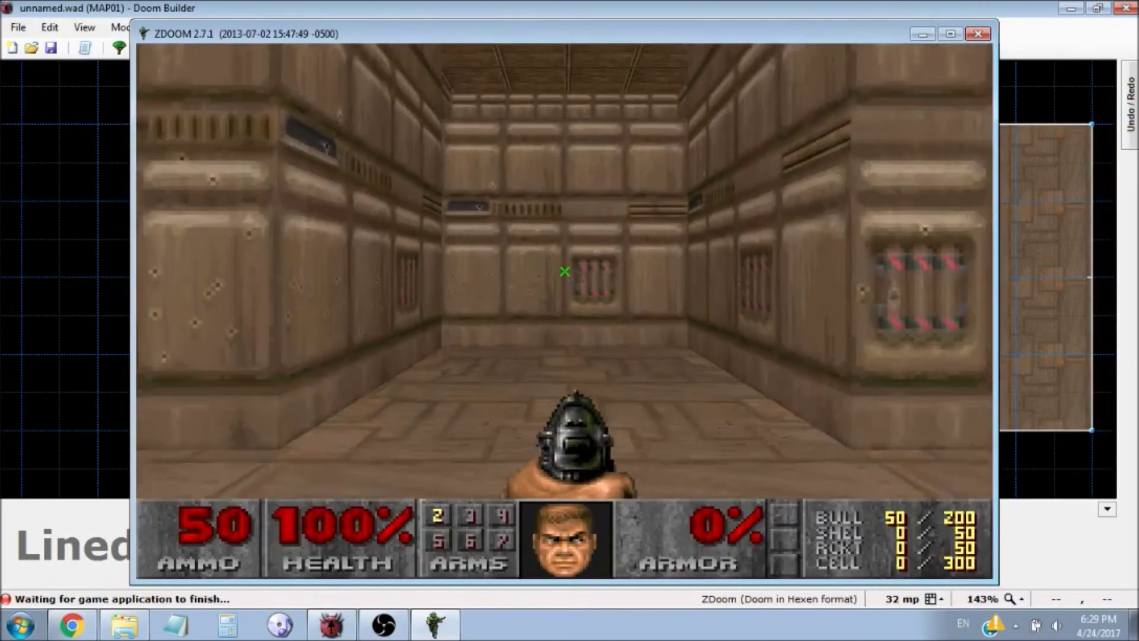
pyautogui.press('w')
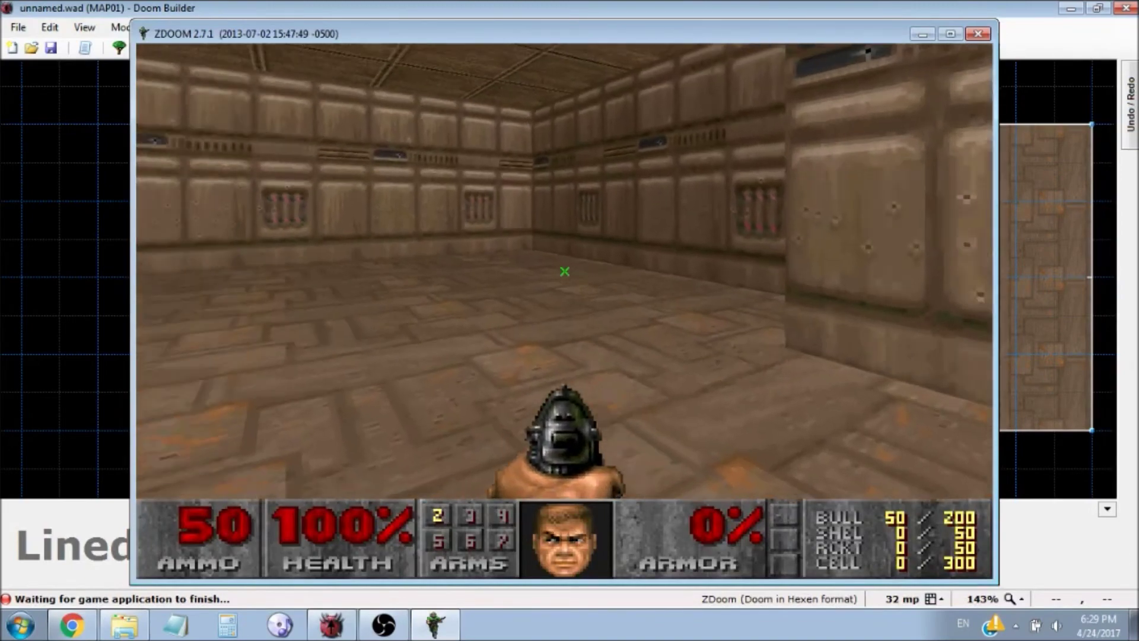
pyautogui.press('w')
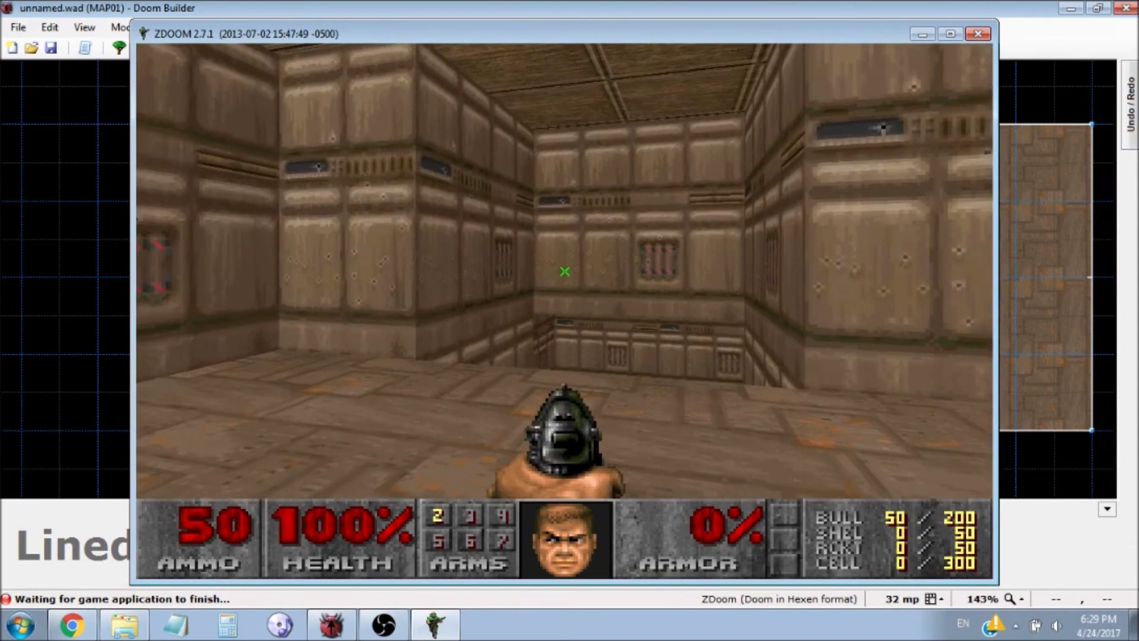
pyautogui.press('w')
pyautogui.press('w')
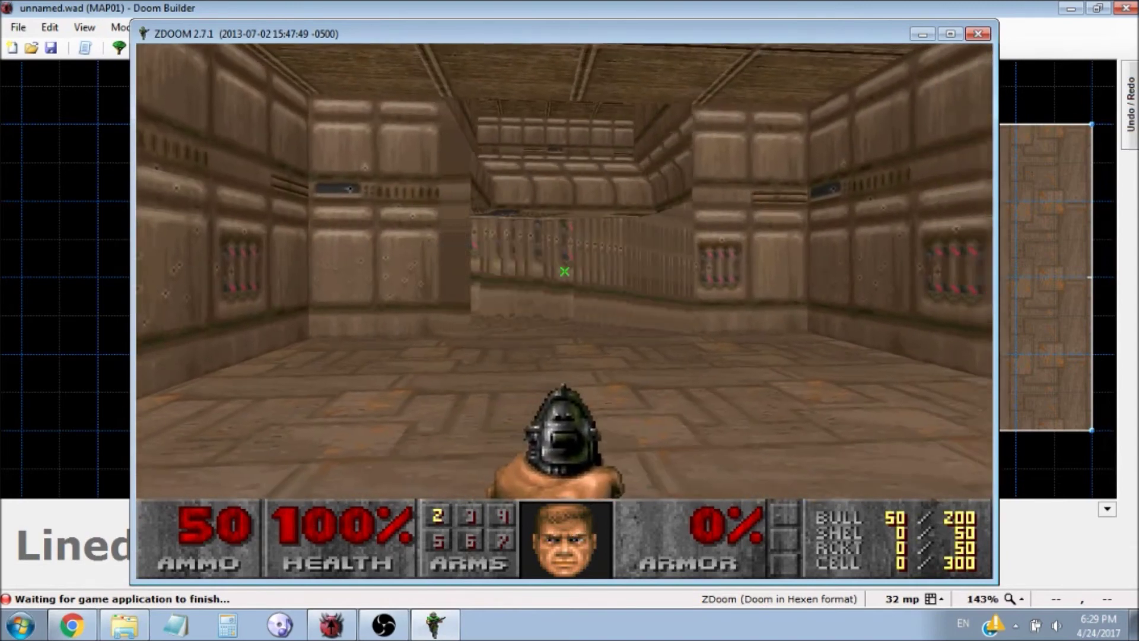
pyautogui.press('w')
pyautogui.press('a')
pyautogui.press('ctrl')
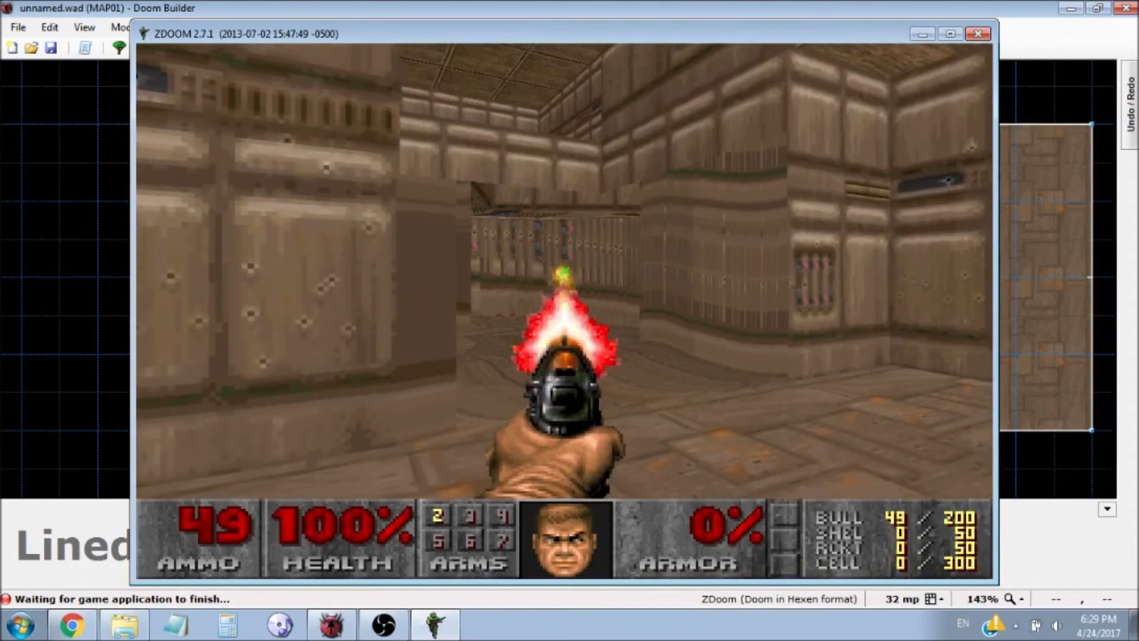
pyautogui.press('a')
pyautogui.press('Up')
pyautogui.press('Escape')
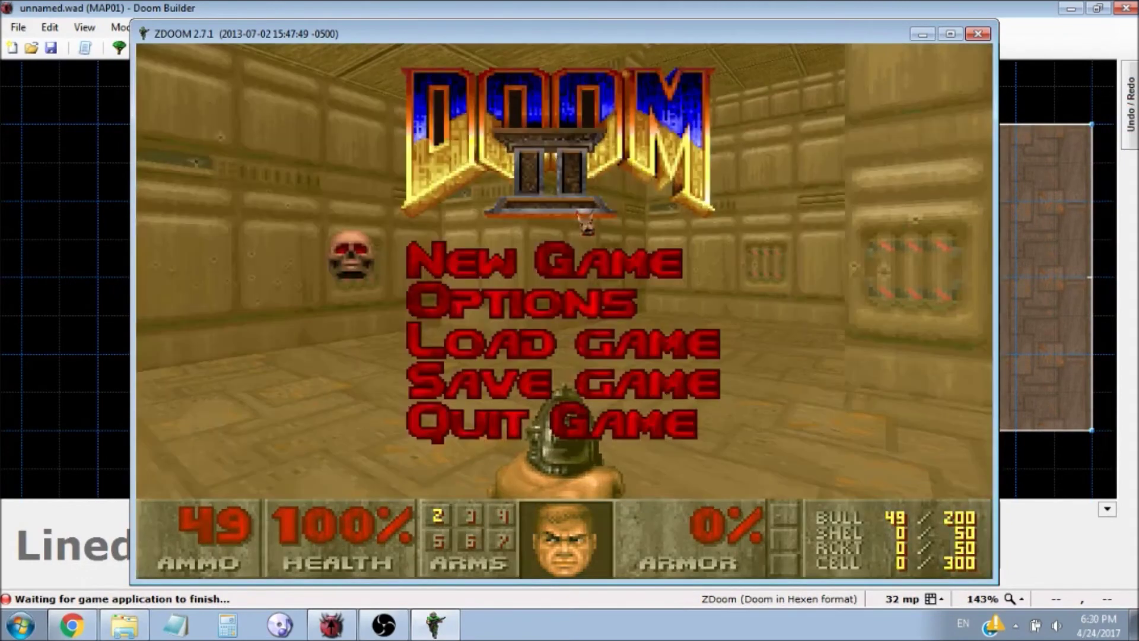
pyautogui.press('Up')
pyautogui.press('Return')
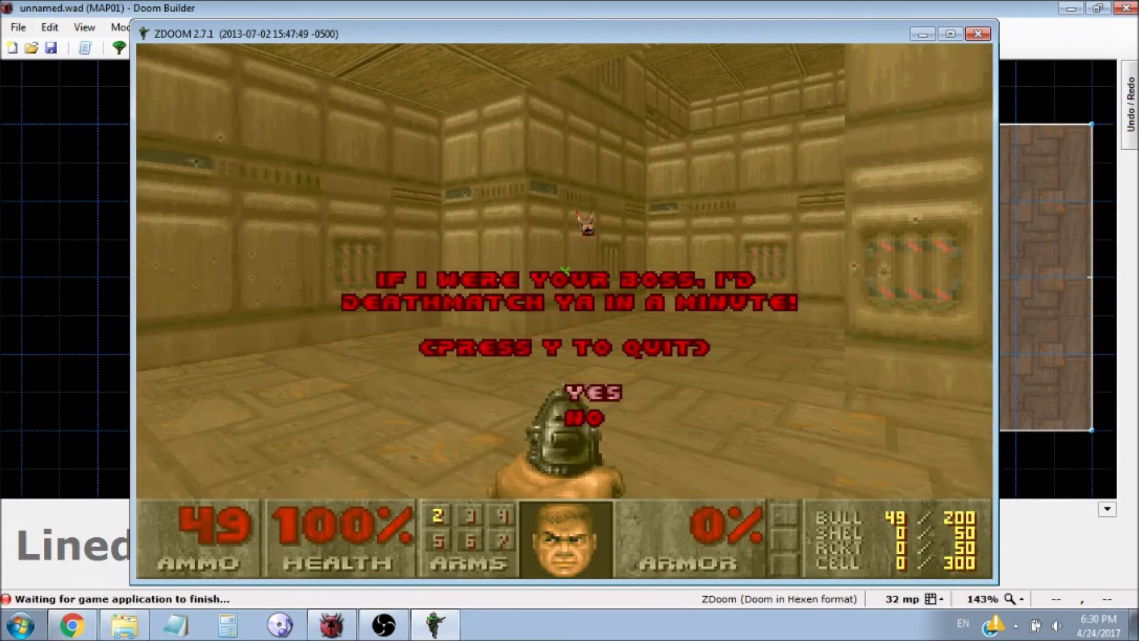
pyautogui.press('y')
# Step: Enter Visual Mode and raise the connecting sector's floor to 24 to expose its lower side
pyautogui.press('w')
pyautogui.press('d')
pyautogui.press('e')
pyautogui.click(558, 279)
pyautogui.press('d')
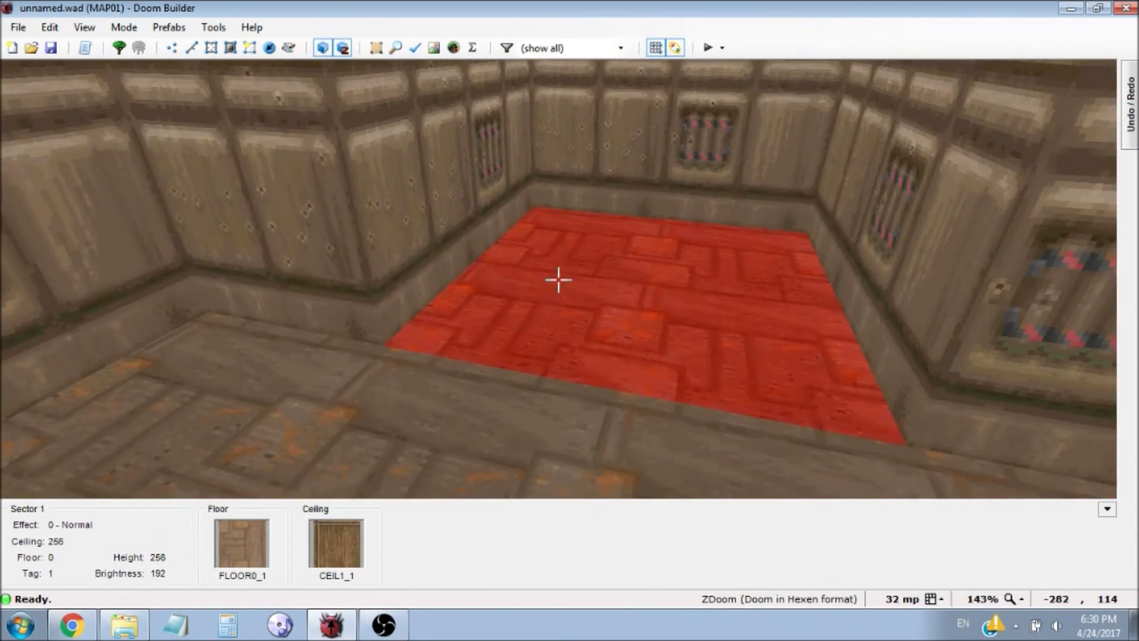
pyautogui.scroll(3, 558, 280)
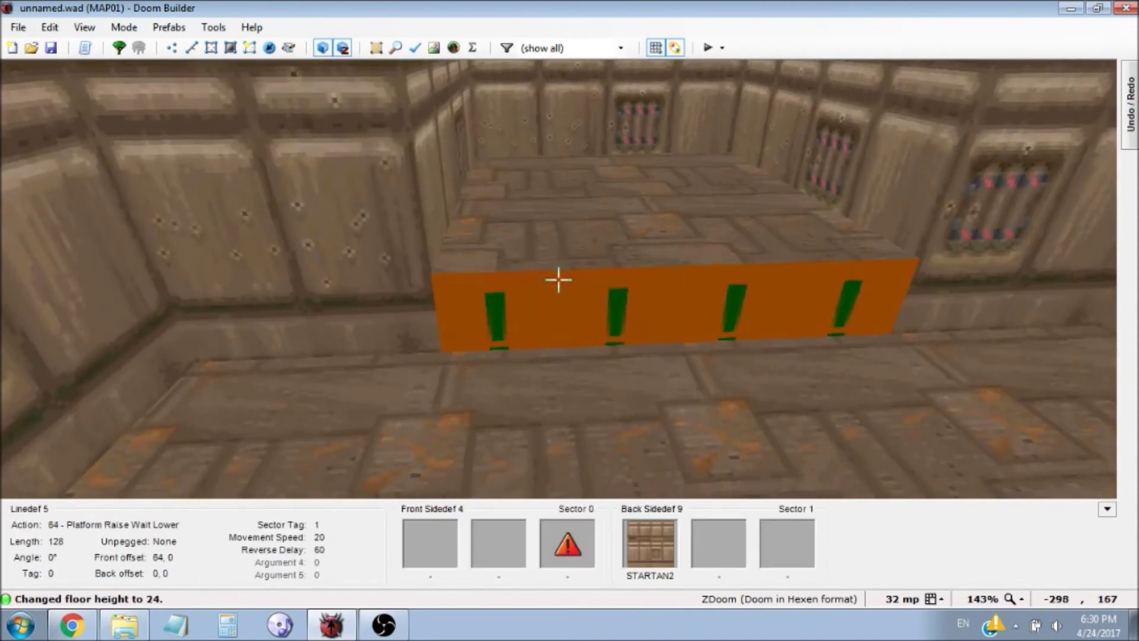
# Step: Set the missing lower texture on the lift's west side to SUPPORT2
pyautogui.rightClick(558, 276)
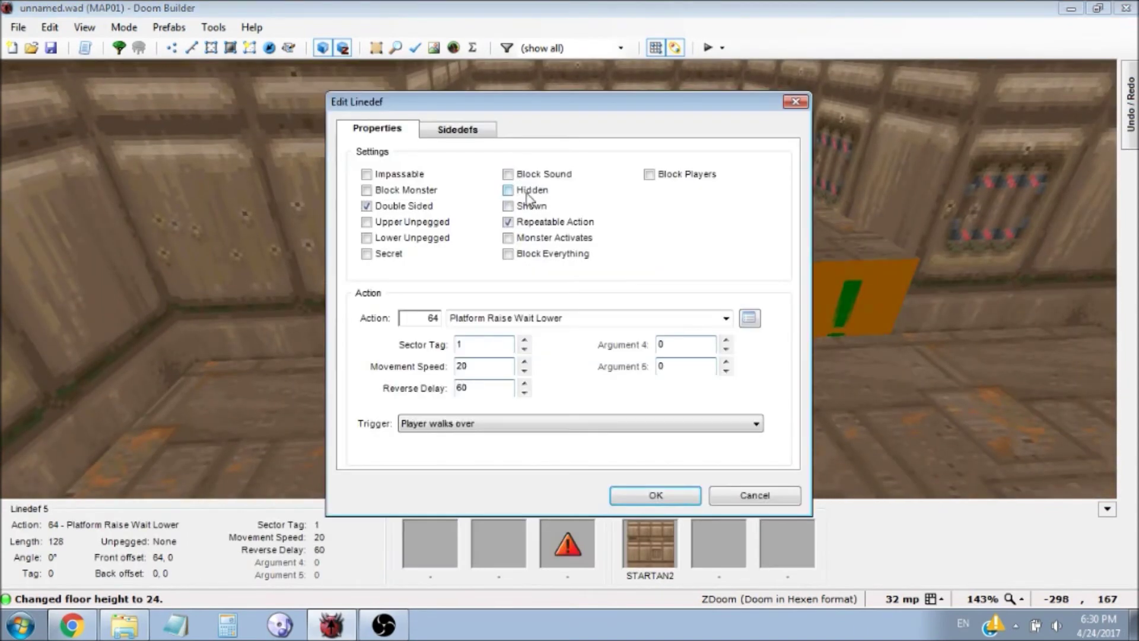
pyautogui.click(479, 128)
pyautogui.click(761, 224)
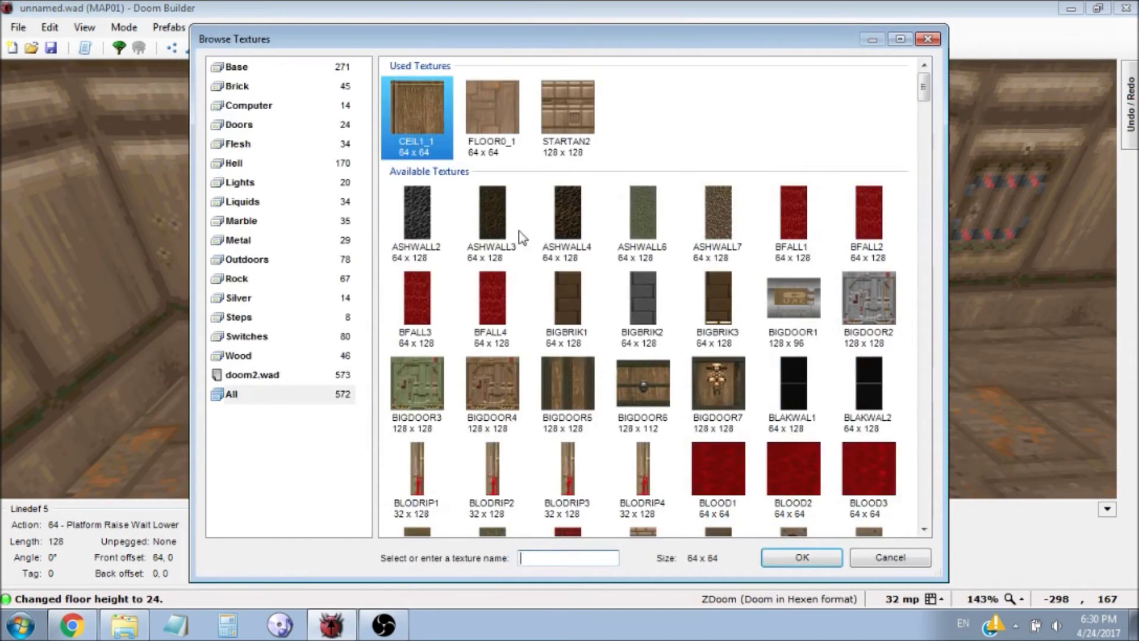
pyautogui.click(248, 394)
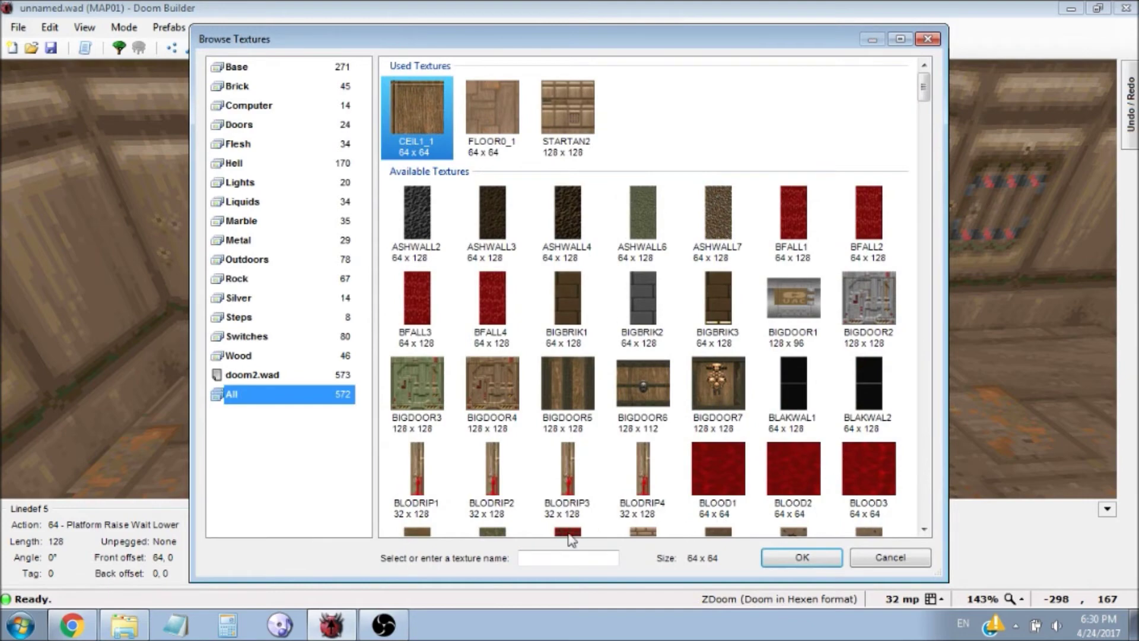
pyautogui.click(537, 558)
pyautogui.write('SU')
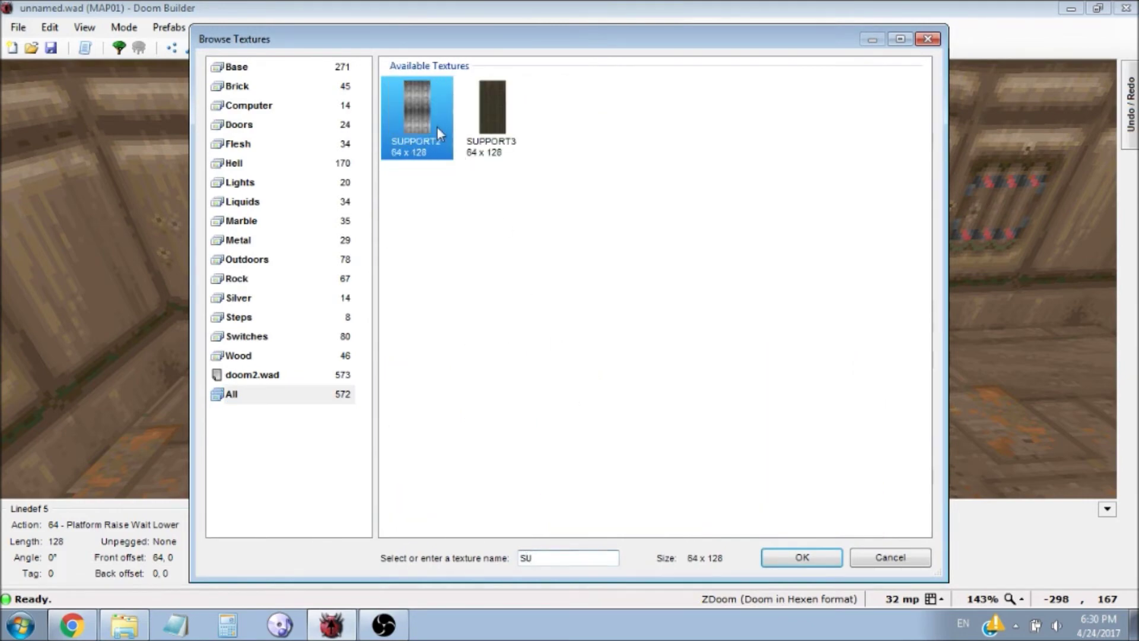
pyautogui.doubleClick(437, 131)
pyautogui.click(669, 493)
# Step: Lower the connecting sector's floor back to height 0
pyautogui.press('d')
pyautogui.click(558, 279)
pyautogui.scroll(-2, 558, 280)
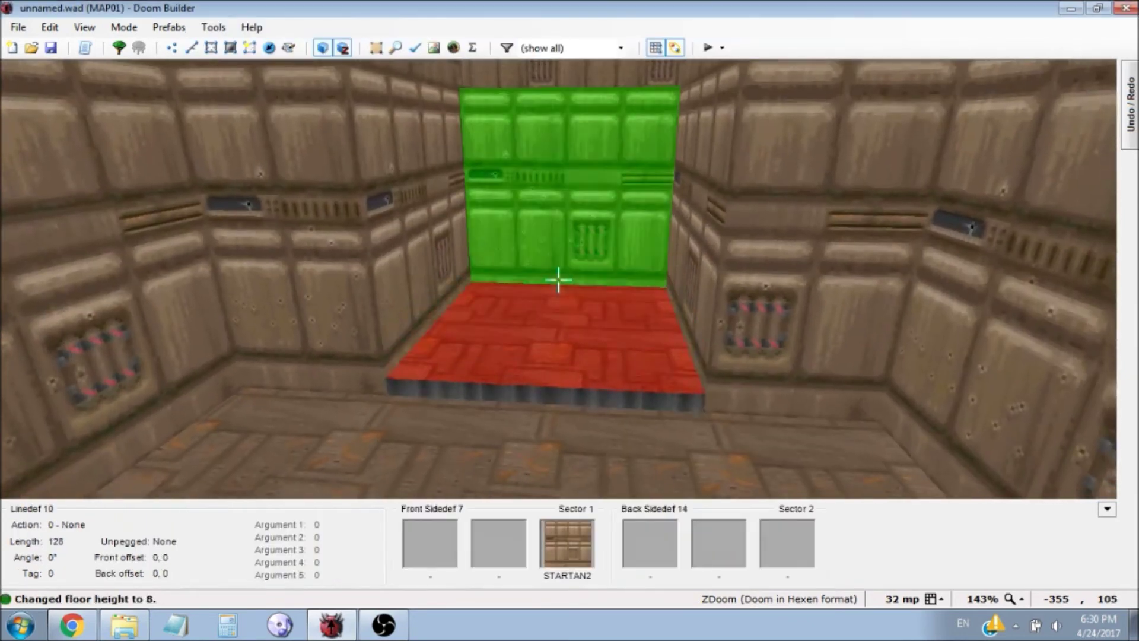
pyautogui.scroll(-1, 558, 279)
pyautogui.press('w')
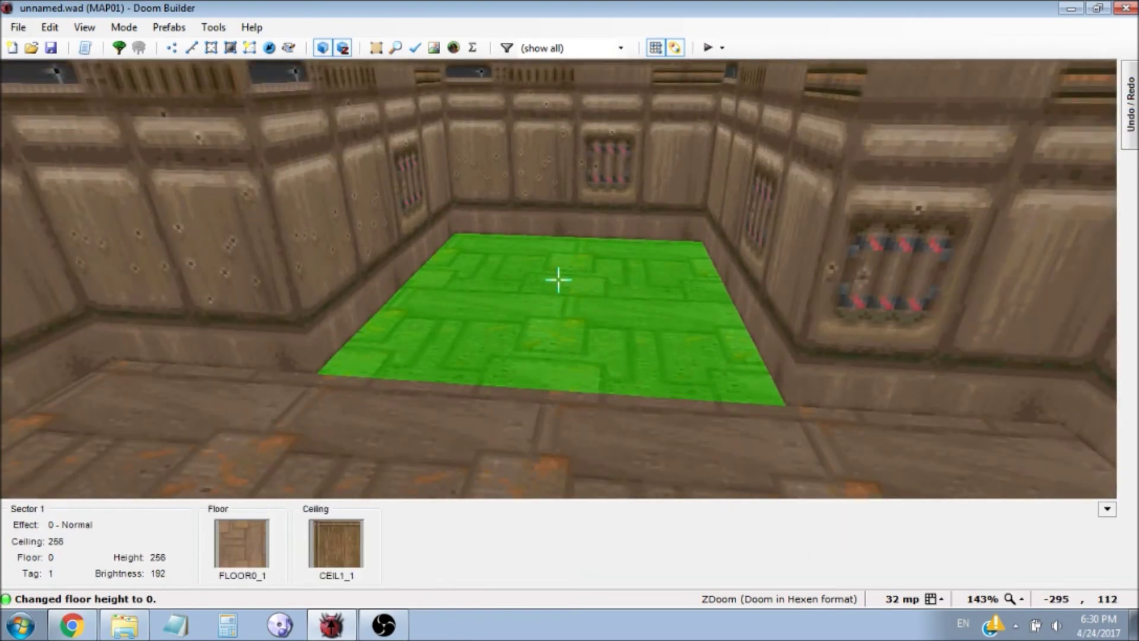
# Step: Set the connecting sector's floor texture to STEP2
pyautogui.rightClick(558, 280)
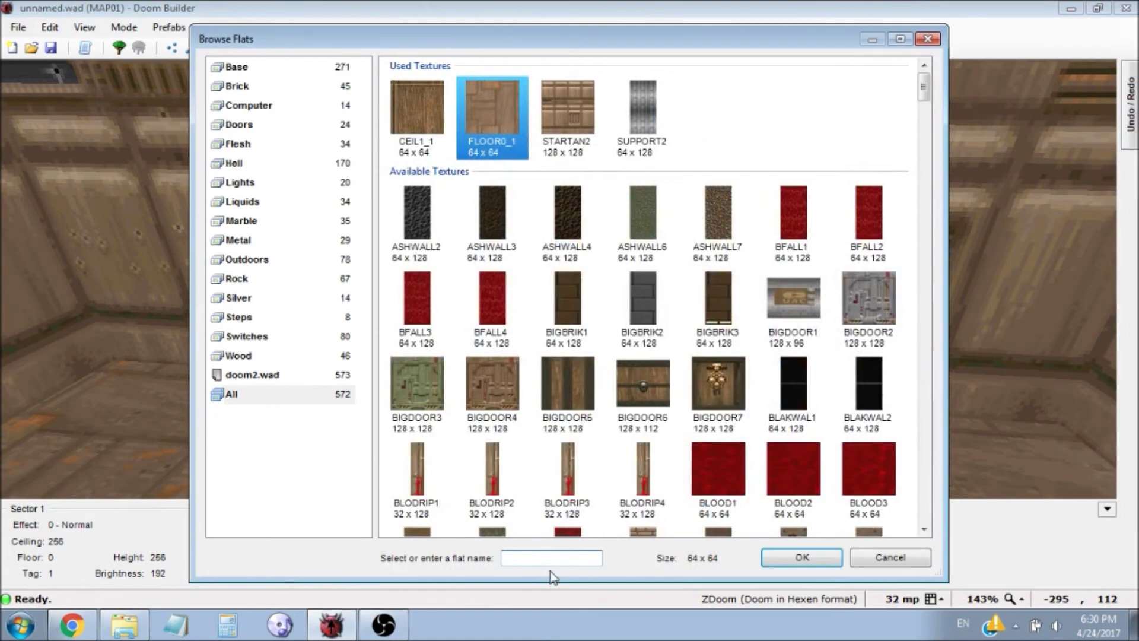
pyautogui.write('STE')
pyautogui.doubleClick(472, 109)
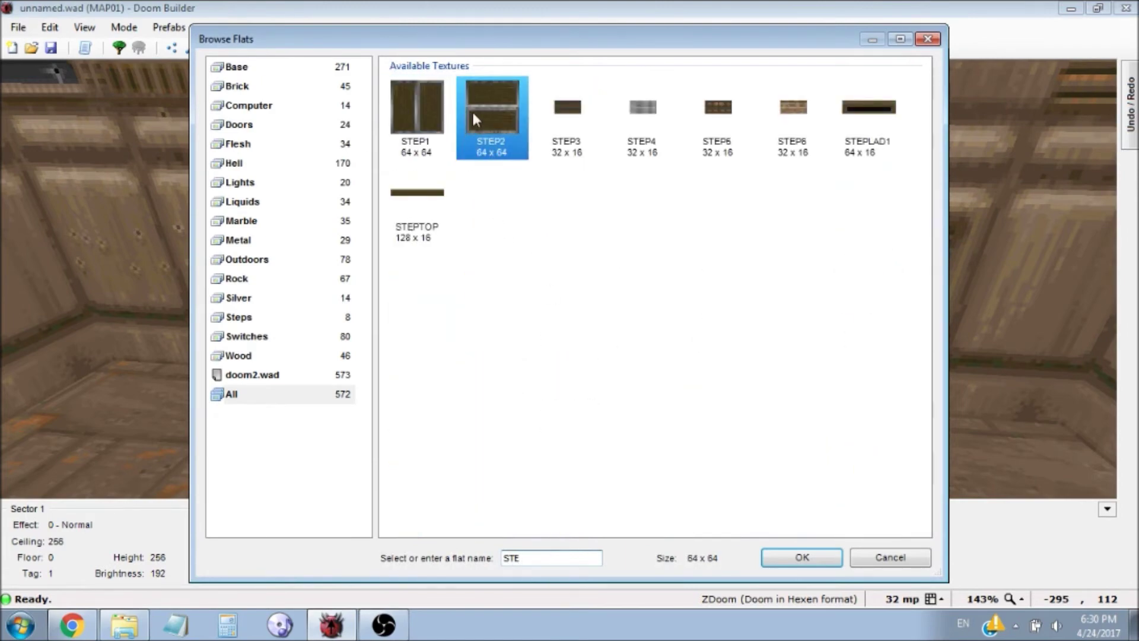
pyautogui.click(645, 485)
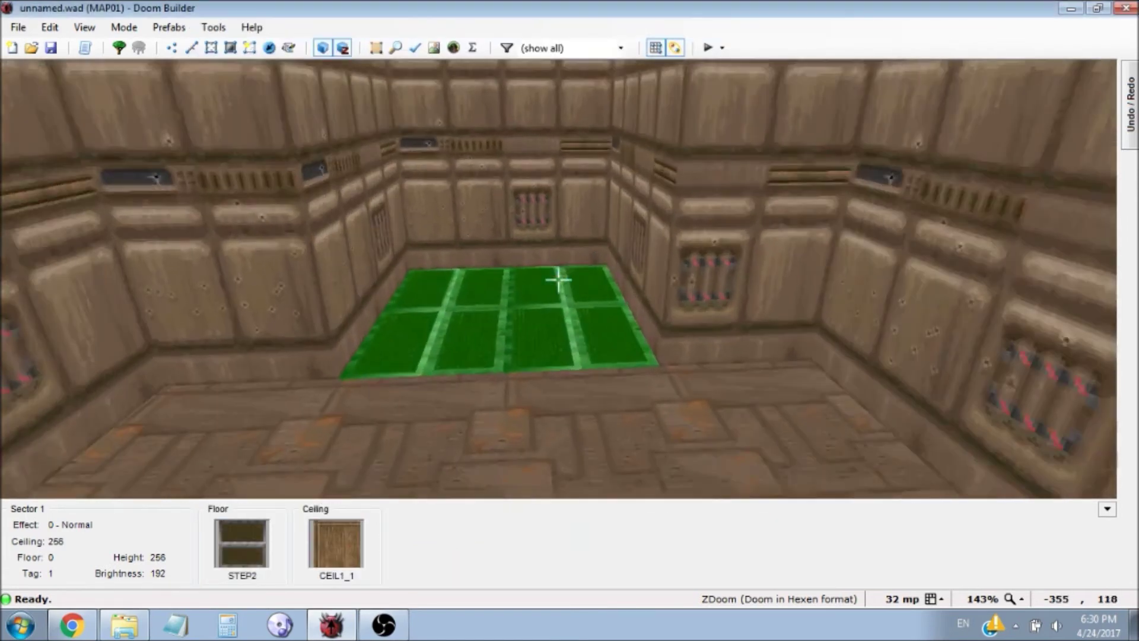
# Step: Change the connecting sector's floor texture to STEP1 and leave Visual Mode
pyautogui.rightClick(558, 280)
pyautogui.click(615, 222)
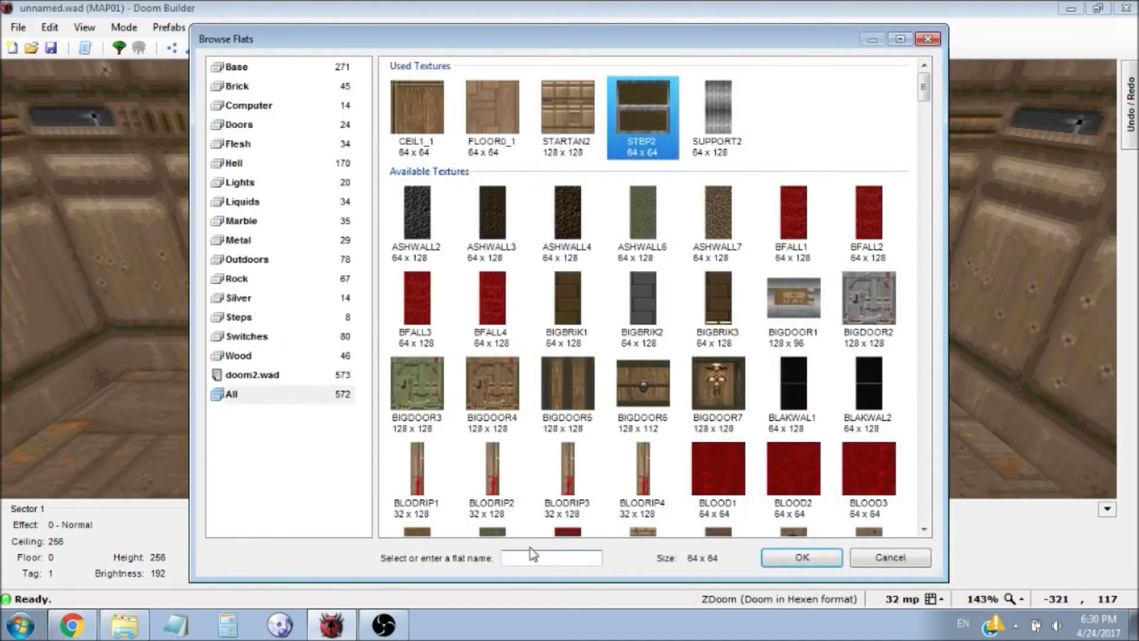
pyautogui.write('STE')
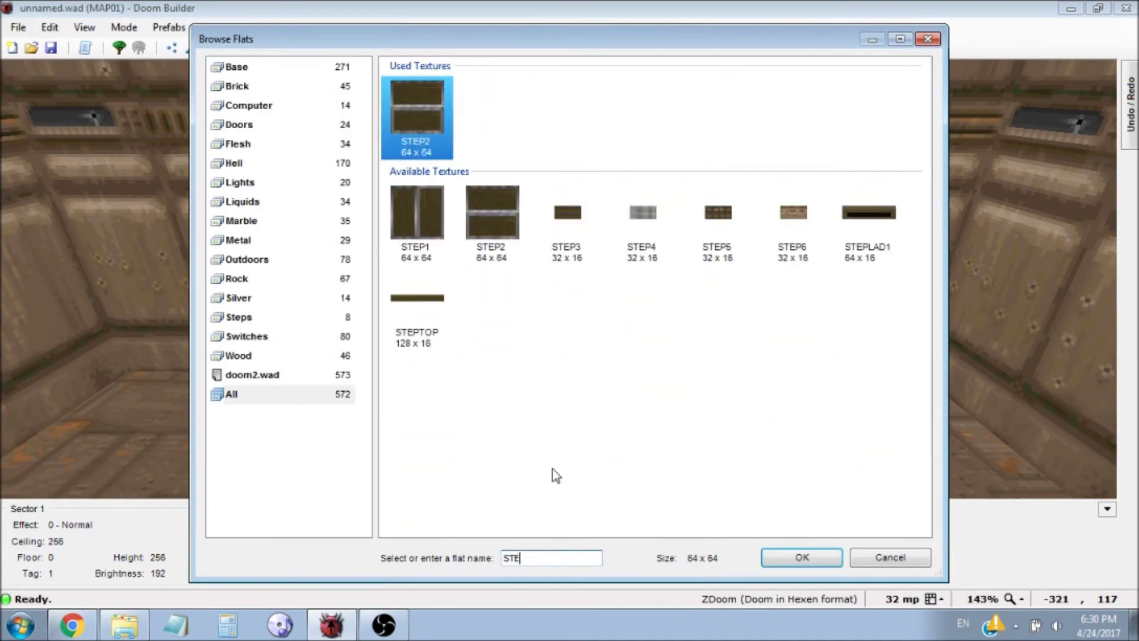
pyautogui.doubleClick(430, 231)
pyautogui.click(614, 484)
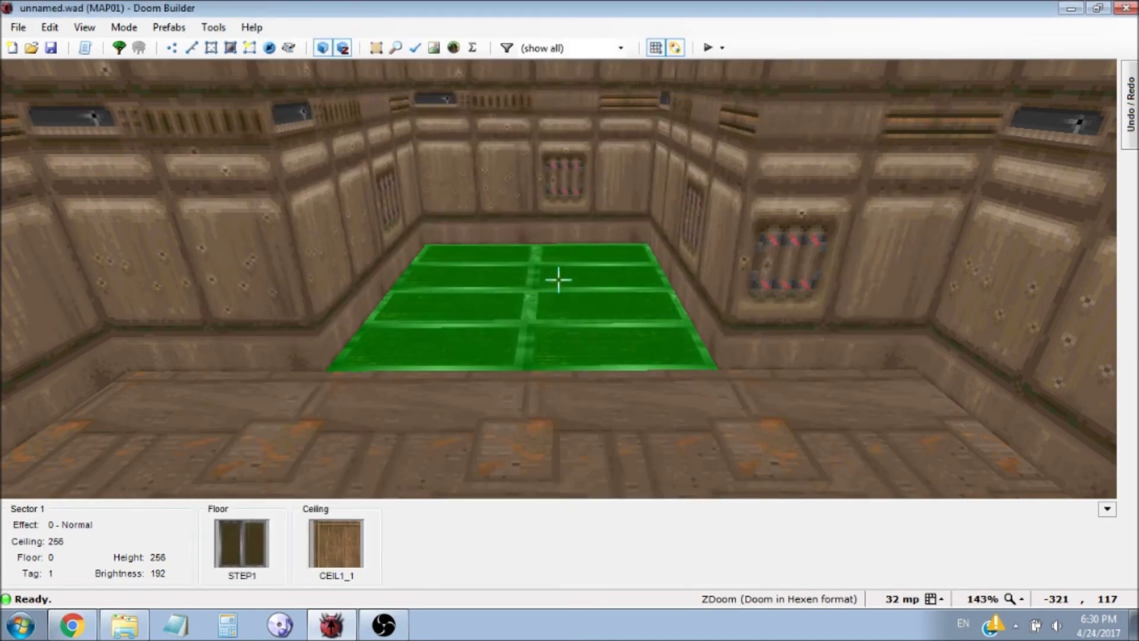
pyautogui.press('q')
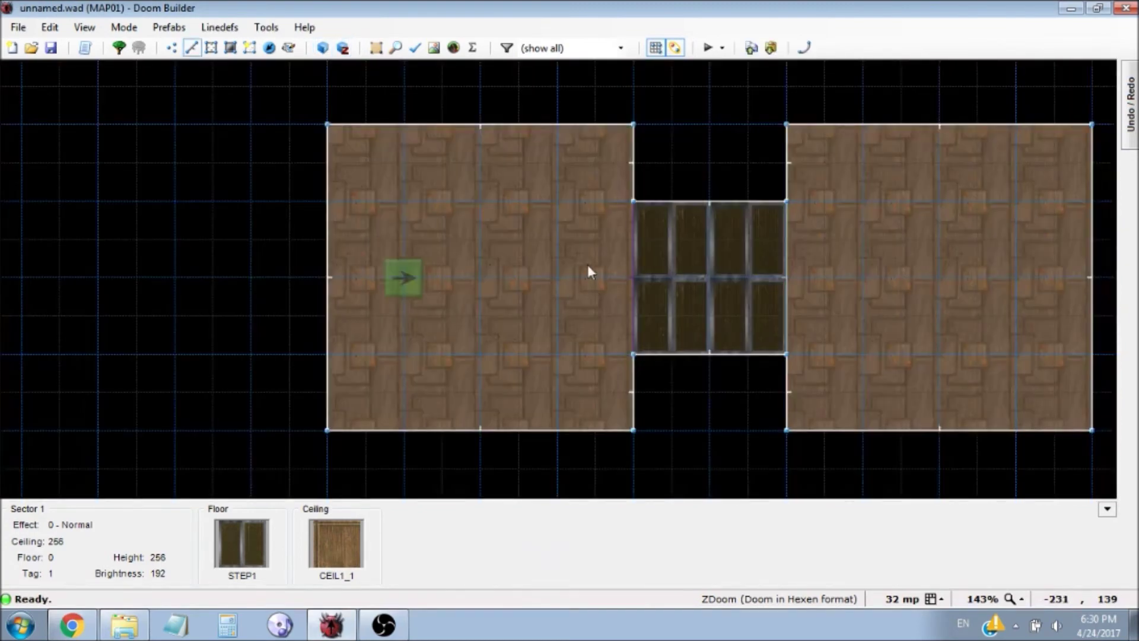
# Step: Run the map in ZDoom again and test the retextured lift
pyautogui.click(706, 47)
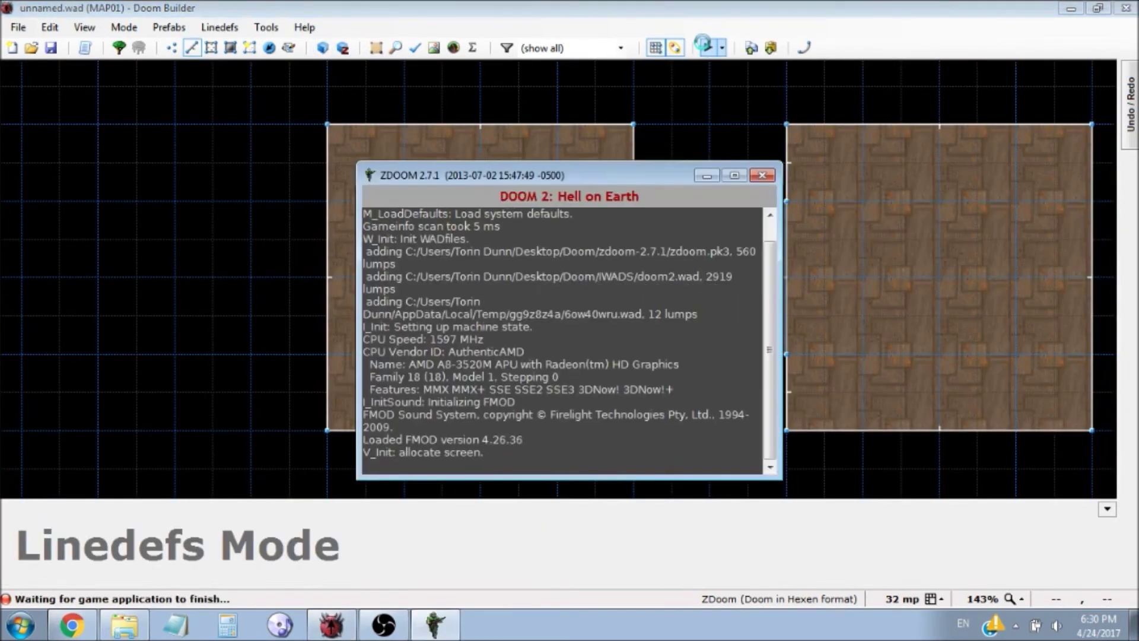
pyautogui.press('w')
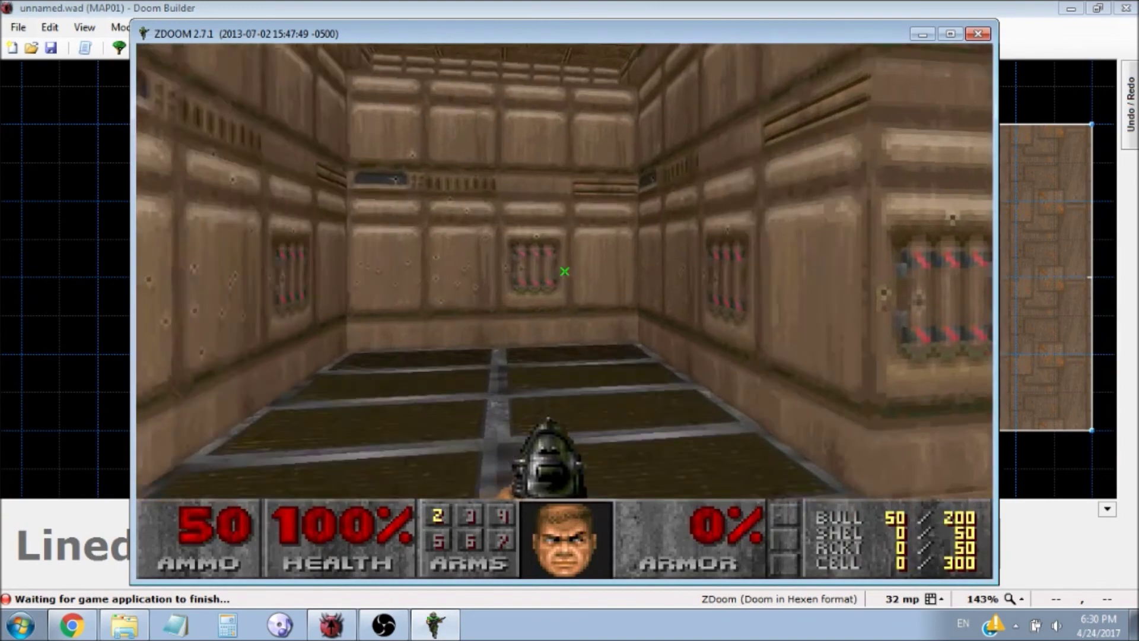
pyautogui.press('Right')
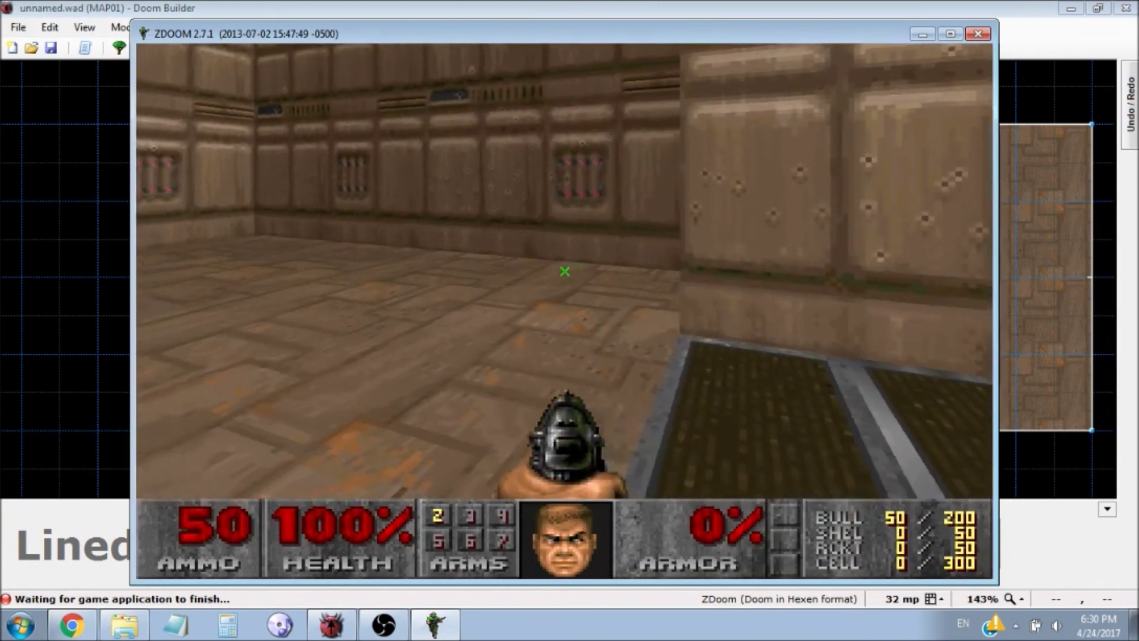